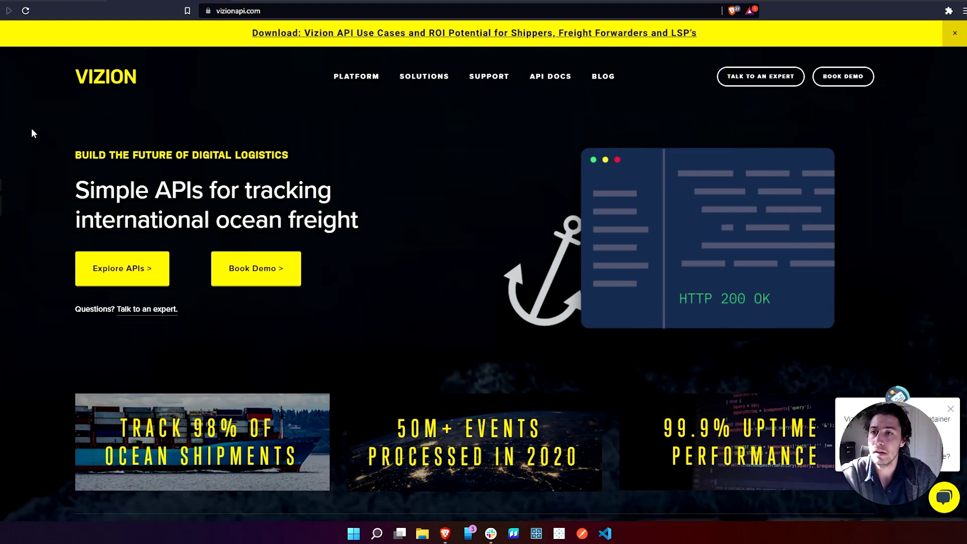
# - Switch to the VIZION no-code workbook and look over its Flattened JSON, Archive and Containers sheets
pyautogui.click(226, 1)
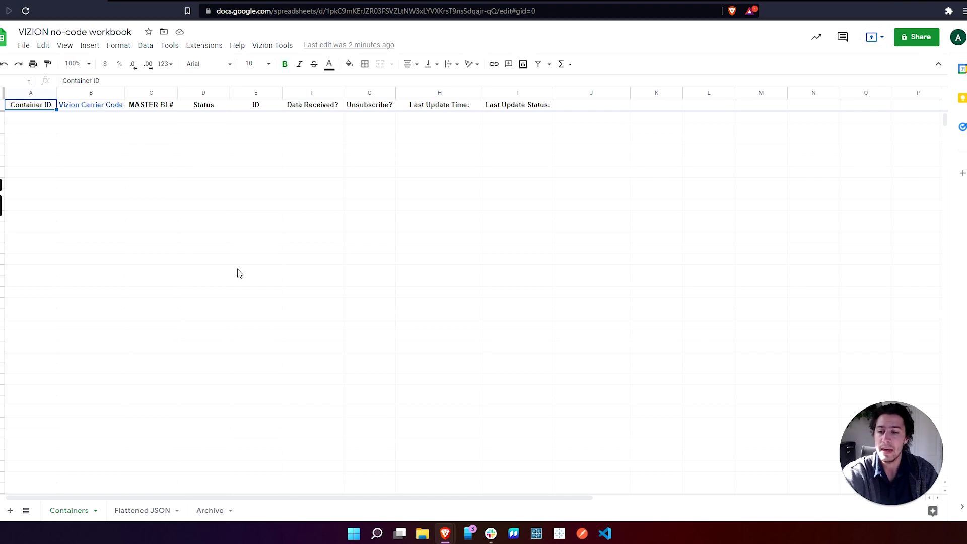
pyautogui.click(147, 512)
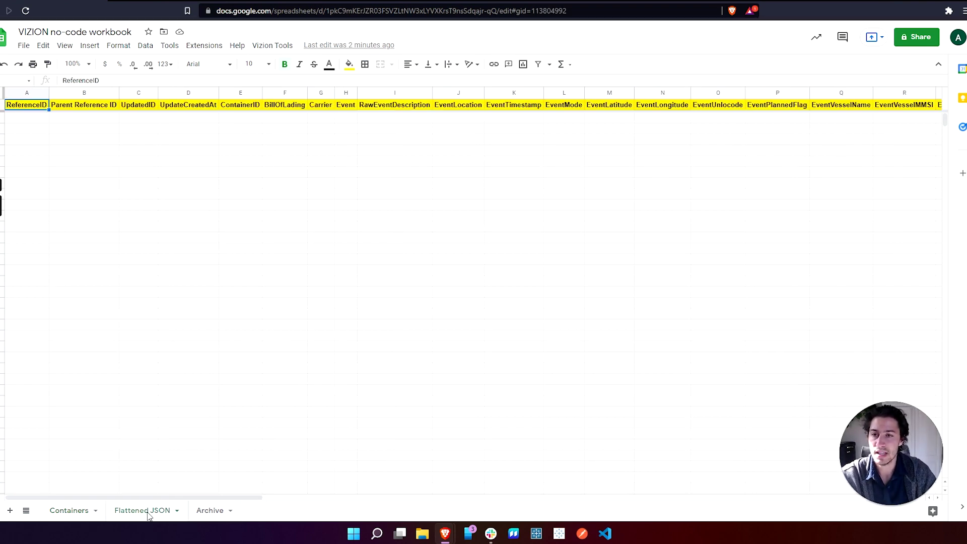
pyautogui.click(199, 512)
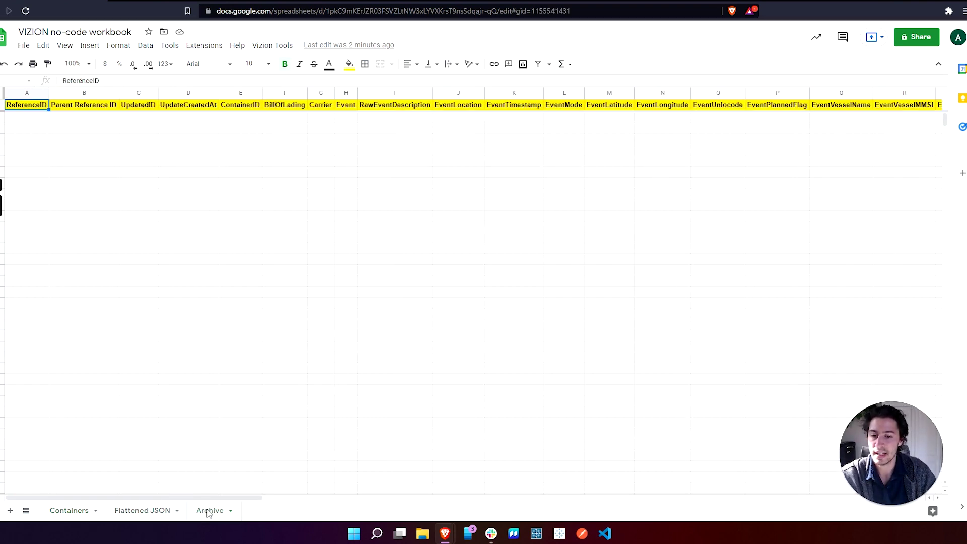
pyautogui.click(71, 518)
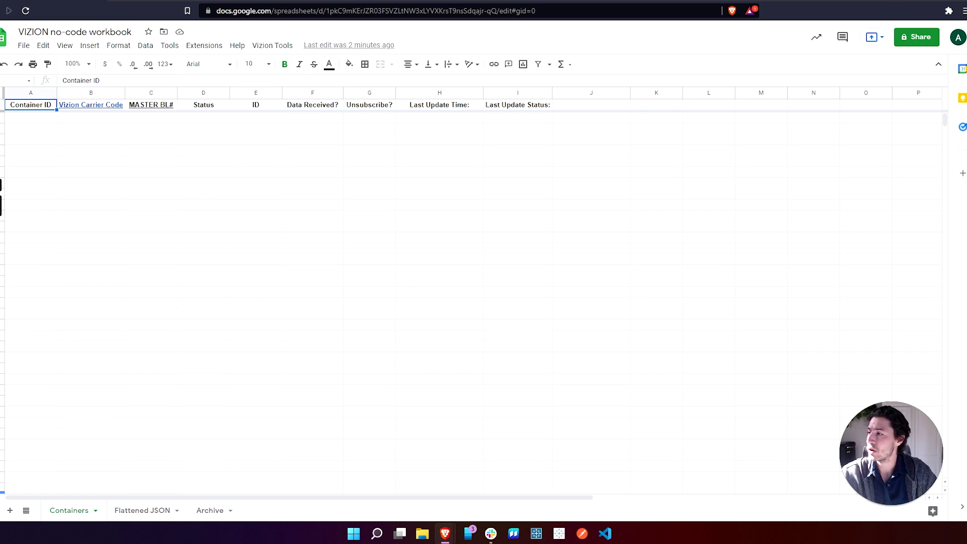
# - Paste ten container IDs with carrier codes (CAIU7227404/MSCU through FCIU4389668/CMDU) below the Containers sheet's headers and subscribe to the containers
pyautogui.click(37, 121)
pyautogui.write('CAIU7227404\tMSCU TCNU6929924\tCMDU TEMU8602020\tYMLU OOLU8462872\tOOCL TRHU5754147\tONEY CBHU8802350\tCOSU FANU1604001\tHLCU SUDU7733360\tMAEU TCNU2728541\tZIMU FCIU4389668\tCMDU')
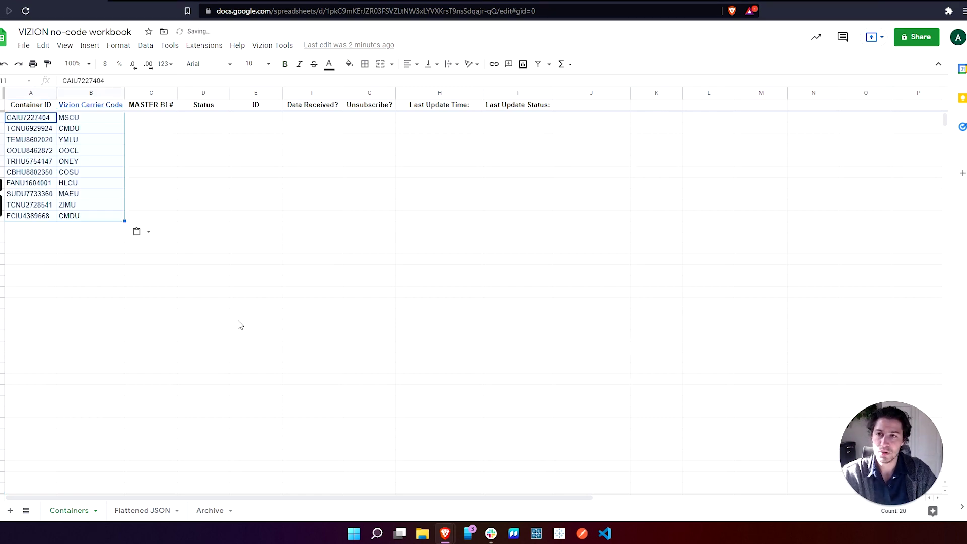
pyautogui.click(149, 294)
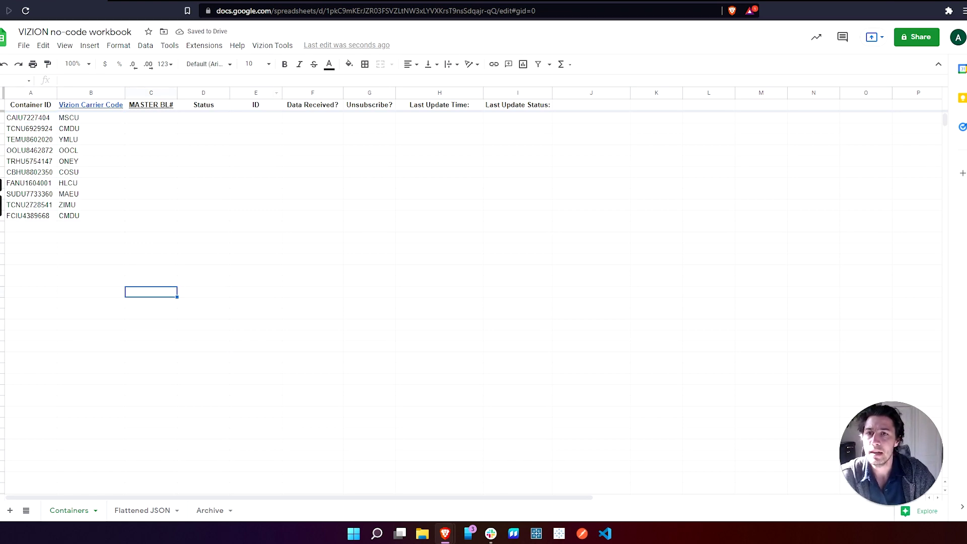
pyautogui.click(275, 47)
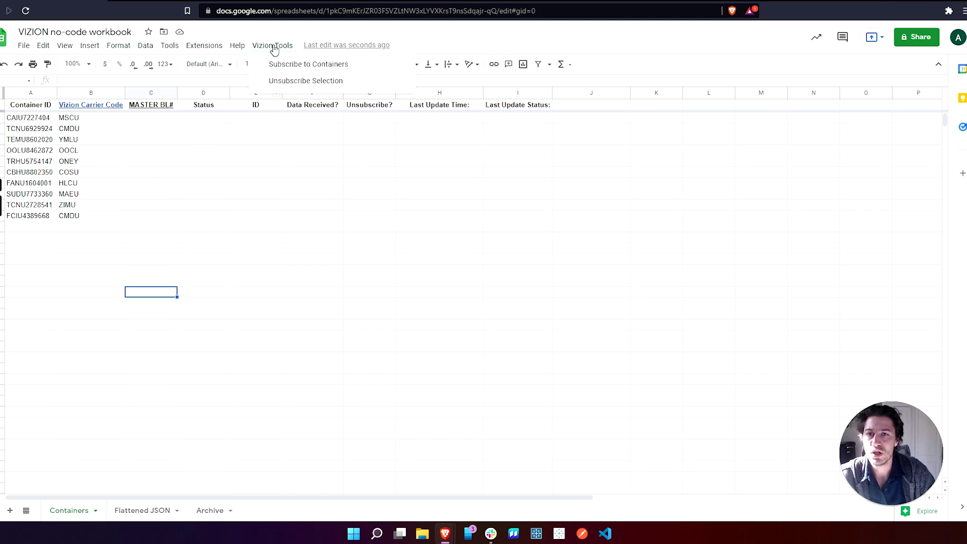
pyautogui.click(291, 66)
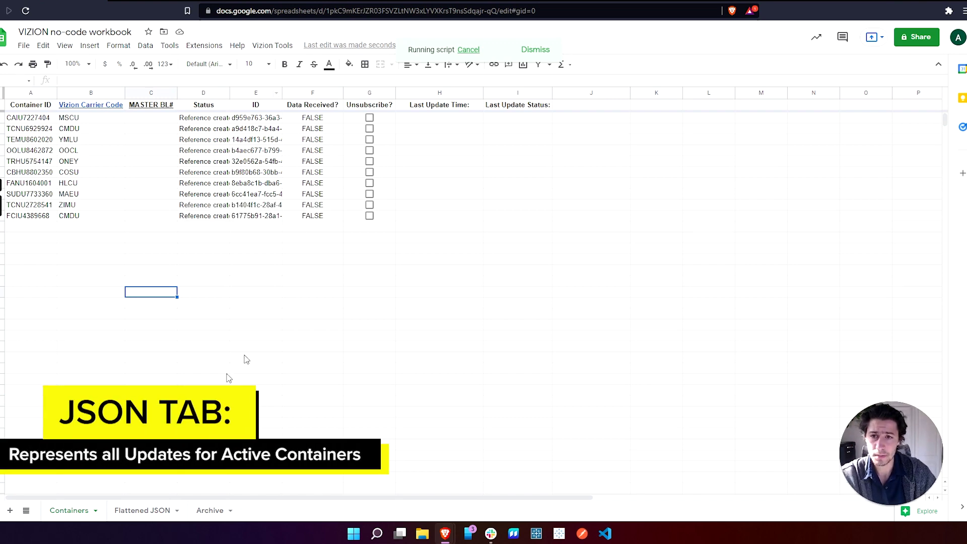
# - Review the container event rows on the Flattened JSON sheet, and return to the Containers sheet
pyautogui.click(141, 511)
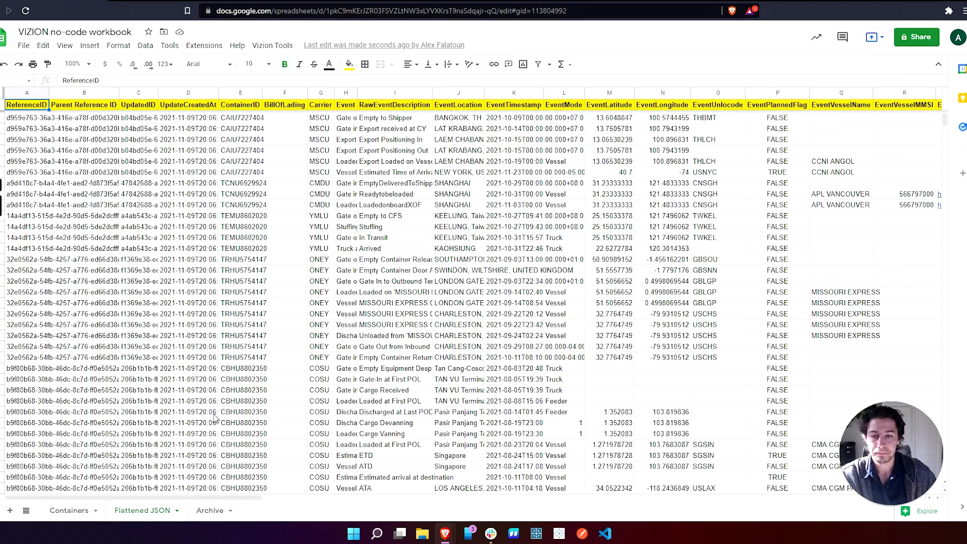
pyautogui.scroll(-10, 200, 240)
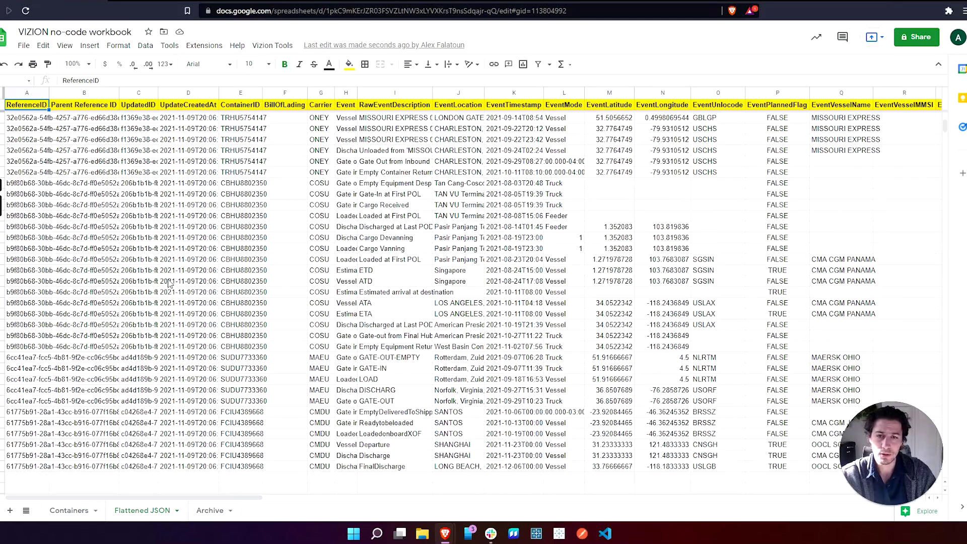
pyautogui.scroll(10, 167, 286)
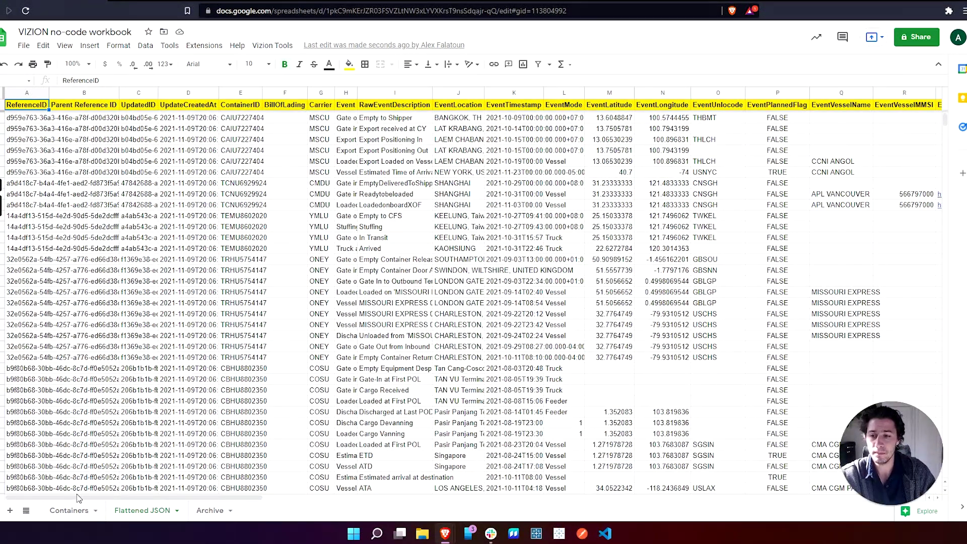
pyautogui.click(71, 511)
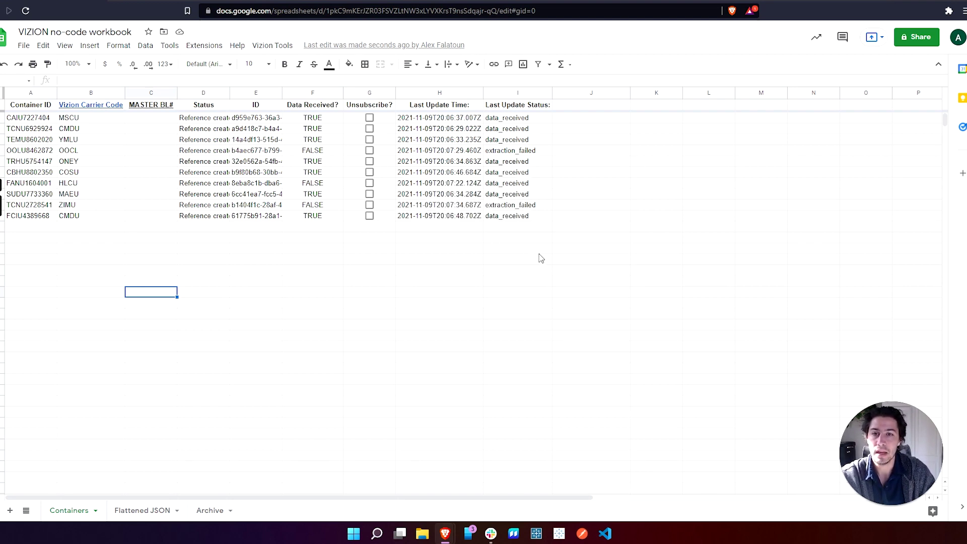
# - Compare container FANU1604001's received-data and update status on the Containers sheet with its event rows on the Flattened JSON sheet
pyautogui.click(310, 185)
pyautogui.keyDown('shift'); pyautogui.click(497, 186); pyautogui.keyUp('shift')
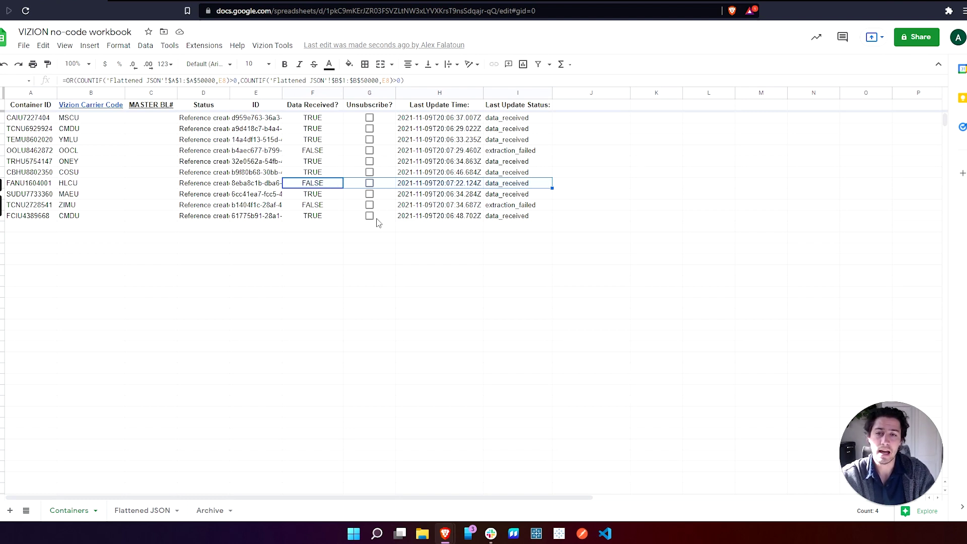
pyautogui.click(144, 510)
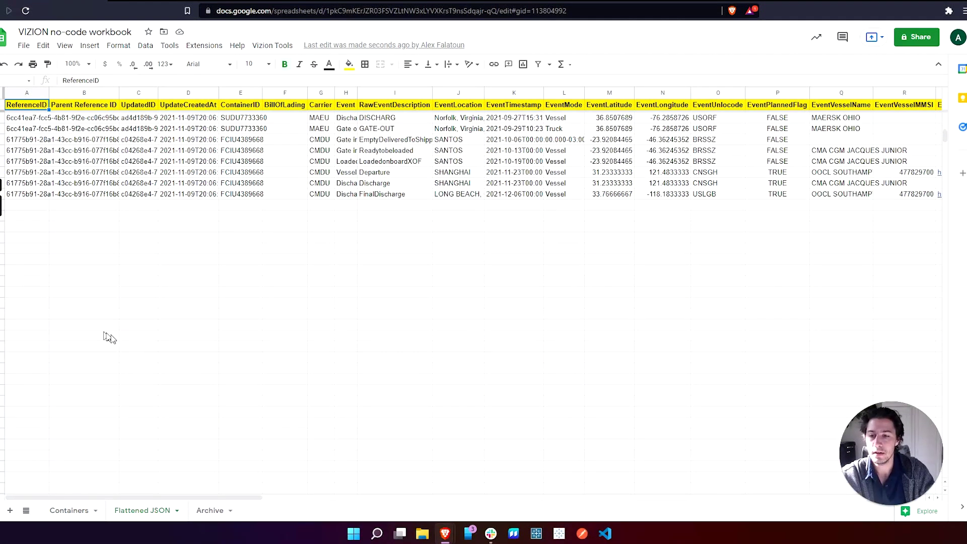
pyautogui.click(76, 513)
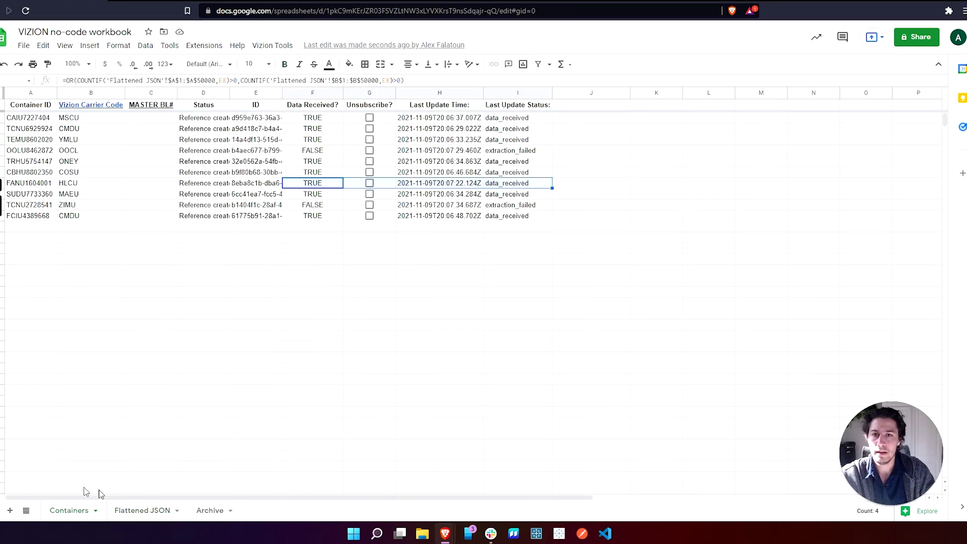
pyautogui.click(142, 510)
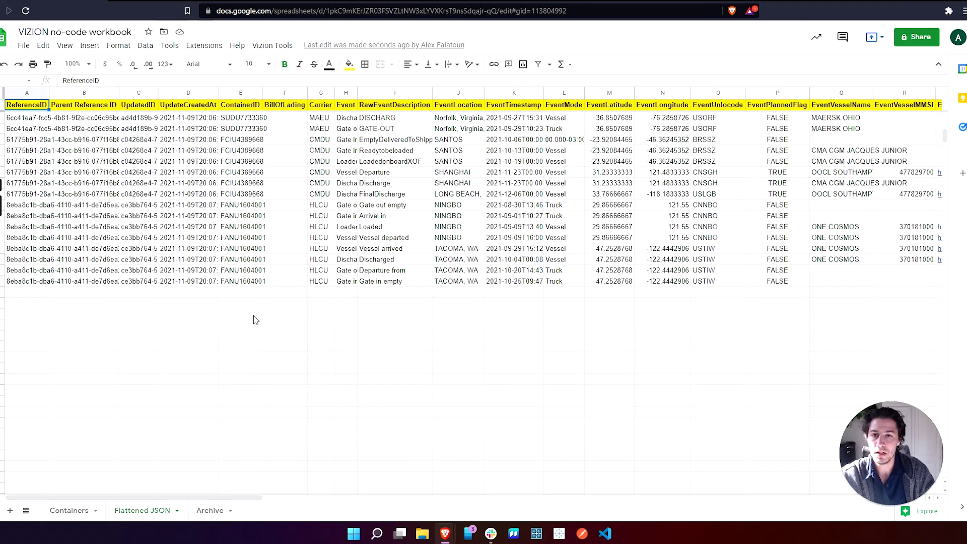
pyautogui.moveTo(270, 195); pyautogui.dragTo(542, 294)
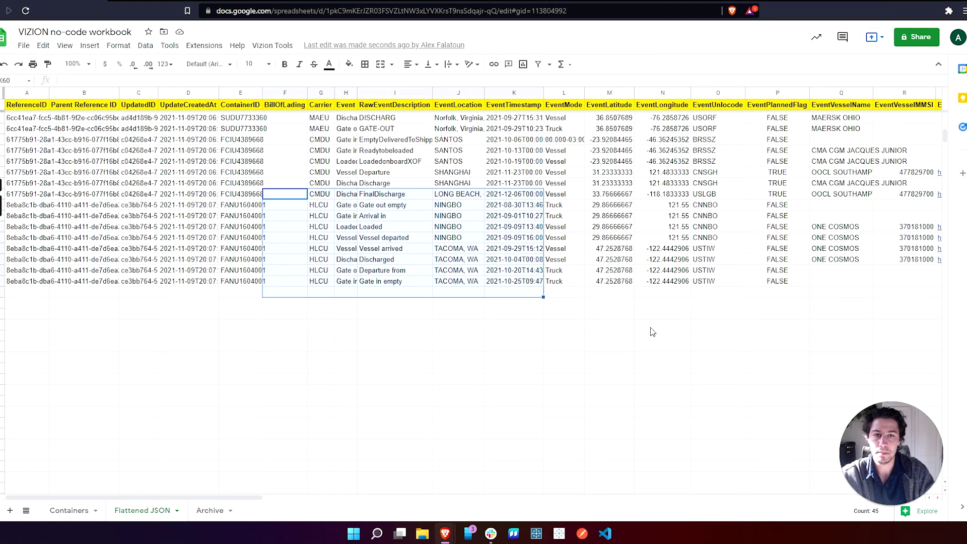
pyautogui.click(652, 327)
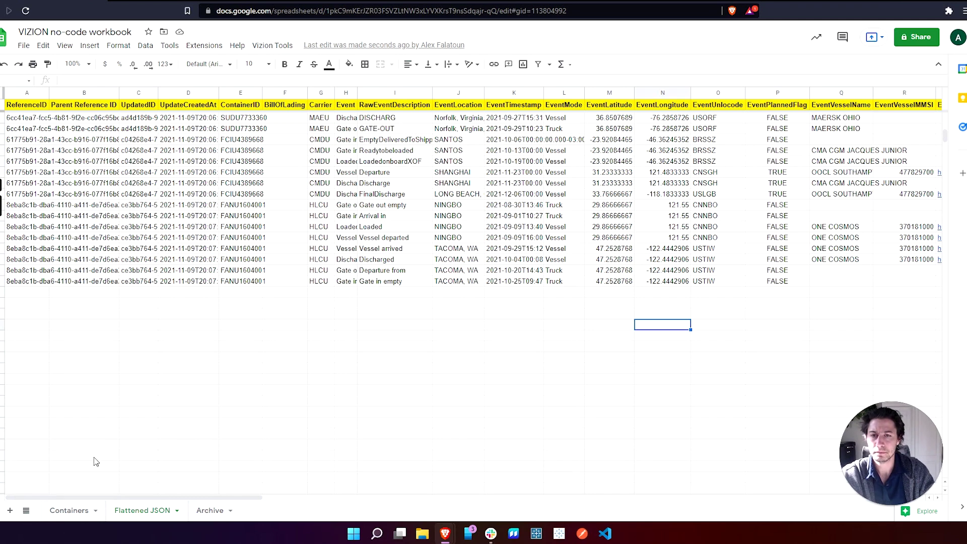
pyautogui.click(69, 511)
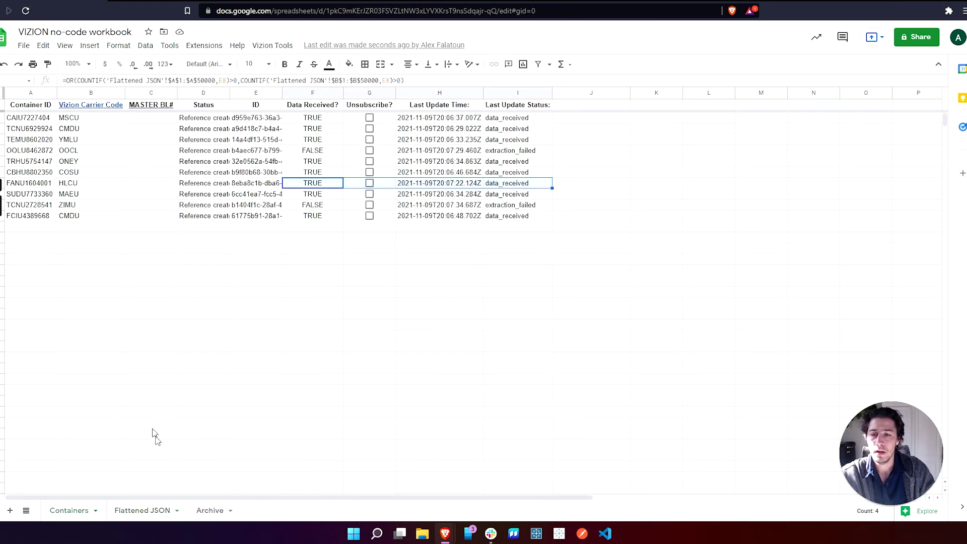
# - Look back through the earlier container event rows on the Flattened JSON sheet
pyautogui.click(142, 510)
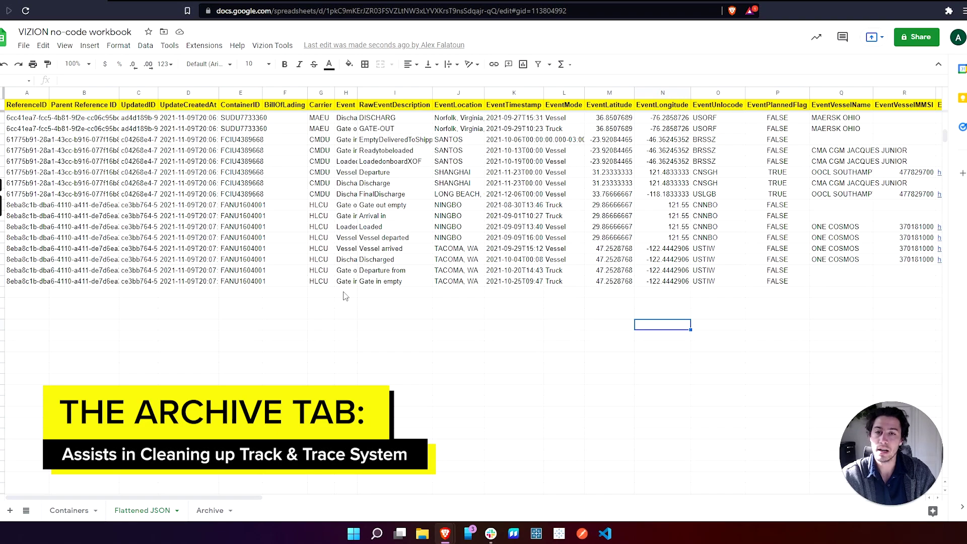
pyautogui.scroll(10, 325, 342)
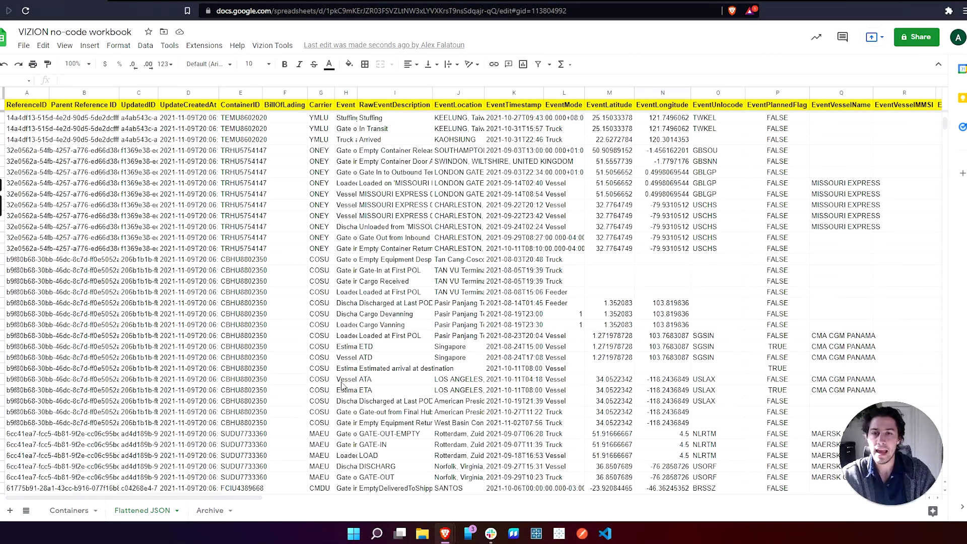
pyautogui.scroll(3, 341, 385)
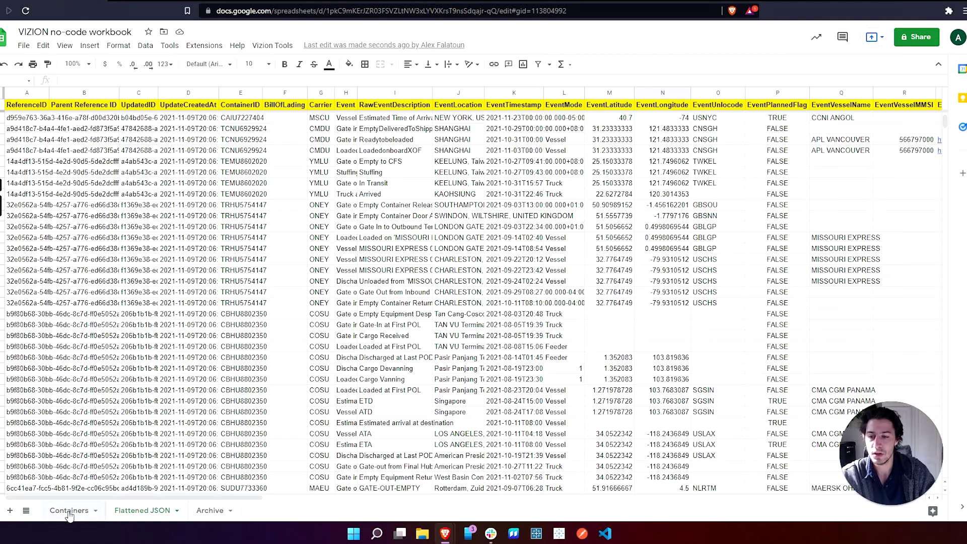
# - Mark container TEMU8602020 for unsubscribing on the Containers sheet and unsubscribe the selection
pyautogui.click(69, 513)
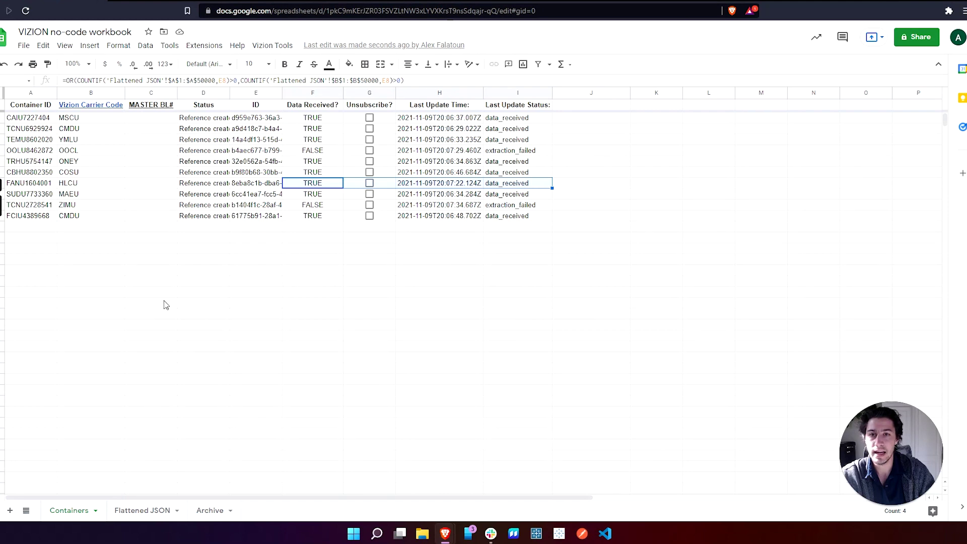
pyautogui.click(369, 139)
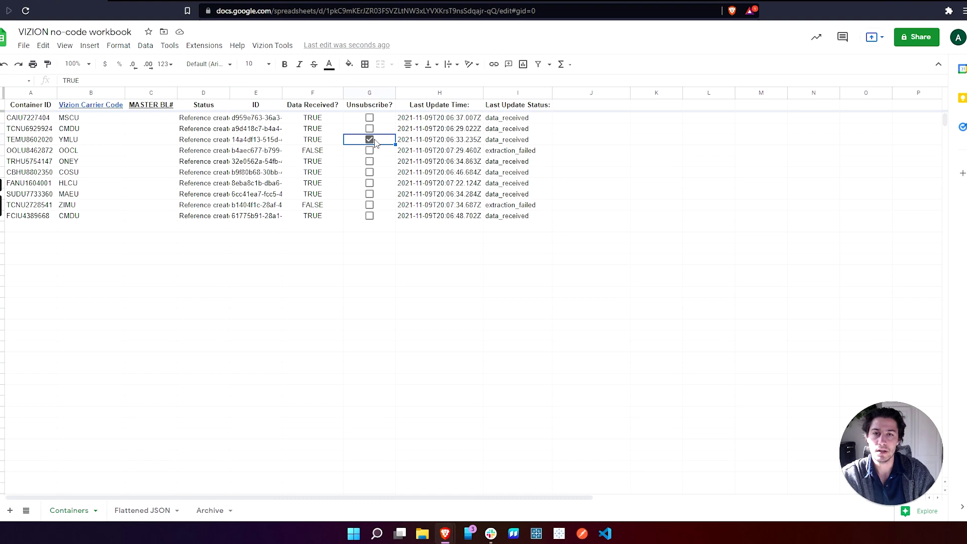
pyautogui.click(285, 46)
pyautogui.click(303, 82)
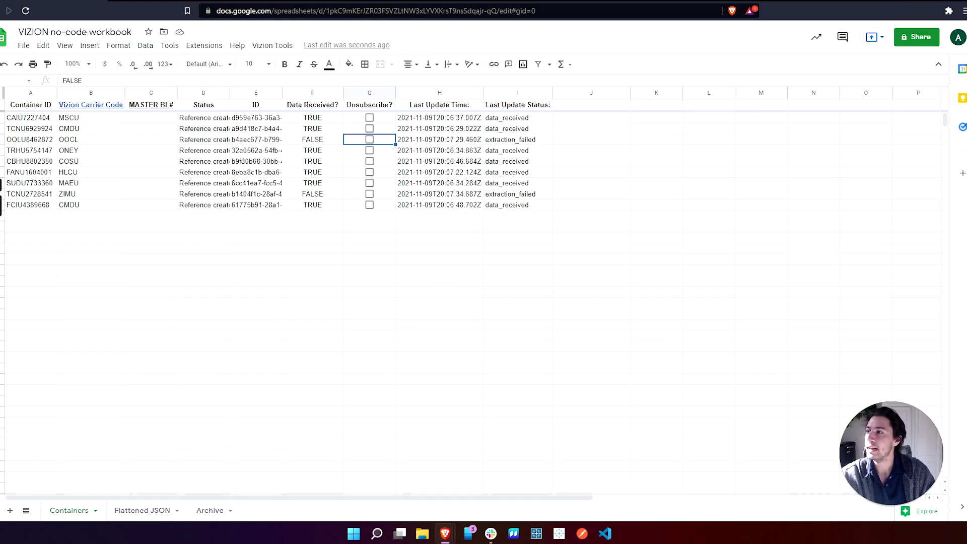
# - Check the Flattened JSON and Archive sheets for TEMU8602020's event rows, and return to the Containers sheet
pyautogui.click(142, 510)
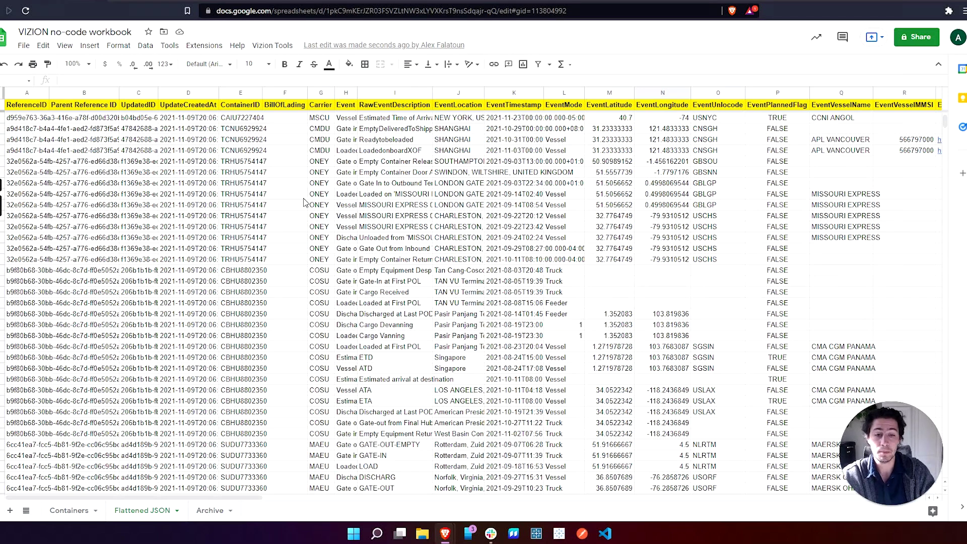
pyautogui.click(207, 511)
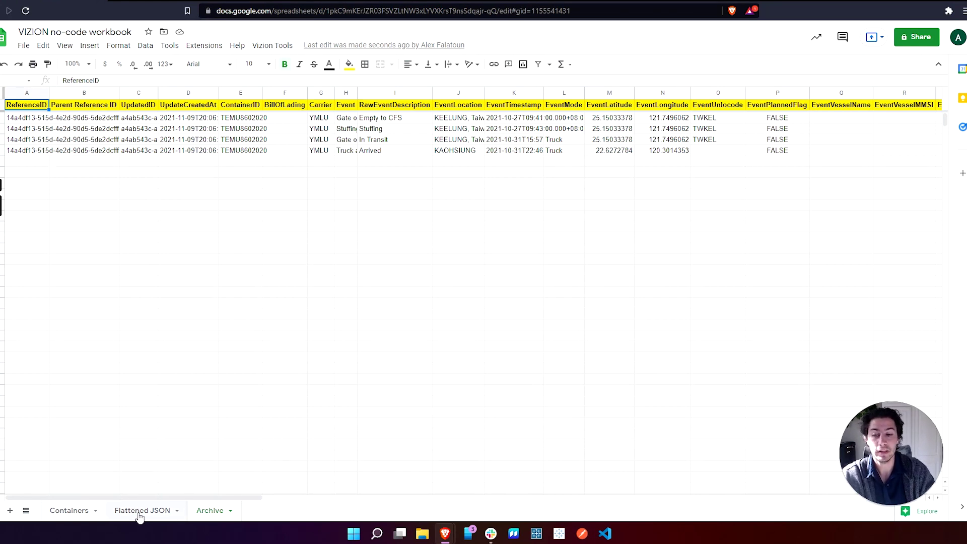
pyautogui.click(69, 514)
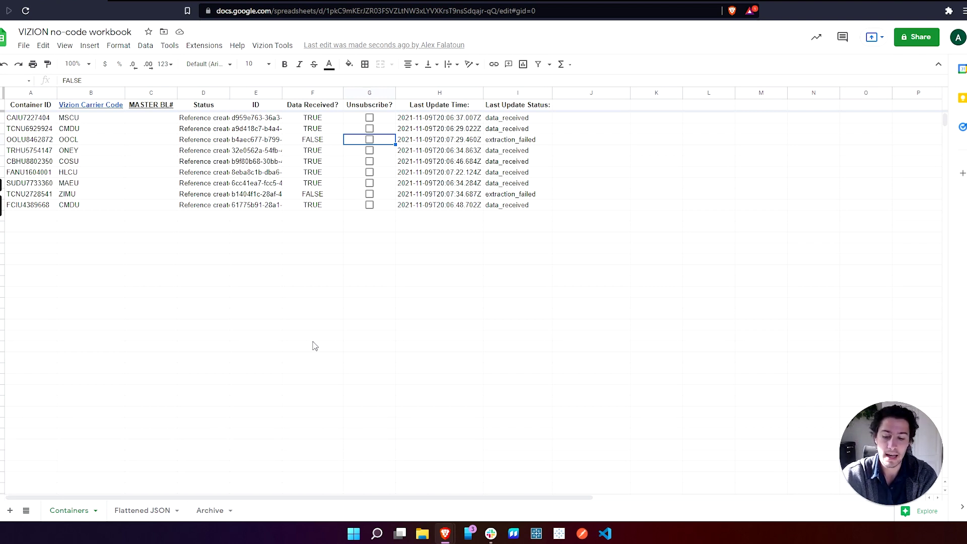
# - Open datastudio.google.com in a new browser tab and create a blank report
pyautogui.hotkey('ctrl', 't')
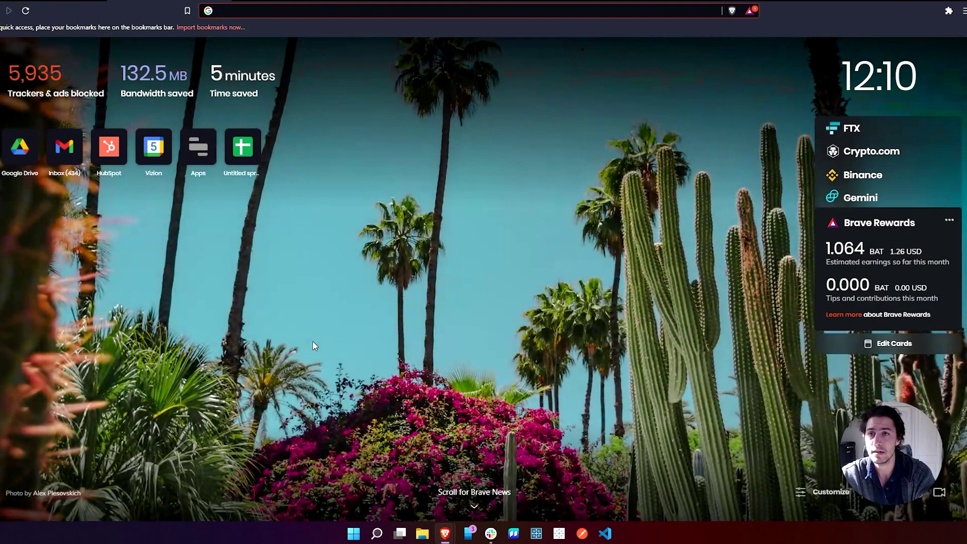
pyautogui.write('data')
pyautogui.press('Return')
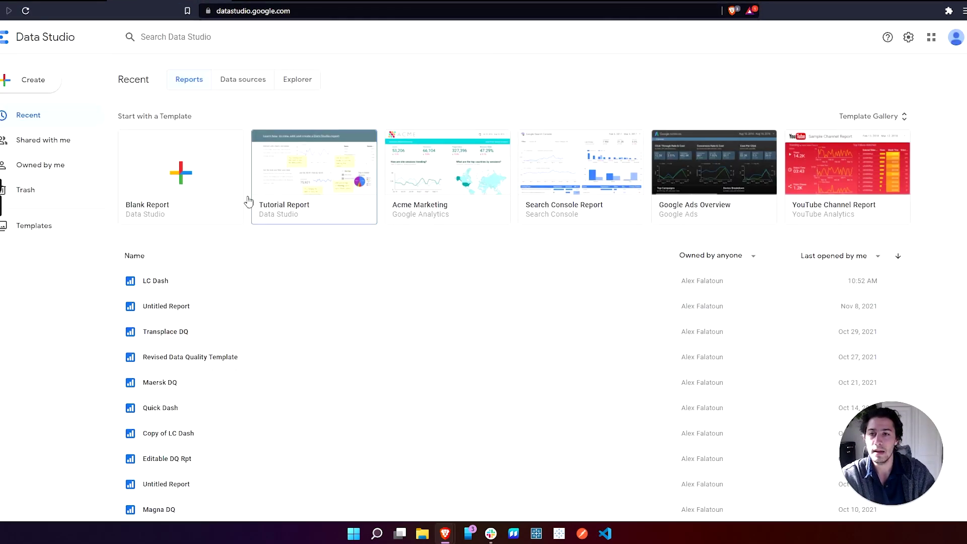
pyautogui.click(194, 162)
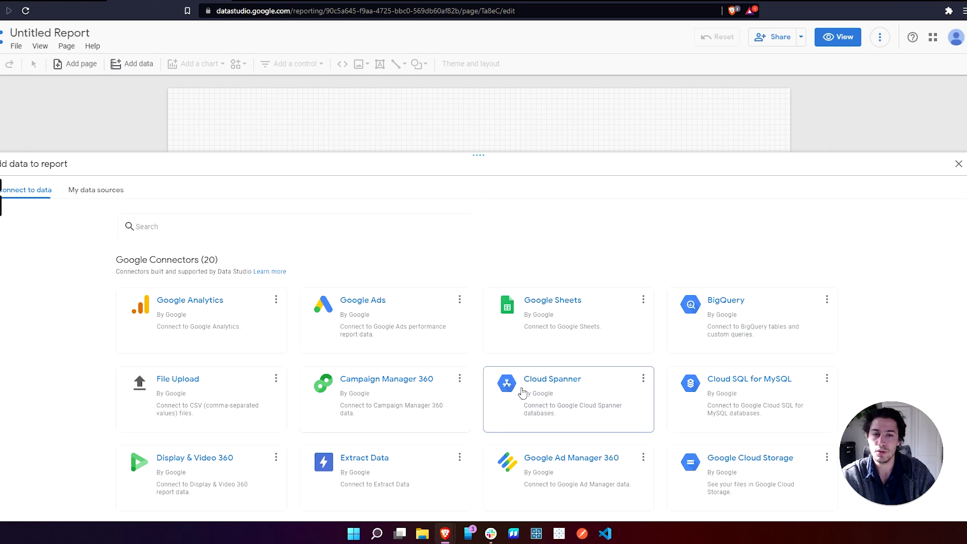
# - Add the Flattened JSON worksheet of the VIZION no-code workbook to the report through the Google Sheets connector
pyautogui.click(581, 330)
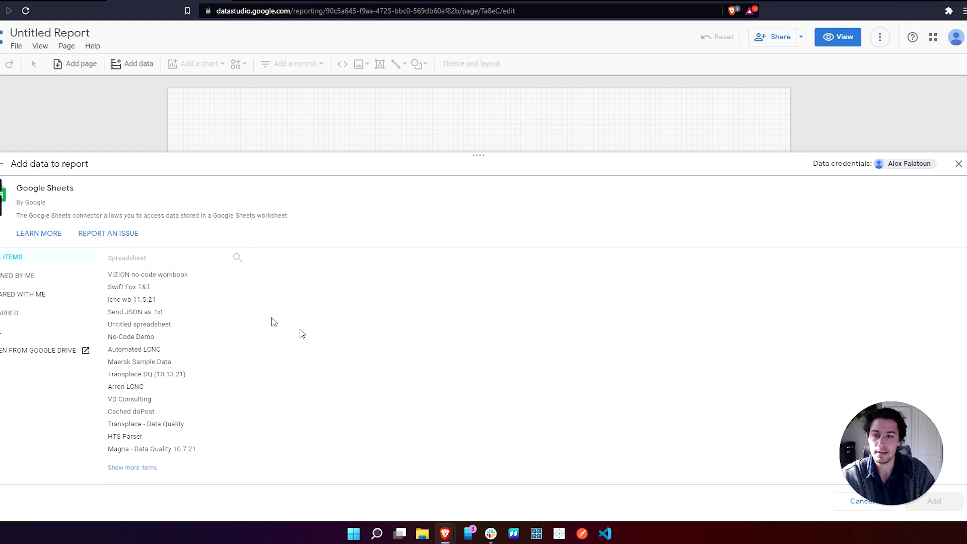
pyautogui.click(191, 280)
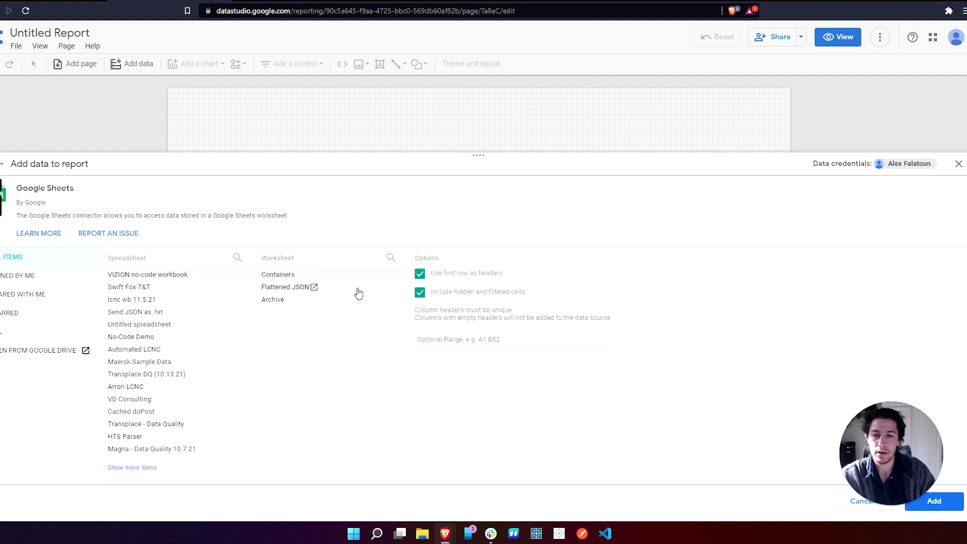
pyautogui.click(309, 287)
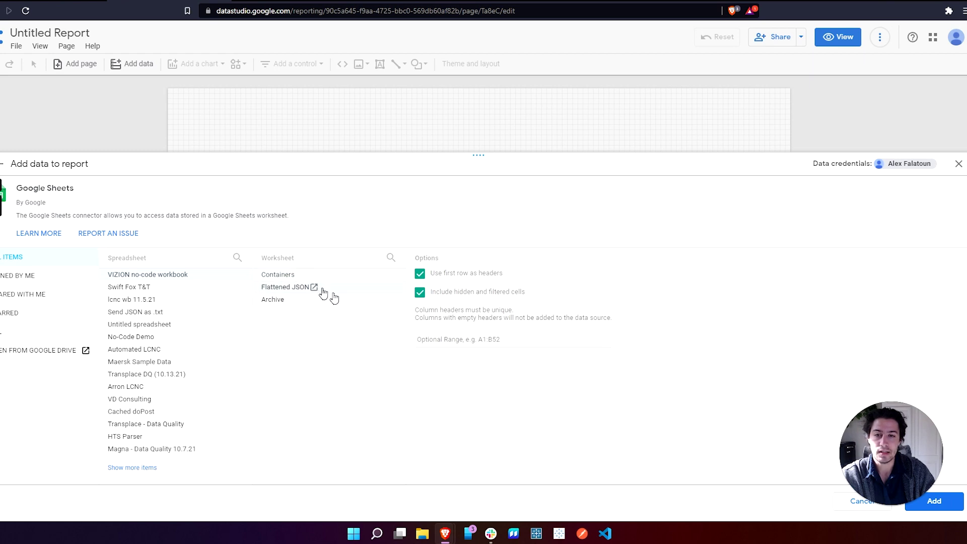
pyautogui.click(935, 501)
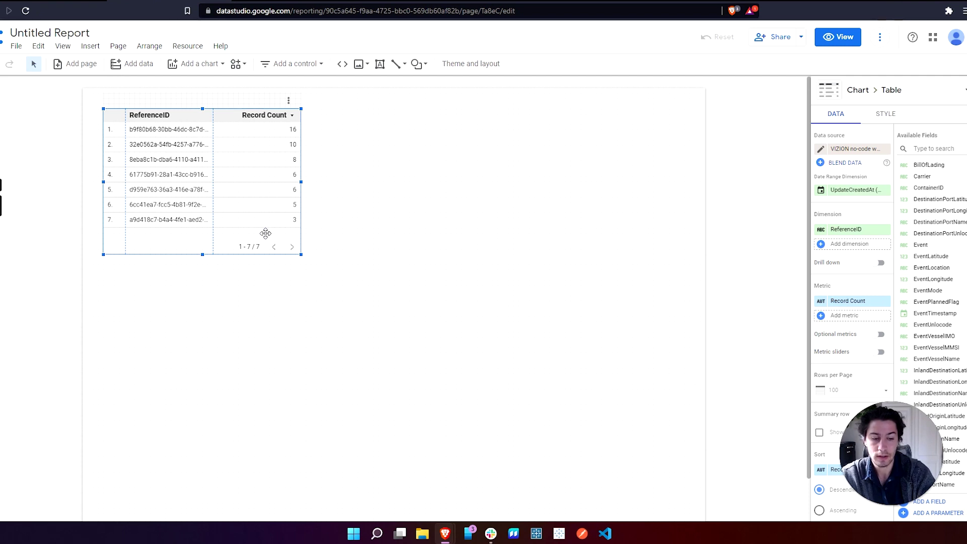
# - Delete the automatically placed table from the report, and add a Customer header in column J of the workbook's Containers sheet
pyautogui.press('Delete')
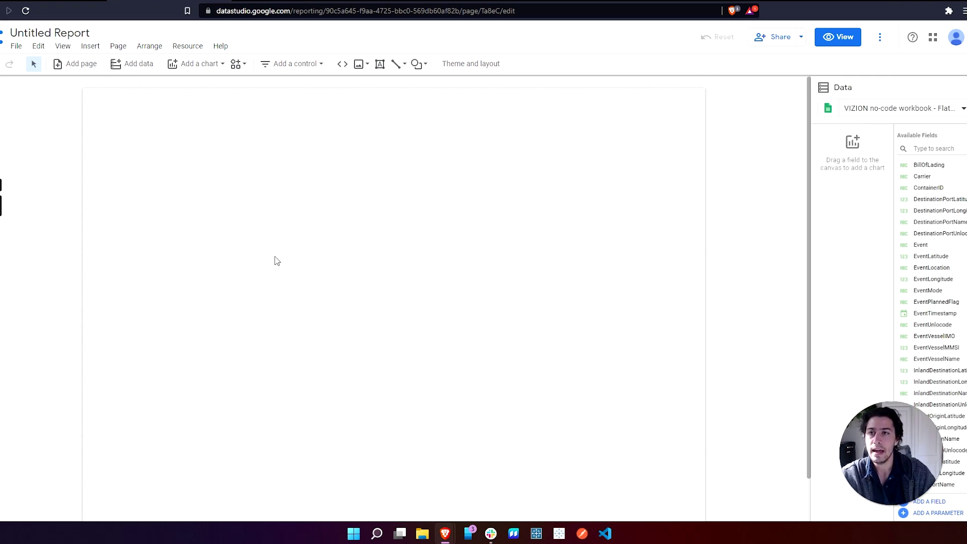
pyautogui.hotkey('ctrl', 'Tab')
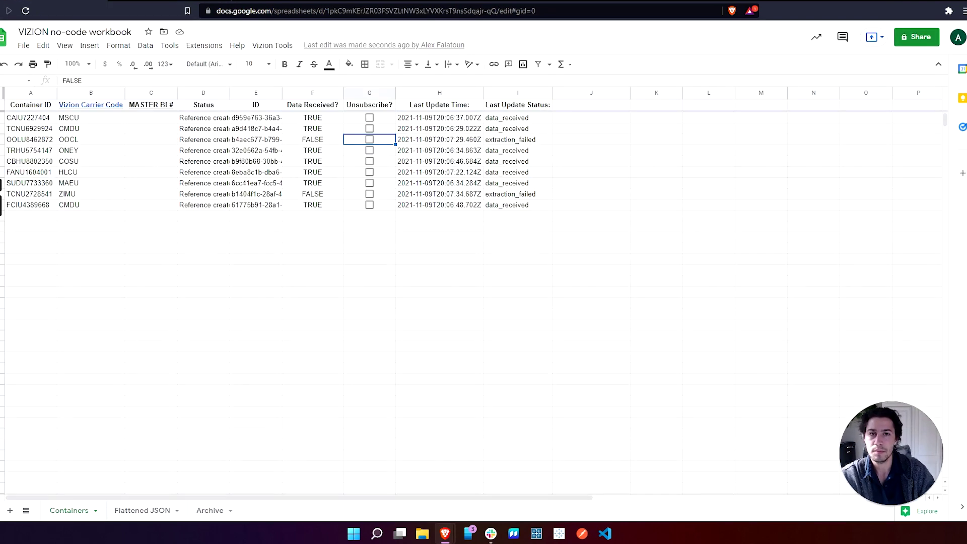
pyautogui.click(591, 107)
pyautogui.write('Customer')
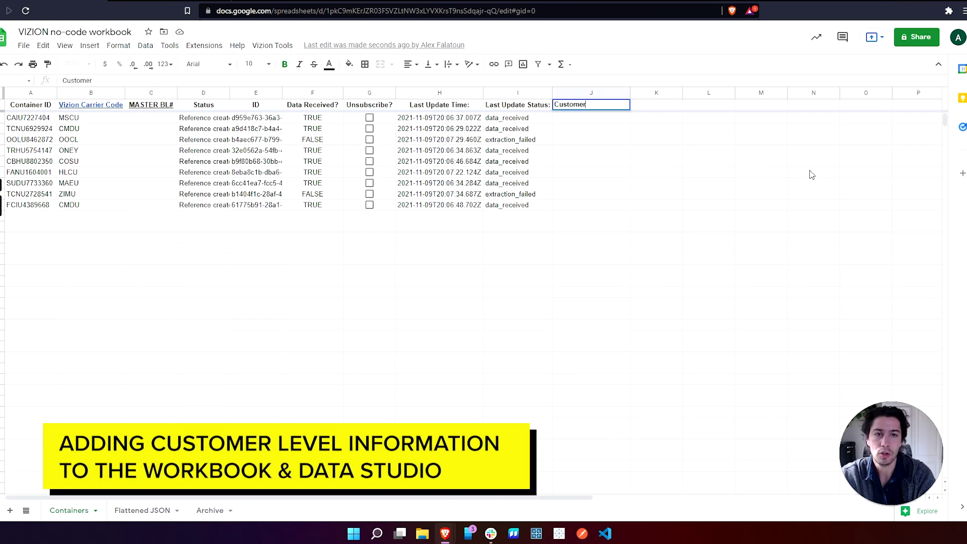
pyautogui.press('Return')
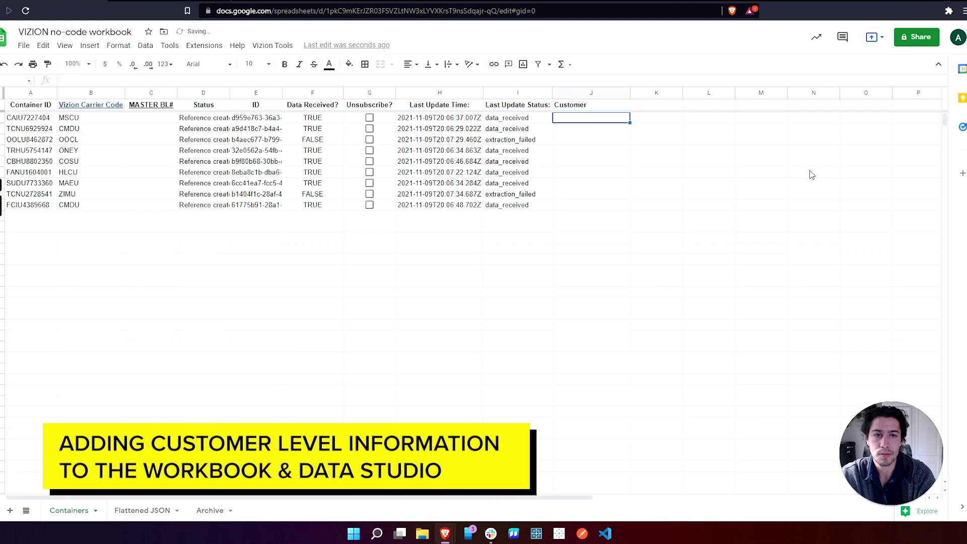
# - Enter Customer #1 in the Customer column for the first six containers, CAIU7227404 through FANU1604001
pyautogui.write('Customer #1')
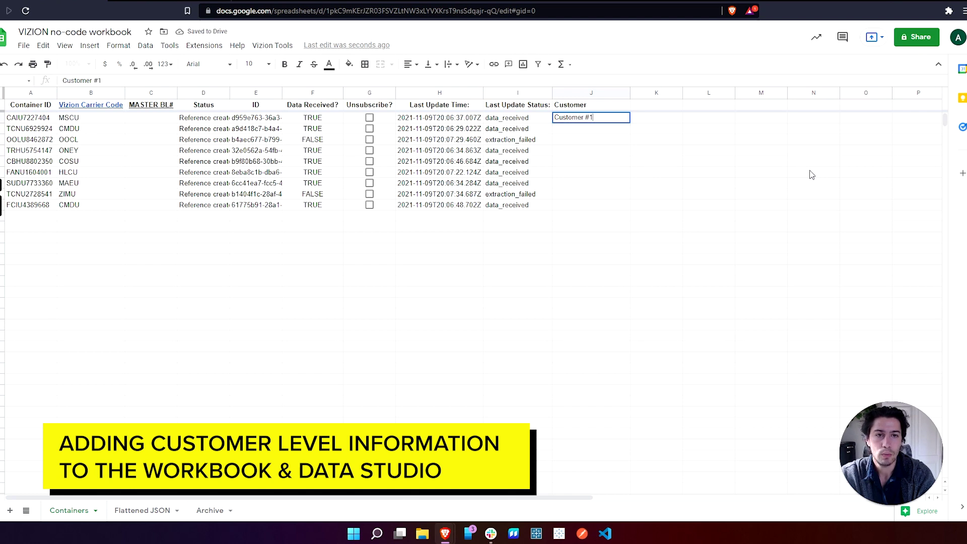
pyautogui.click(625, 122)
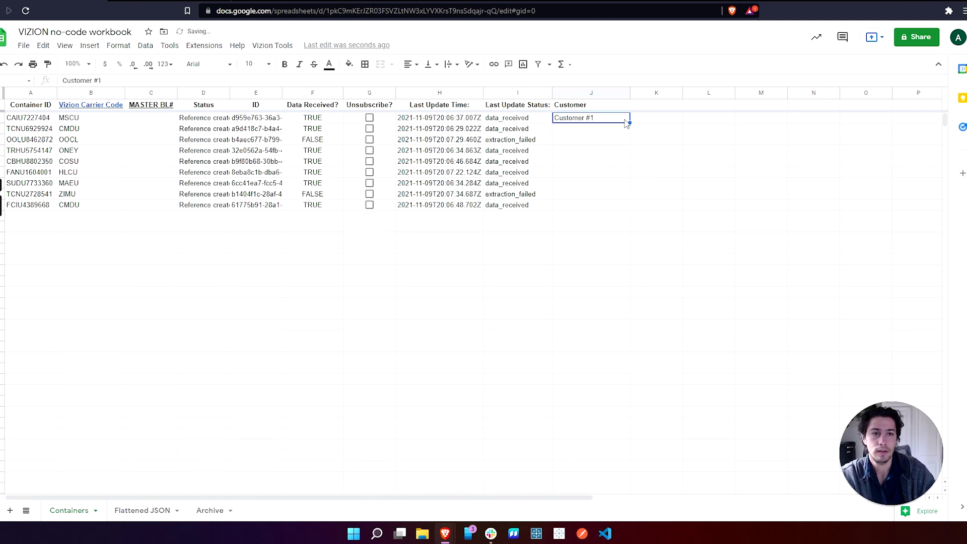
pyautogui.moveTo(629, 122); pyautogui.dragTo(633, 173)
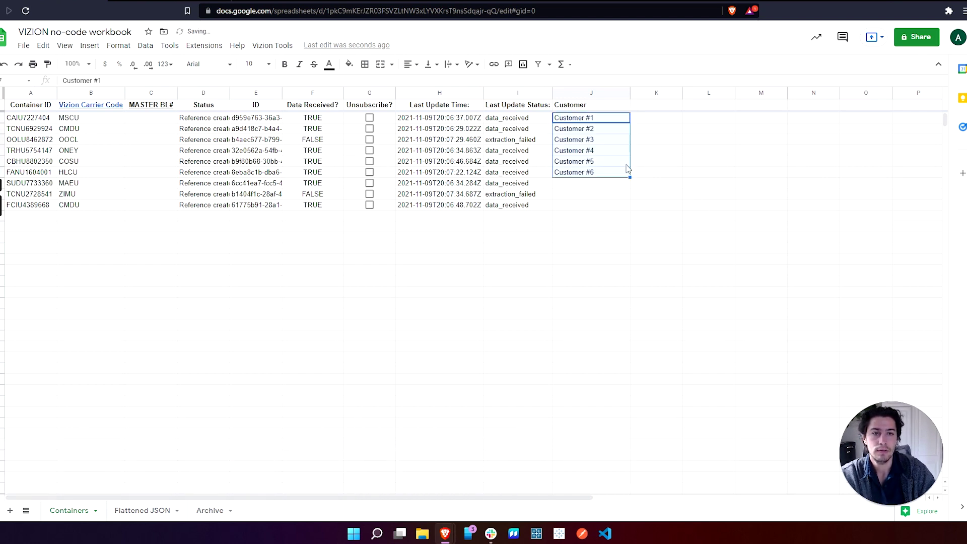
pyautogui.click(615, 122)
pyautogui.moveTo(608, 129); pyautogui.dragTo(607, 175)
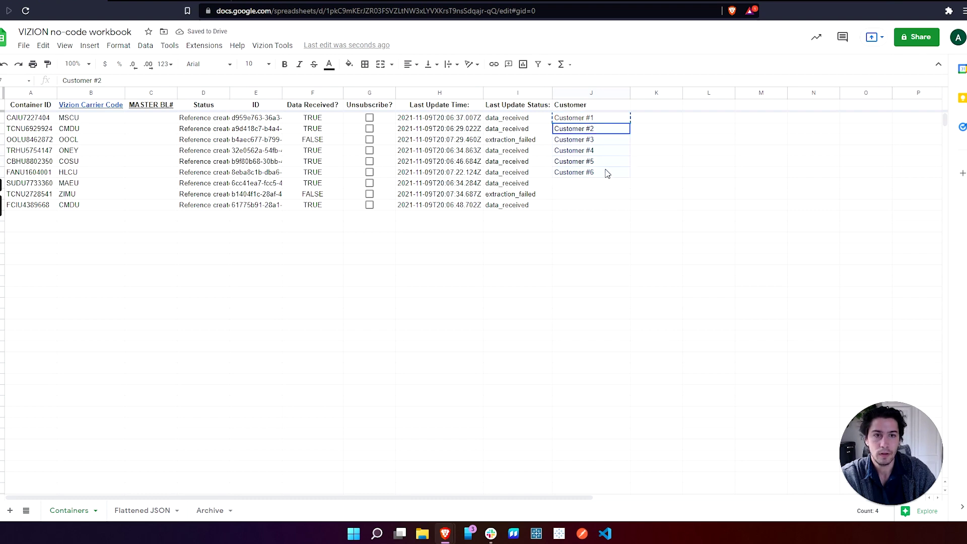
pyautogui.write('Customer #1 Customer #1 Customer #1 Customer #1 Customer #1')
# - Enter Customer #2 in the Customer column for the last three containers, SUDU7733360 through FCIU4389668
pyautogui.click(602, 185)
pyautogui.write('C')
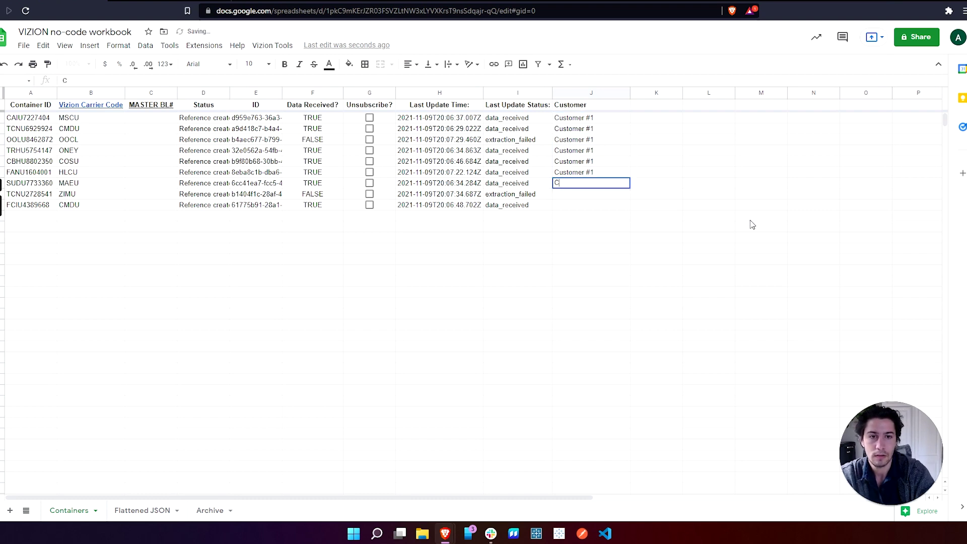
pyautogui.write('ustomer')
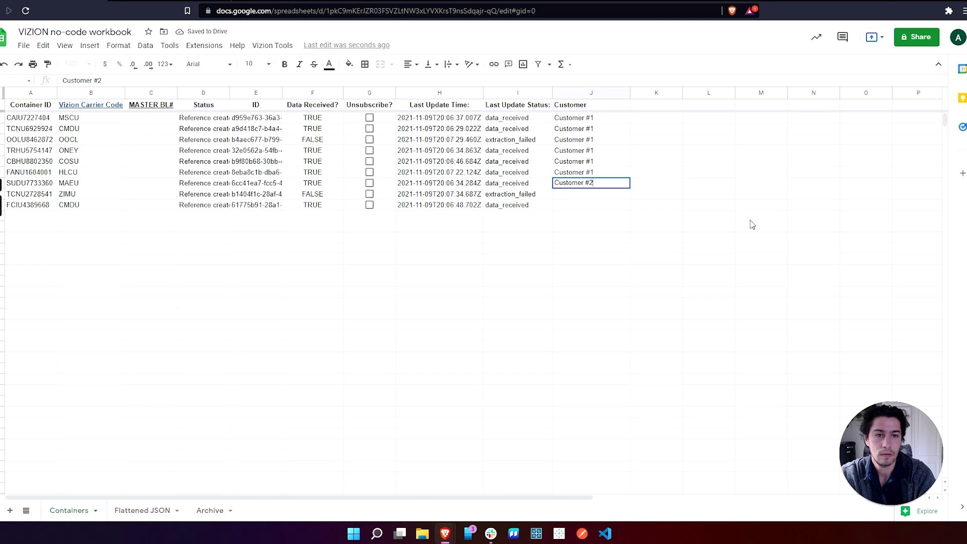
pyautogui.write(' #2')
pyautogui.press('Return')
pyautogui.click(619, 188)
pyautogui.hotkey('ctrl', 'c')
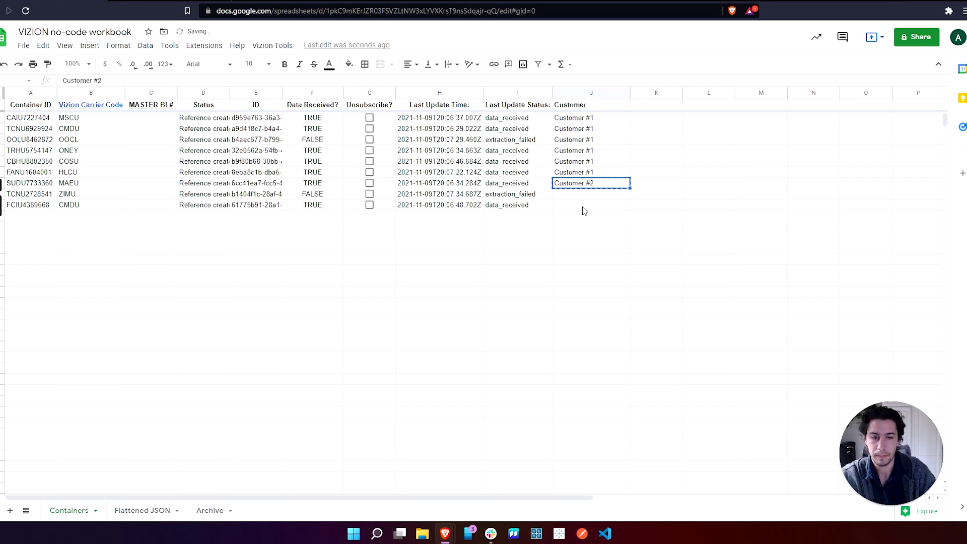
pyautogui.moveTo(593, 196); pyautogui.dragTo(586, 206)
pyautogui.hotkey('ctrl', 'v')
pyautogui.click(460, 336)
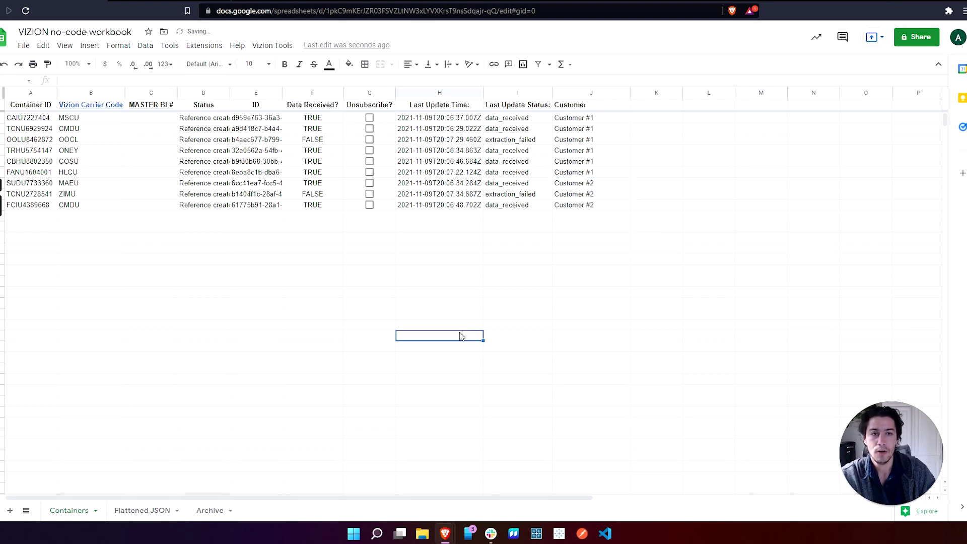
# - Add a Customer header in column AJ of the Flattened JSON sheet, after InlandDestinationLongitude
pyautogui.click(142, 510)
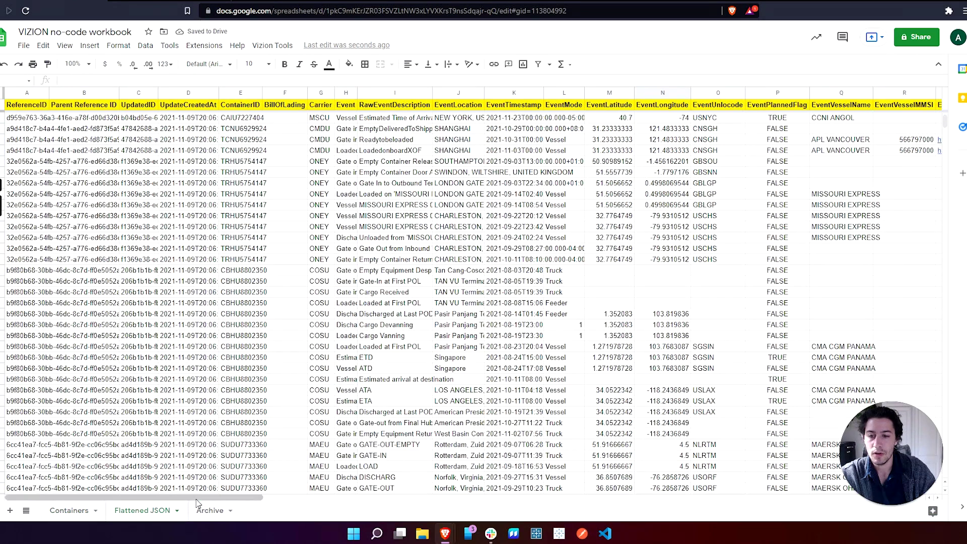
pyautogui.moveTo(199, 497); pyautogui.dragTo(654, 492)
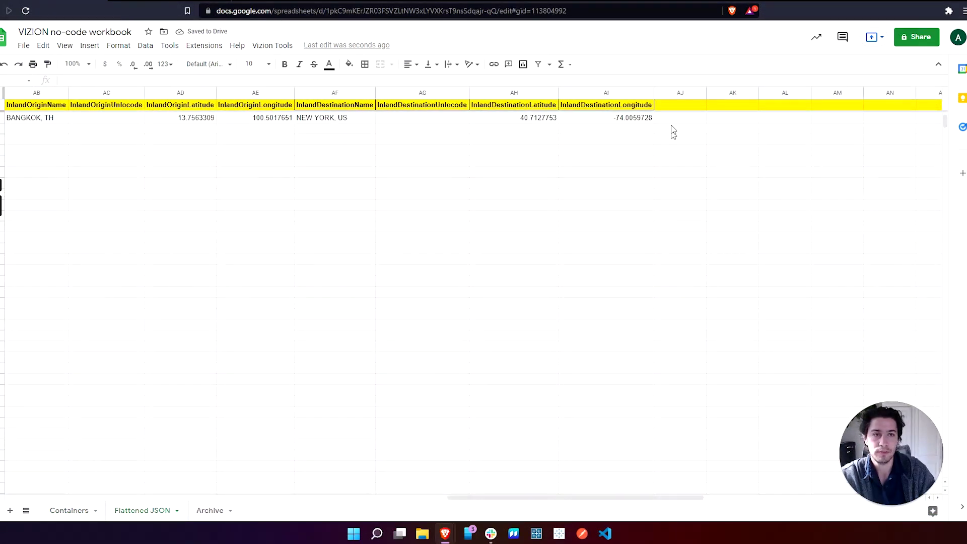
pyautogui.click(678, 105)
pyautogui.write('Customer')
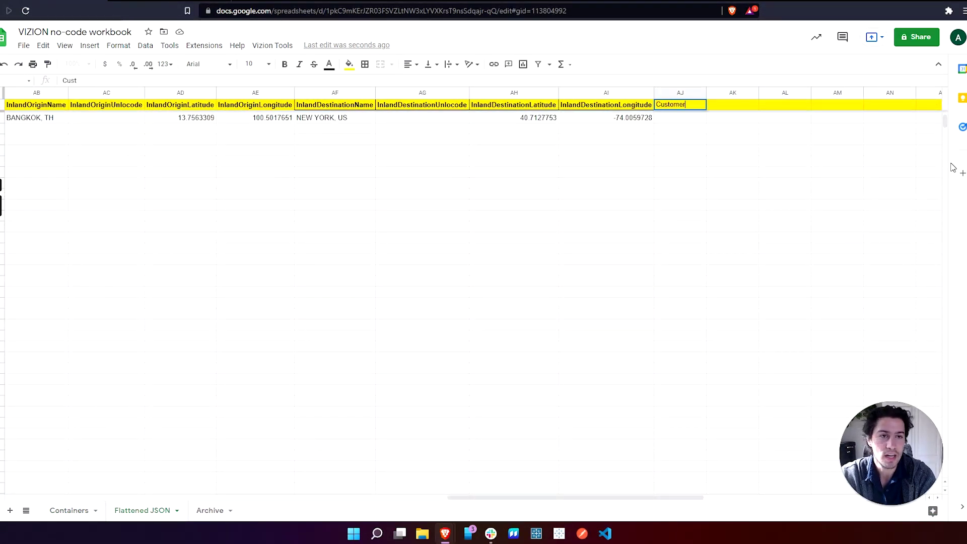
pyautogui.press('Return')
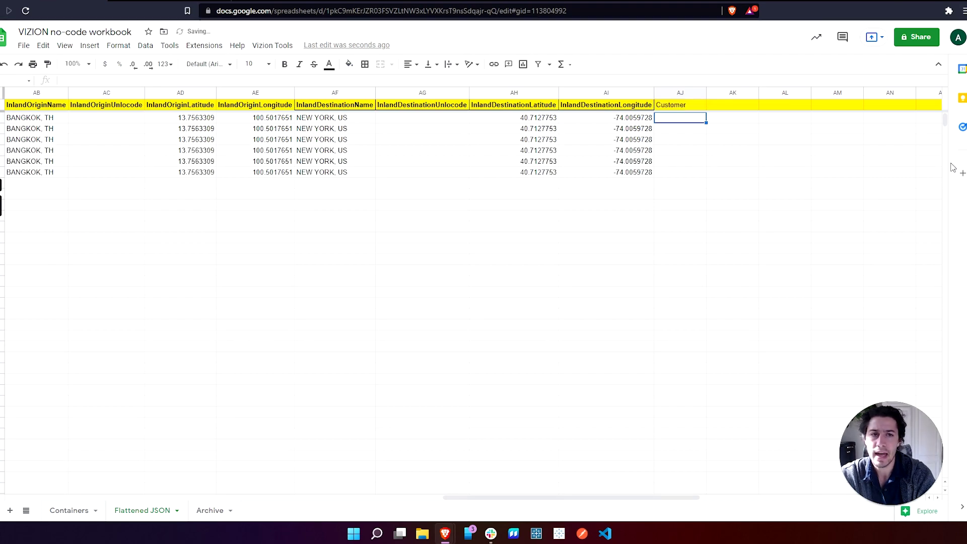
# - Enter the formula =VLOOKUP(A2,Containers!E:J,6,false) in AJ2 to look up each reference's customer on the Containers sheet
pyautogui.write('=VLOOKUP(')
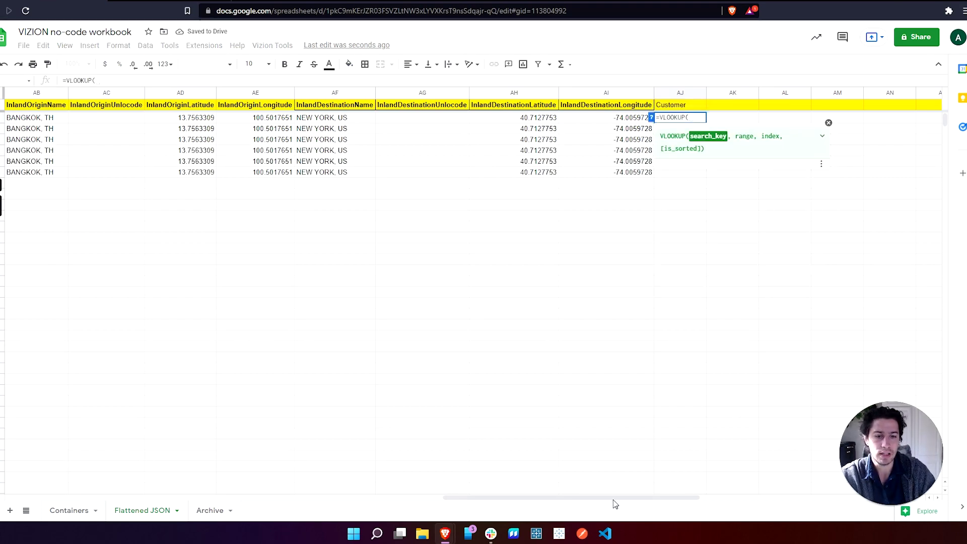
pyautogui.moveTo(619, 502); pyautogui.dragTo(65, 481)
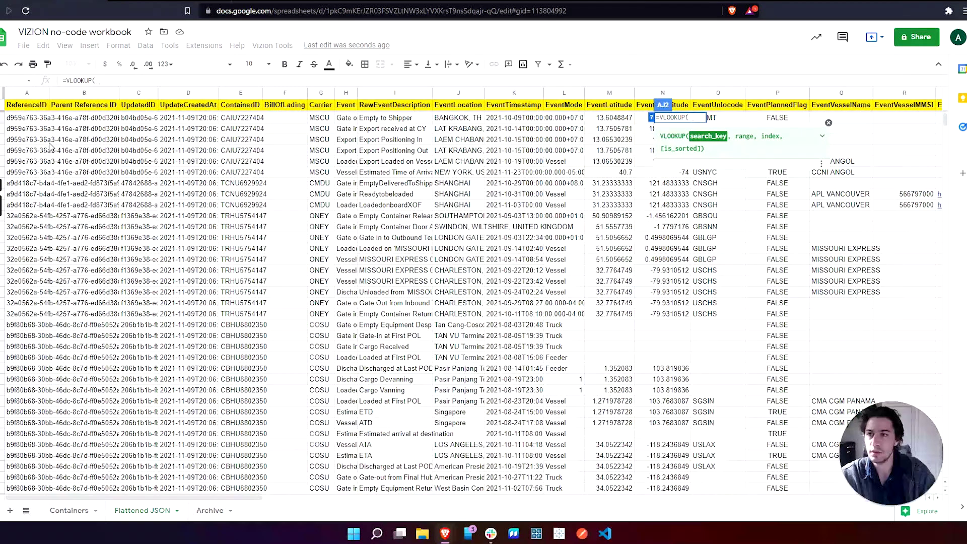
pyautogui.click(29, 123)
pyautogui.write(',')
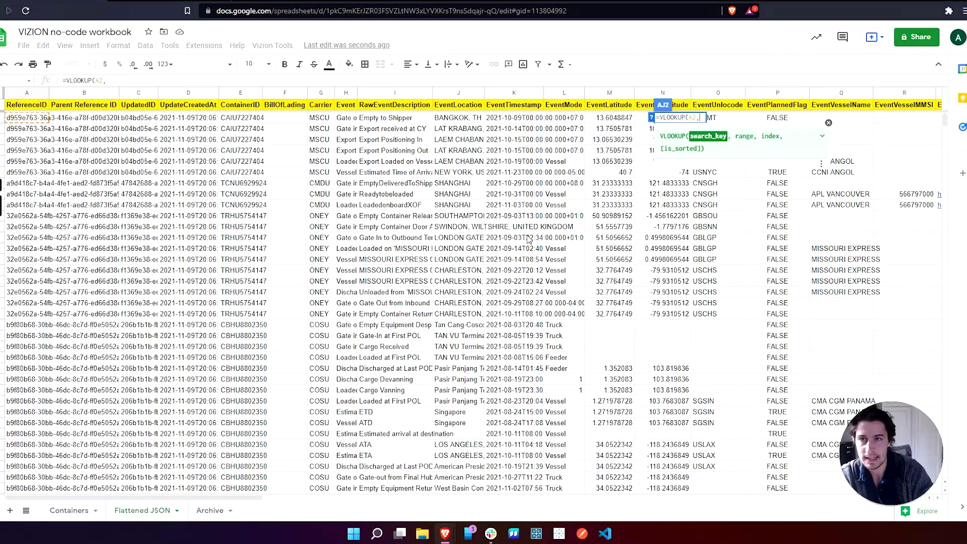
pyautogui.click(67, 508)
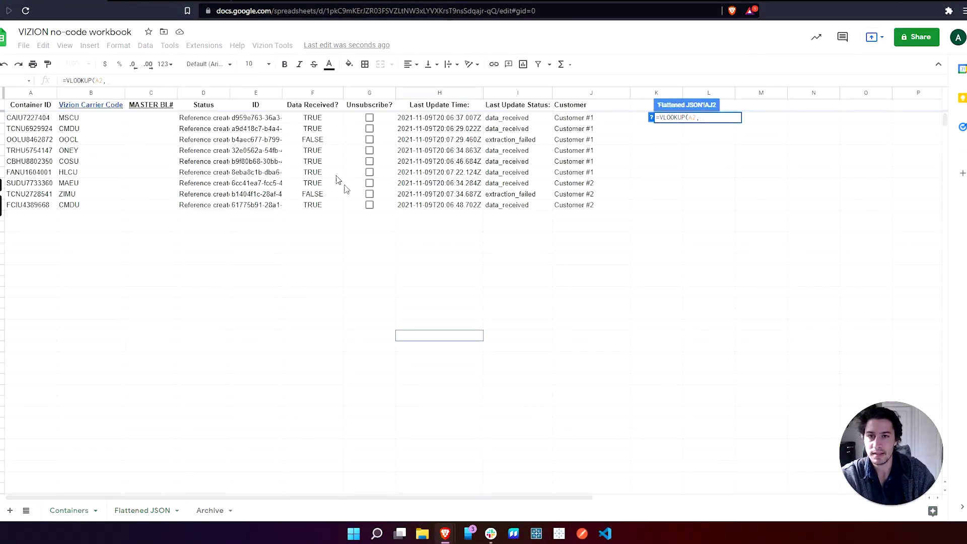
pyautogui.moveTo(259, 94); pyautogui.dragTo(580, 128)
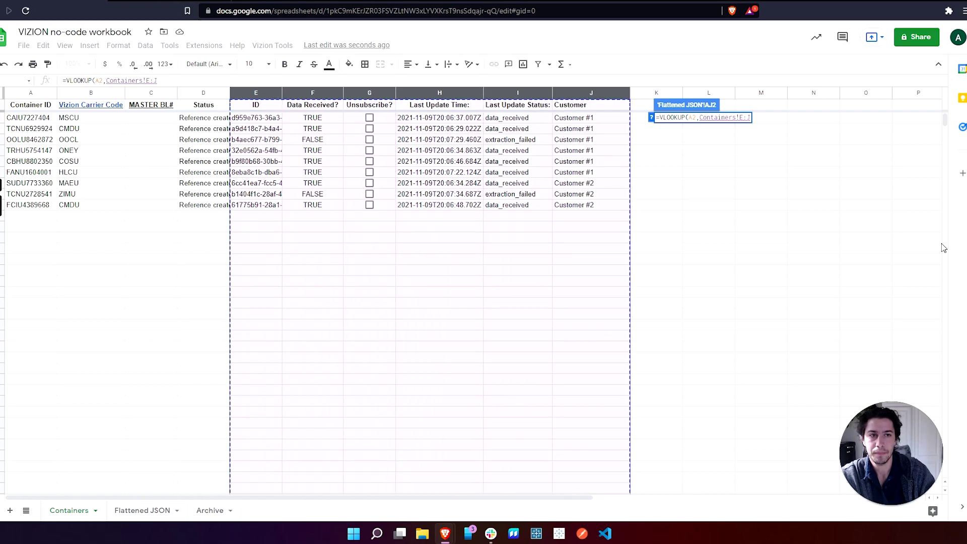
pyautogui.write(',6,false)')
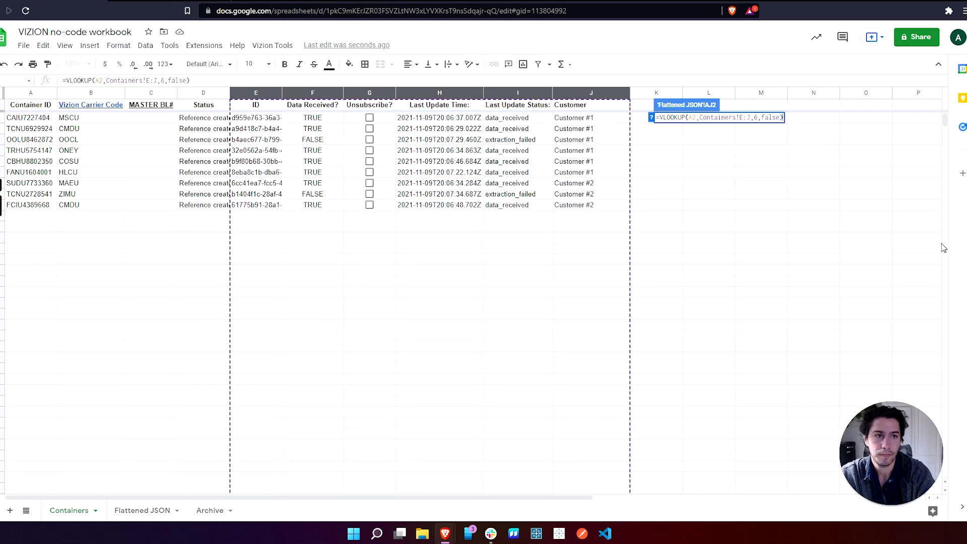
pyautogui.press('Return')
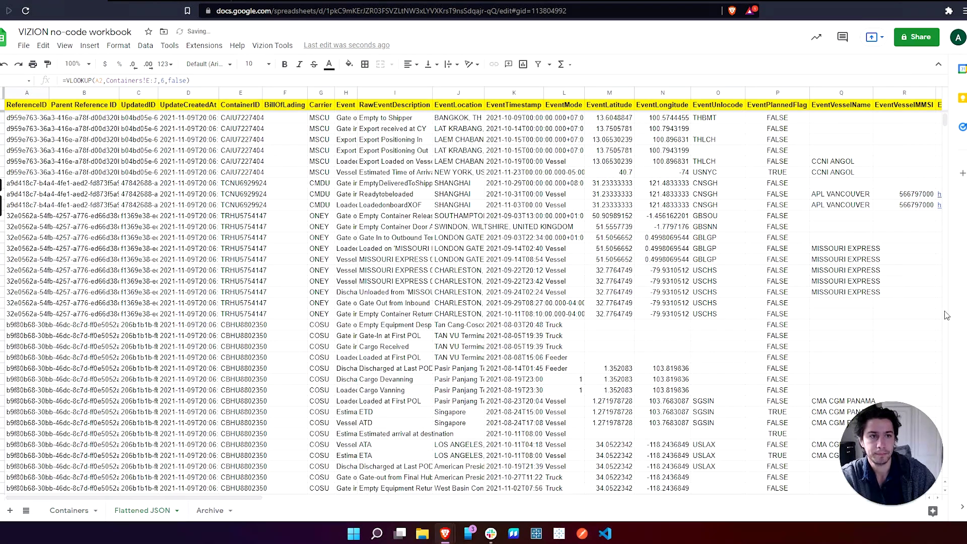
# - Fill the VLOOKUP formula from AJ2 down the Customer column through row 80
pyautogui.click(235, 493)
pyautogui.moveTo(236, 495); pyautogui.dragTo(740, 523)
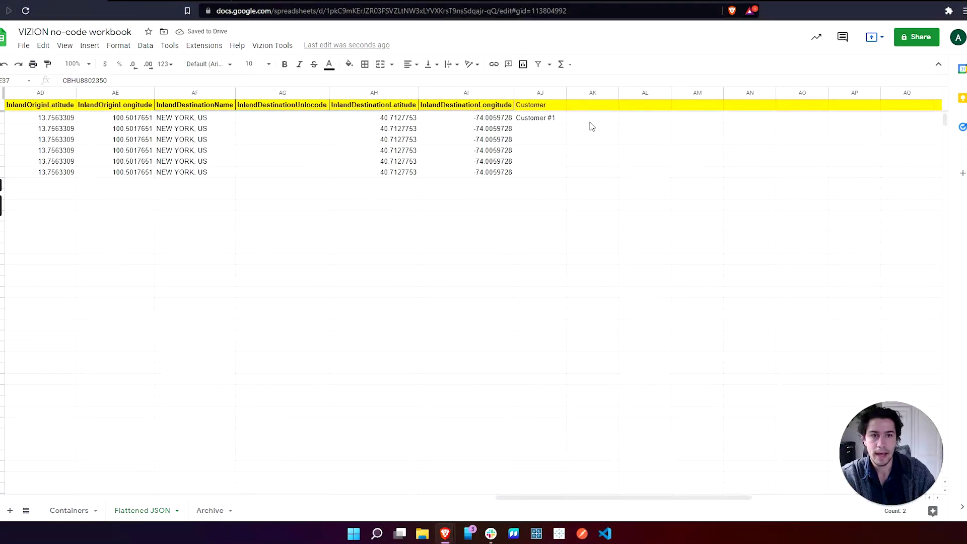
pyautogui.click(545, 119)
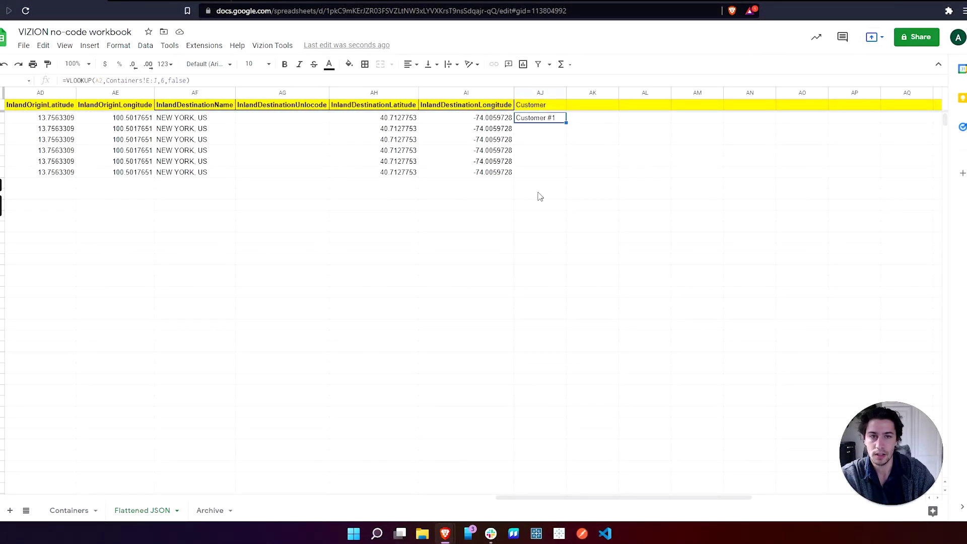
pyautogui.moveTo(566, 123); pyautogui.dragTo(559, 294)
pyautogui.hotkey('ctrl', 'v')
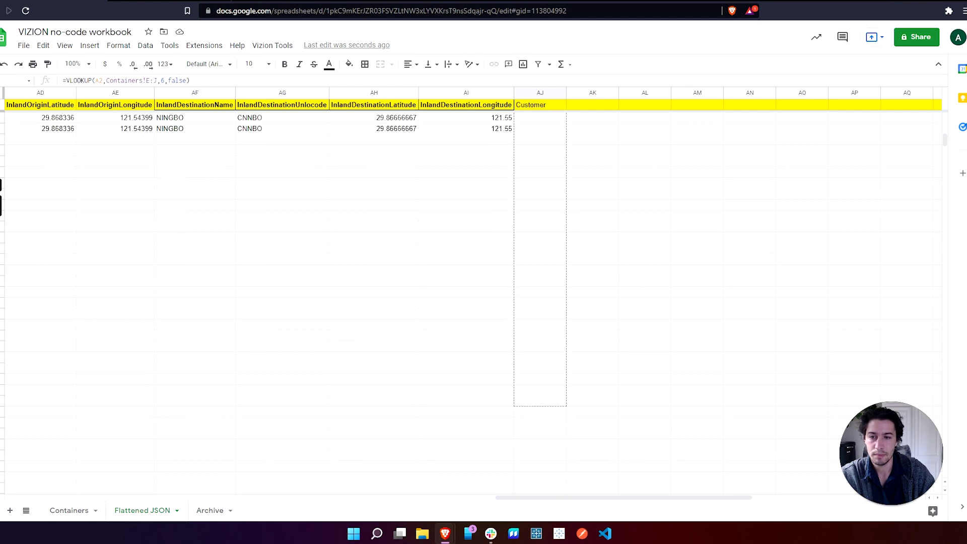
pyautogui.scroll(4, 532, 349)
# - Clear the surplus lookup formulas in AJ56:AJ80, below the last event row of the Flattened JSON sheet
pyautogui.click(533, 349)
pyautogui.scroll(-2, 533, 349)
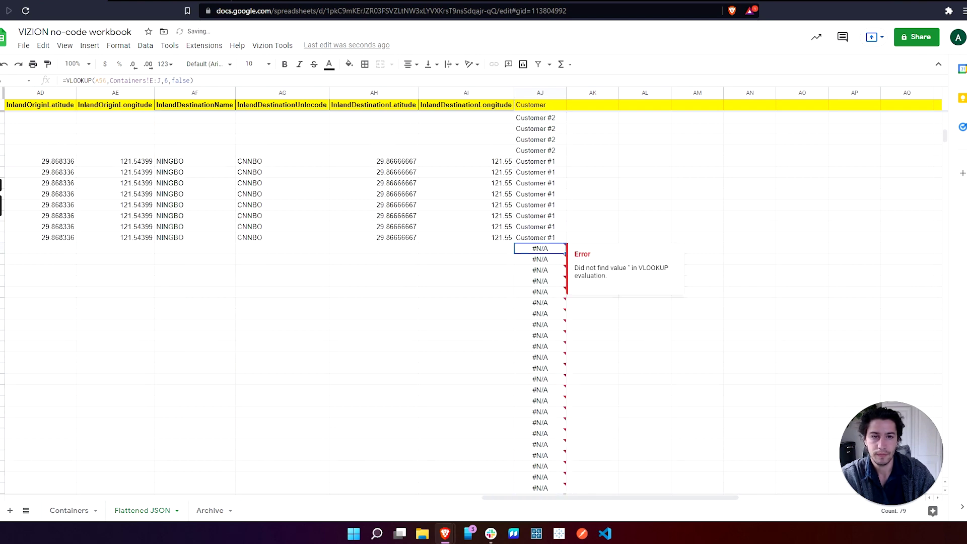
pyautogui.hotkey('ctrl', 'shift', 'Down')
pyautogui.press('Delete')
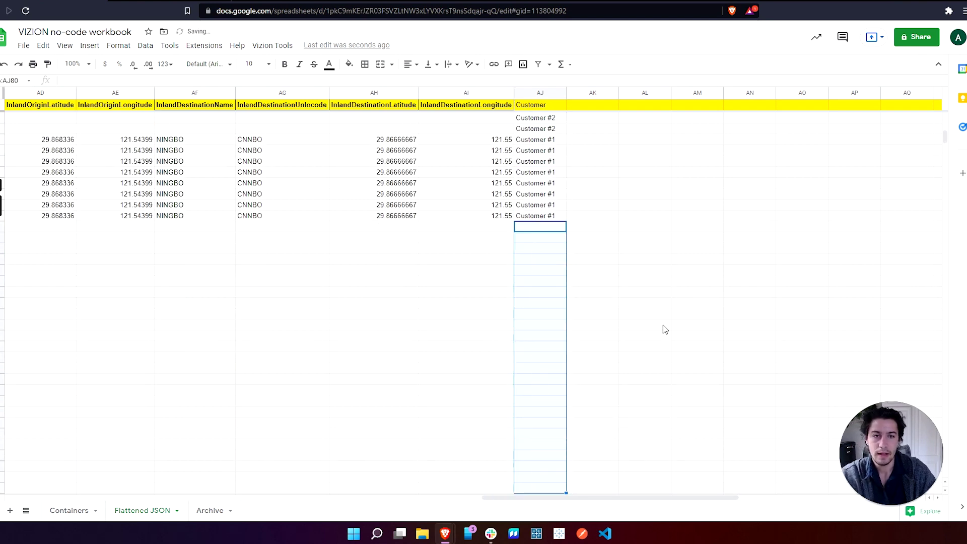
pyautogui.click(592, 335)
pyautogui.scroll(15, 546, 314)
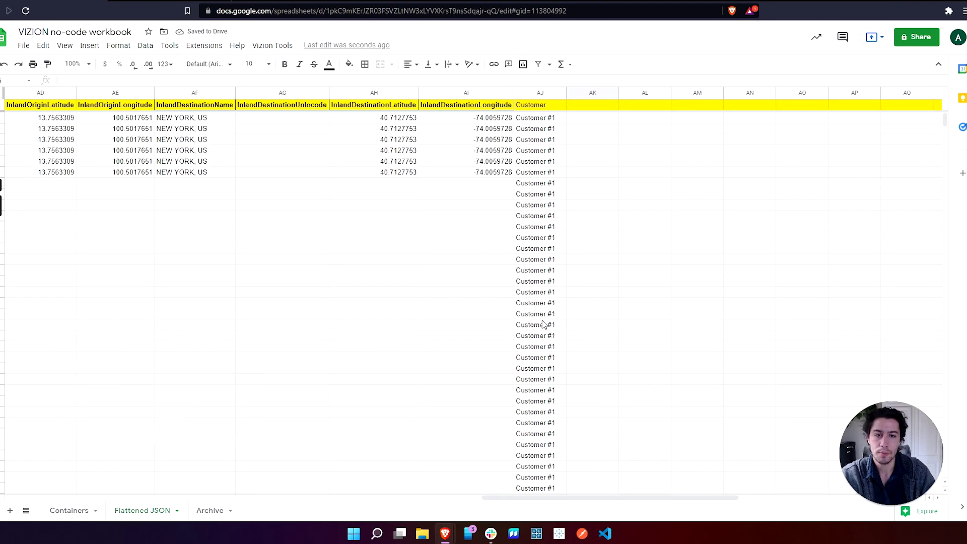
pyautogui.moveTo(514, 497); pyautogui.dragTo(31, 498)
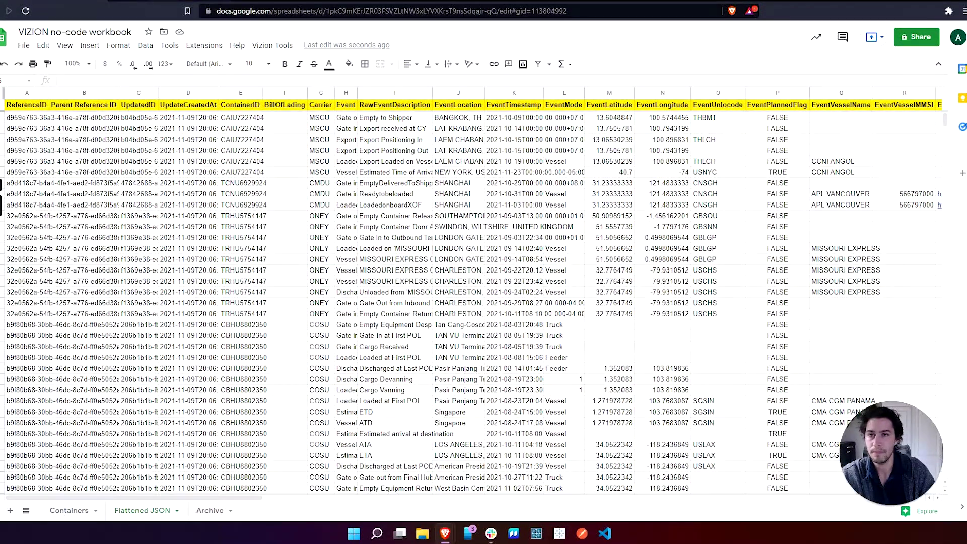
# - Switch to the Data Studio report and refresh the fields of its Flattened JSON data source, applying the new Customer field
pyautogui.click(144, 3)
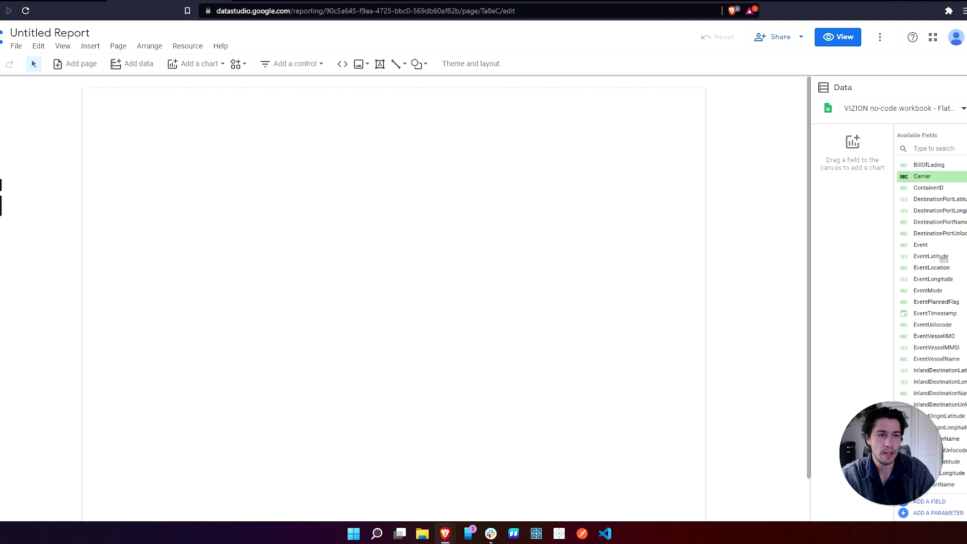
pyautogui.click(186, 47)
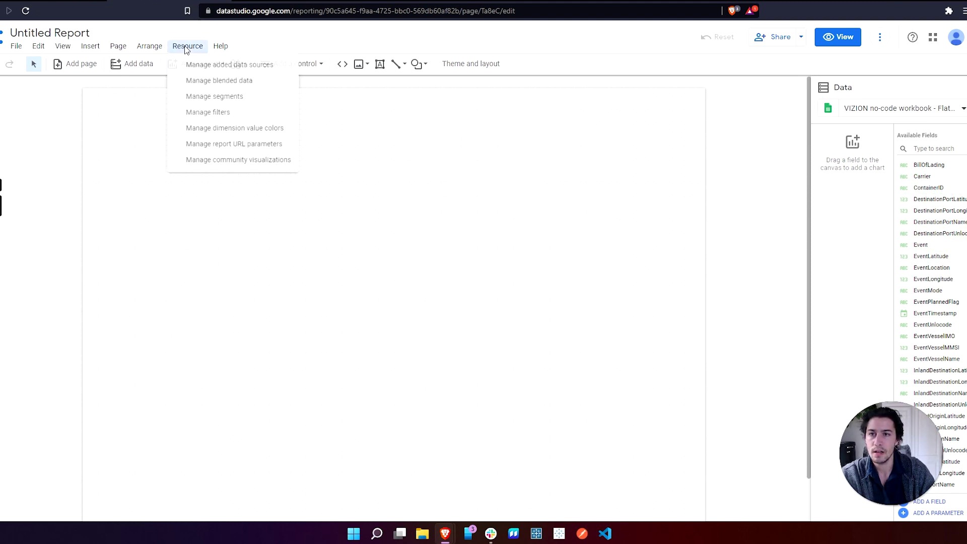
pyautogui.click(224, 71)
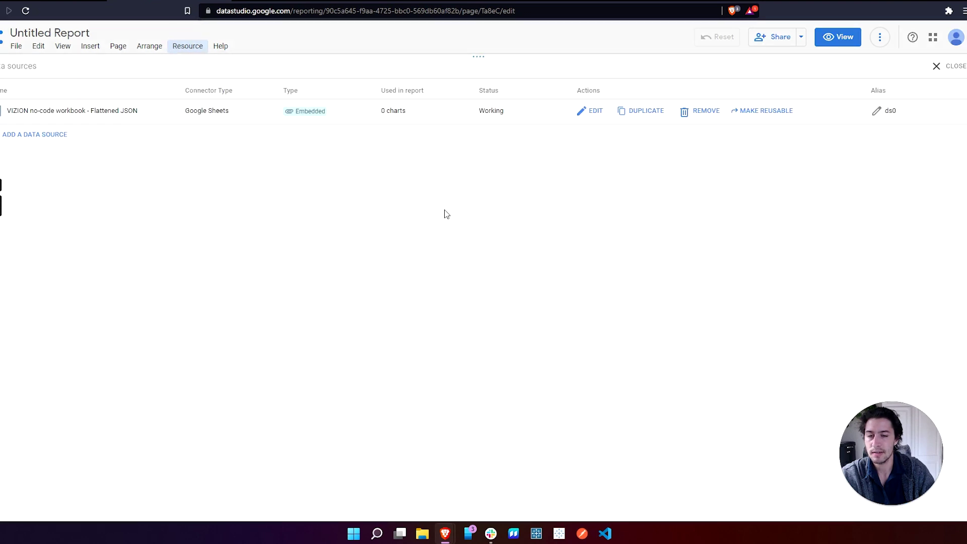
pyautogui.click(593, 111)
pyautogui.scroll(-5, 76, 462)
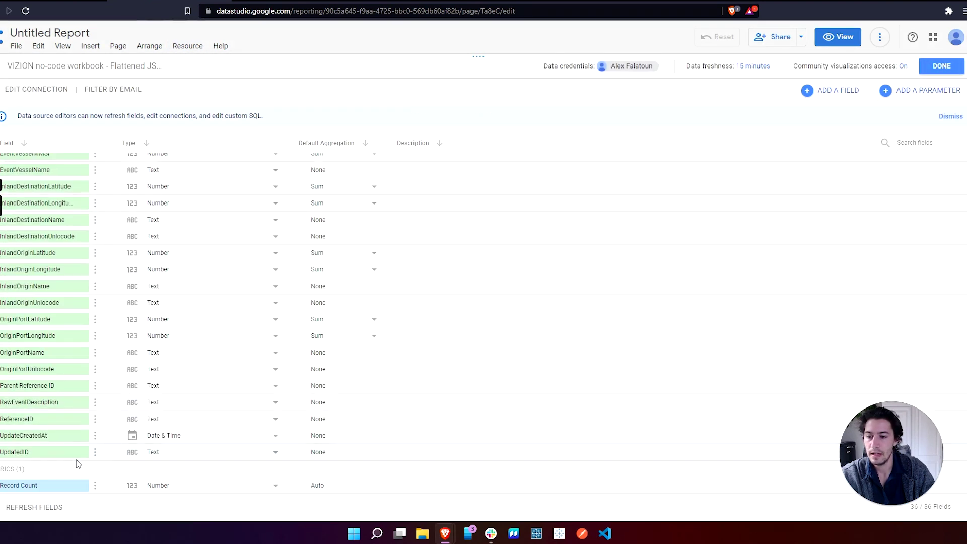
pyautogui.click(52, 509)
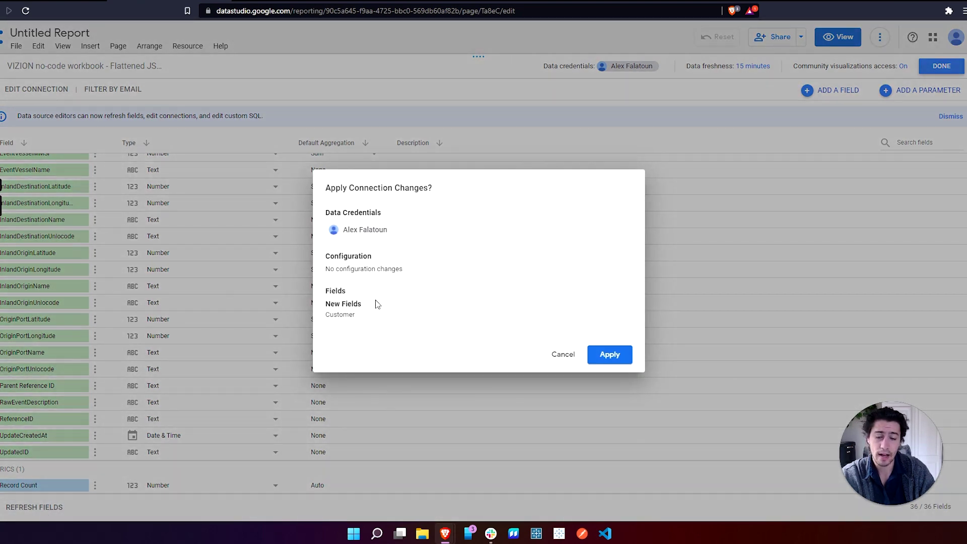
pyautogui.click(609, 355)
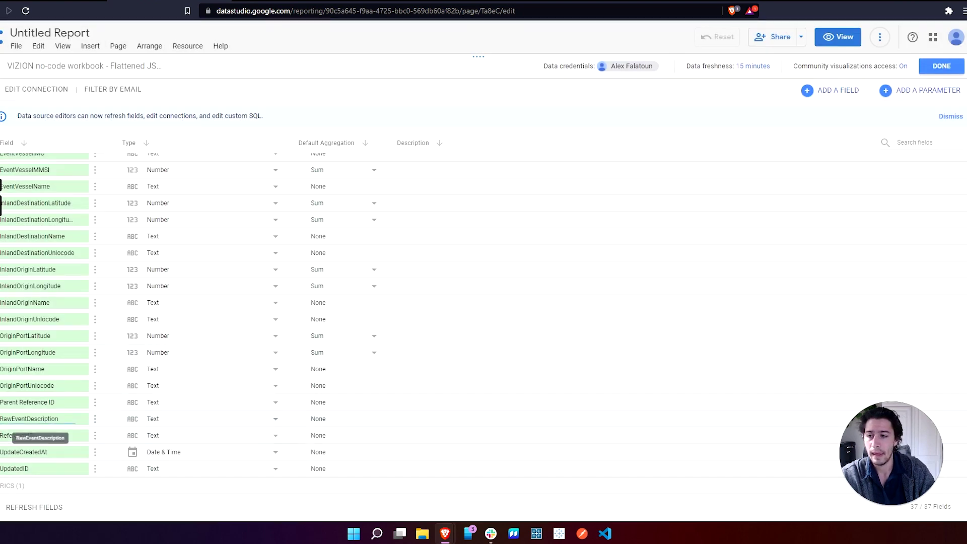
pyautogui.scroll(6, 129, 427)
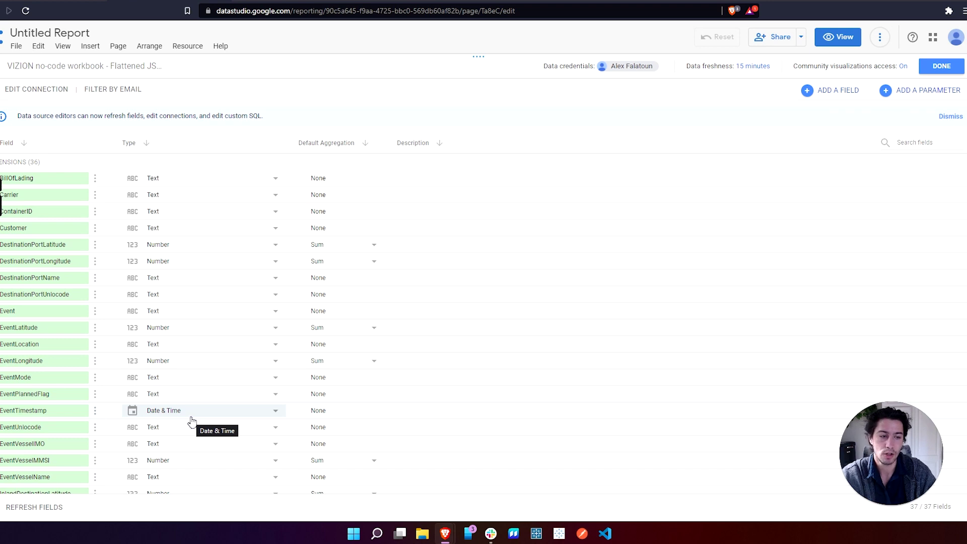
# - Start a calculated field named Event Age in the Flattened JSON data source
pyautogui.click(820, 93)
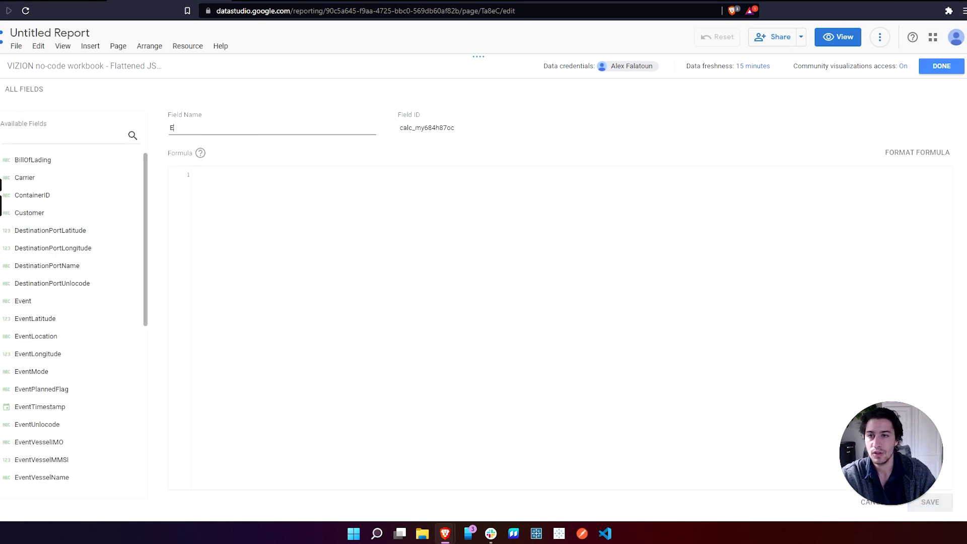
pyautogui.write('Event Age')
pyautogui.press('Tab')
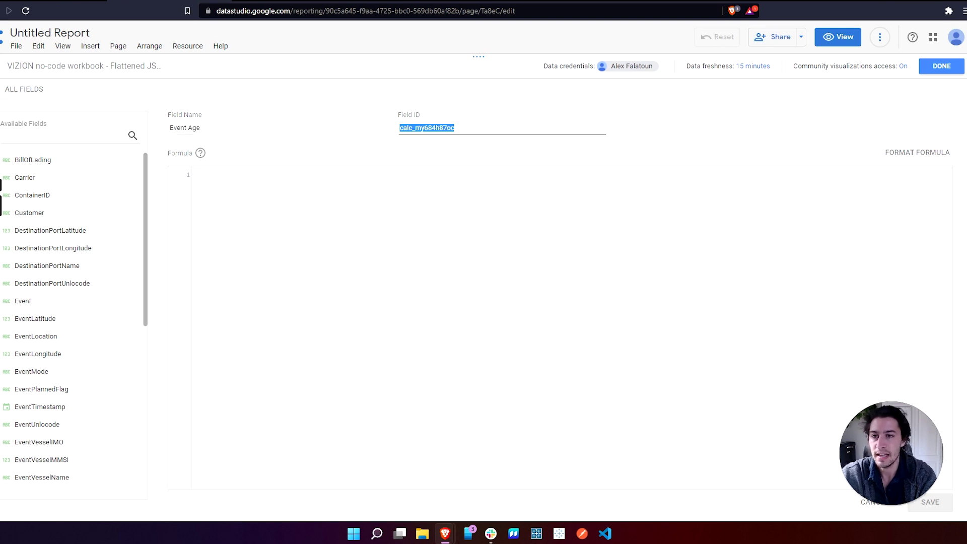
pyautogui.press('Tab')
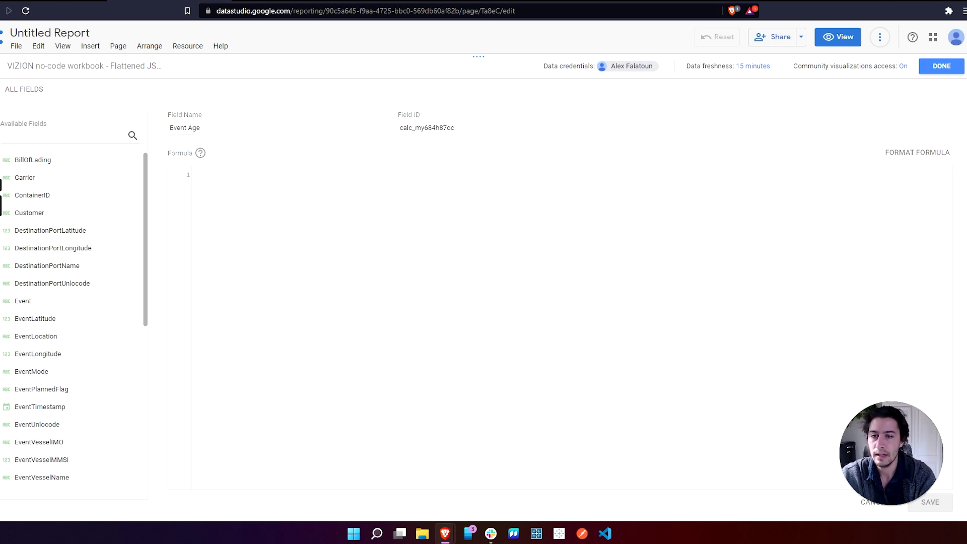
# - Enter the formula ABS(DATETIME_DIFF(EventTimestamp,TODAY(),WEEK)) for the Event Age field
pyautogui.write('ab')
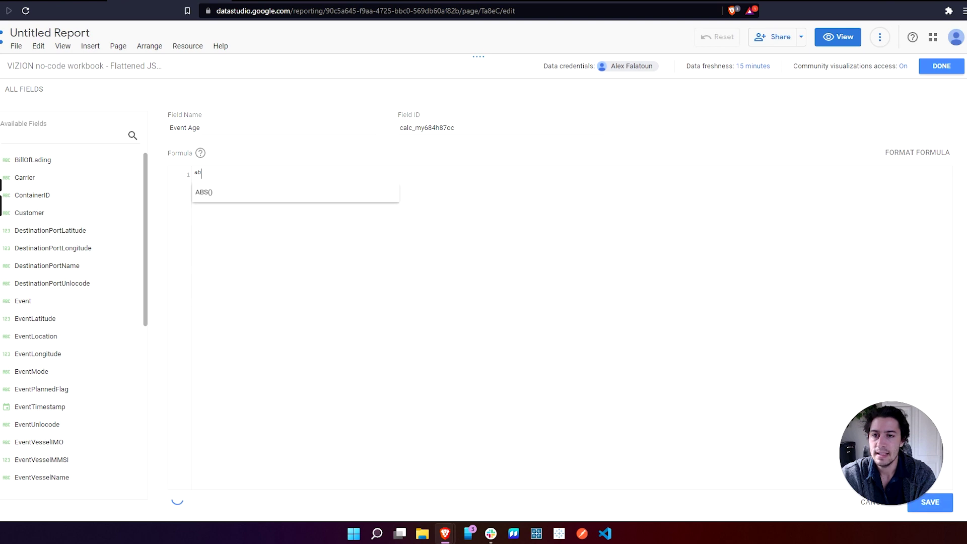
pyautogui.press('Return')
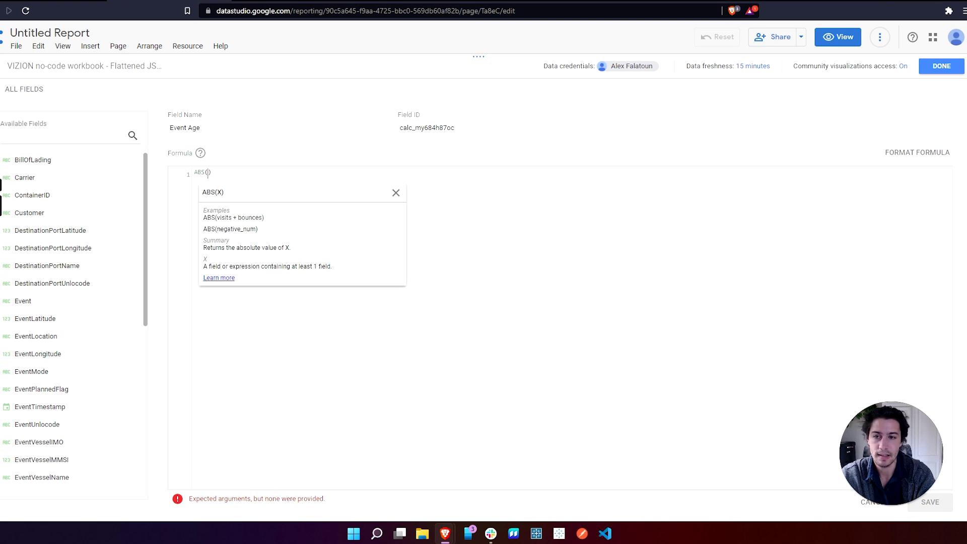
pyautogui.write('datetime')
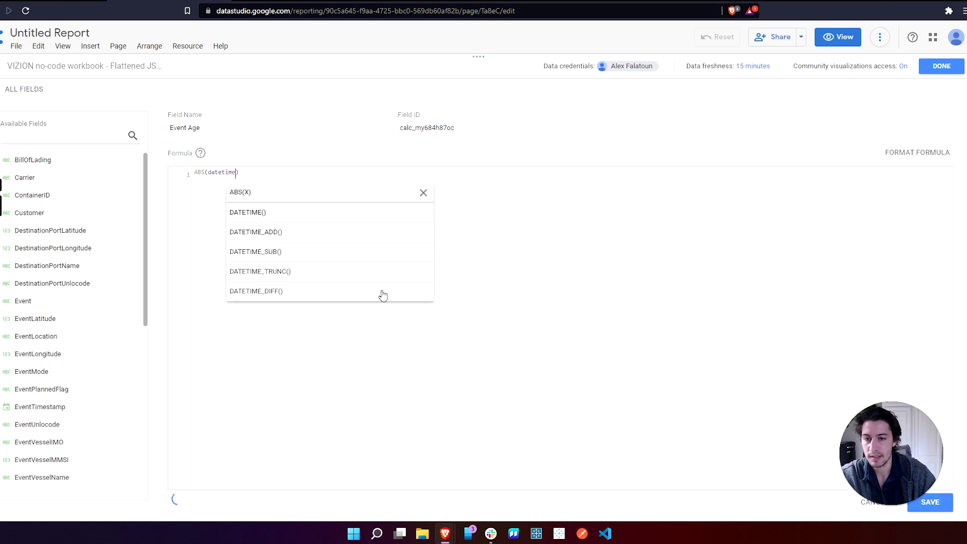
pyautogui.click(318, 299)
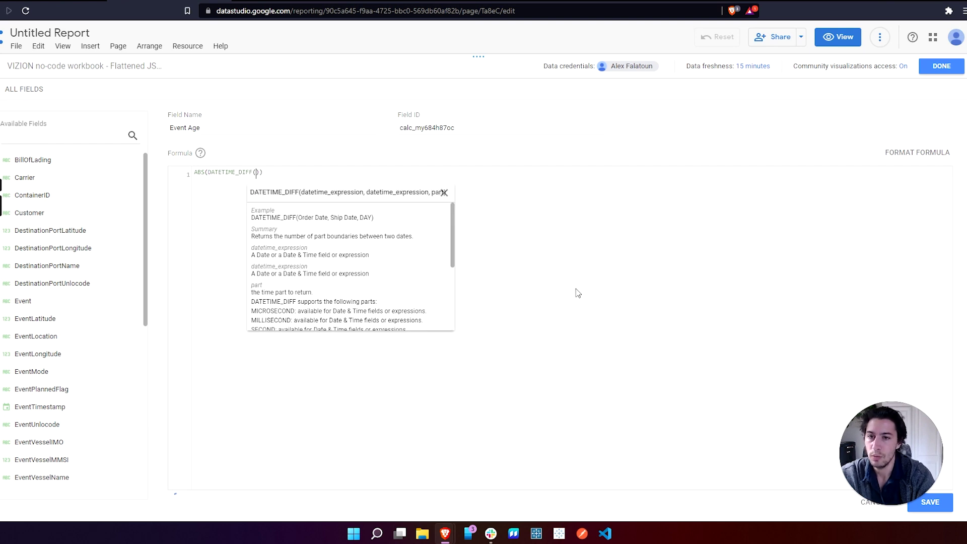
pyautogui.write('eventtime')
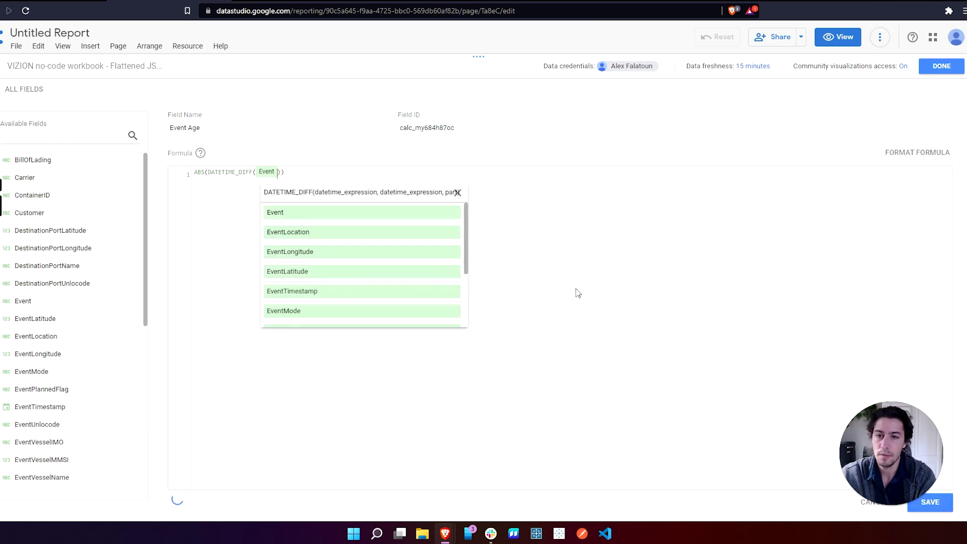
pyautogui.press('Return')
pyautogui.write(',toda')
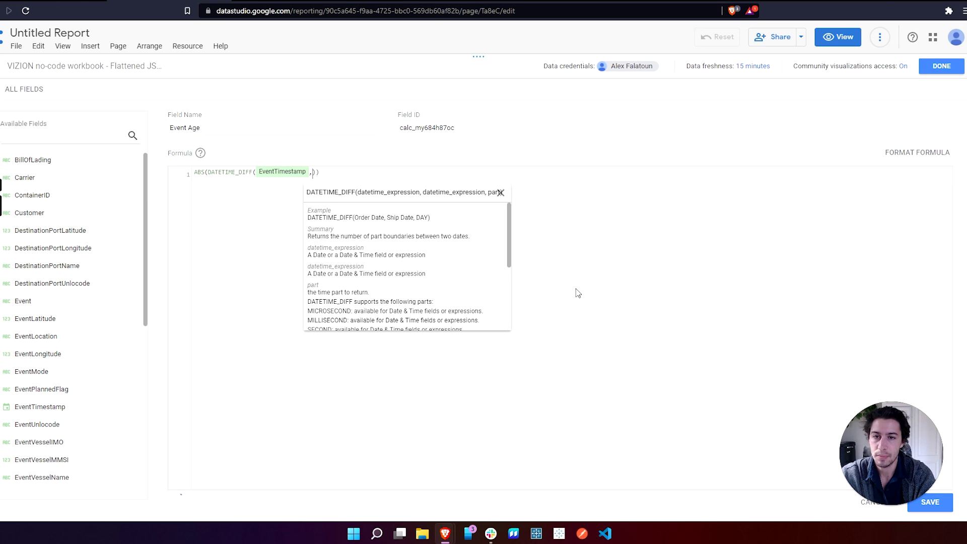
pyautogui.write('y')
pyautogui.press('Return')
pyautogui.write(',')
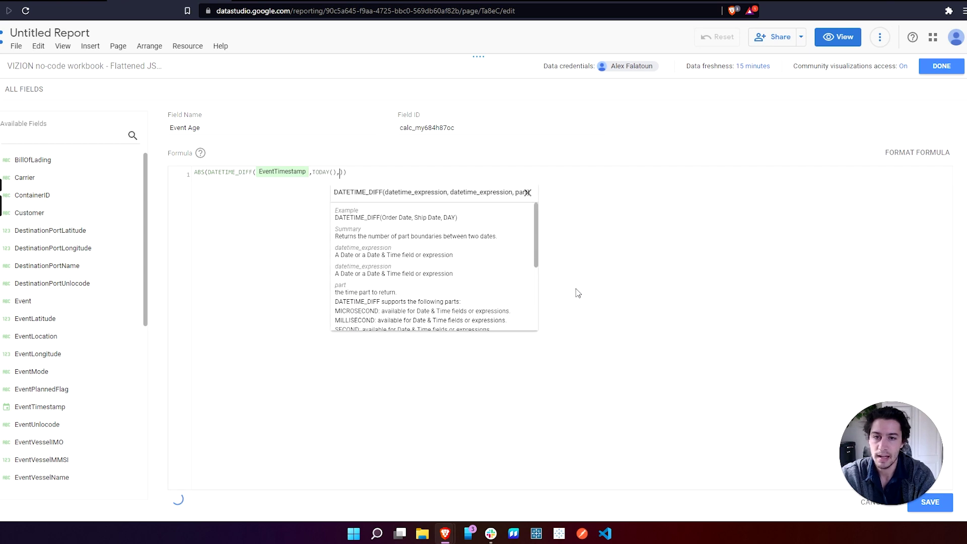
pyautogui.write('WEEK')
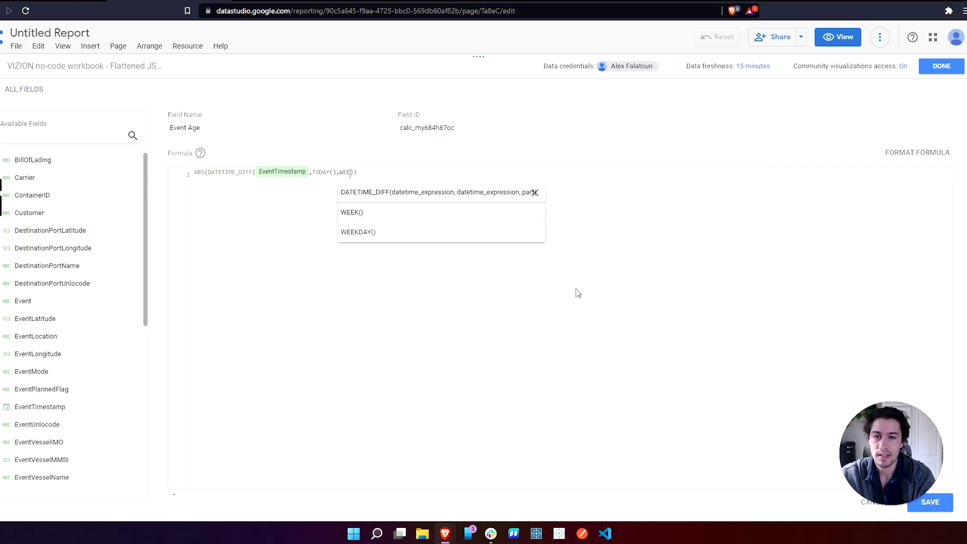
pyautogui.click(624, 299)
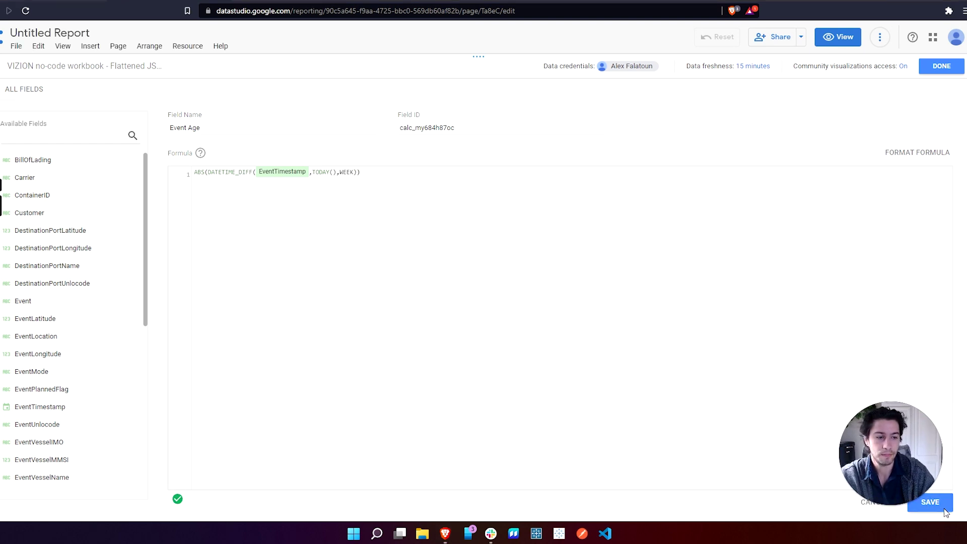
# - Save the Event Age calculated field and close the data source editor to return to the report page
pyautogui.moveTo(904, 452); pyautogui.dragTo(866, 453)
pyautogui.click(932, 503)
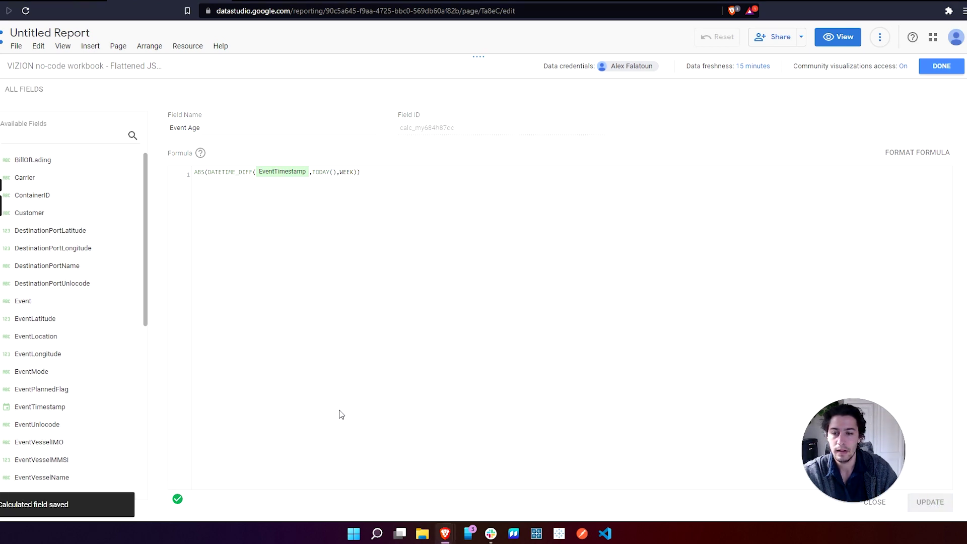
pyautogui.click(941, 66)
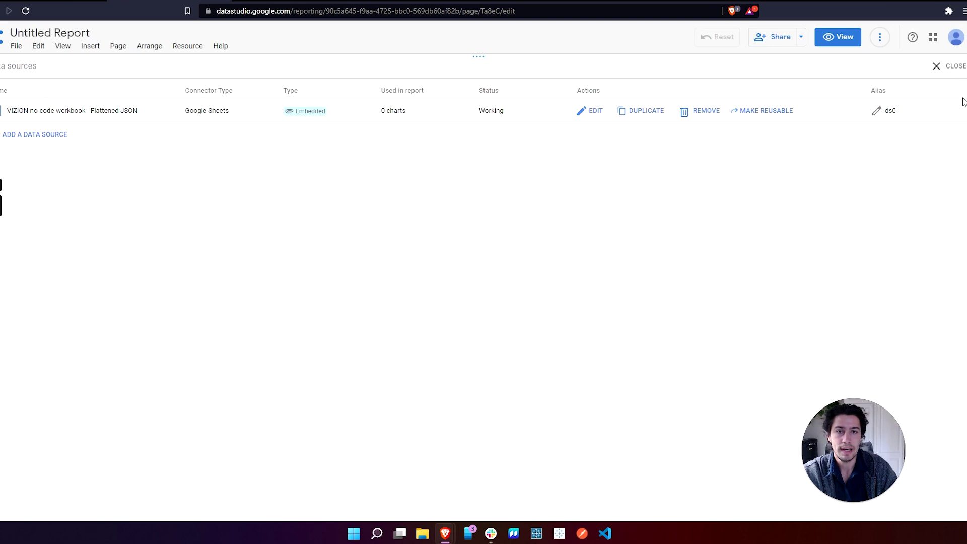
pyautogui.click(954, 67)
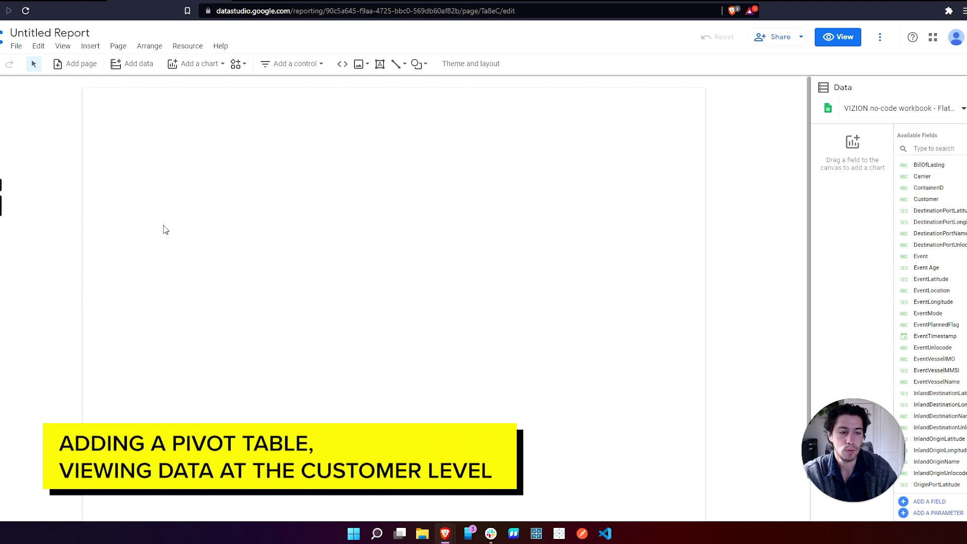
# - Insert a pivot table with bars or heatmap-free lower-page placement and widen it to nearly the full page width
pyautogui.click(201, 70)
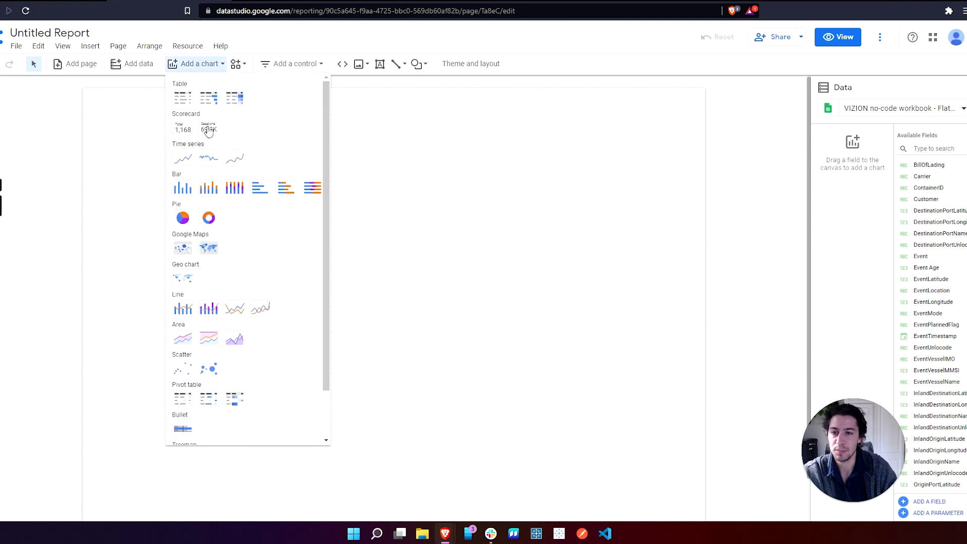
pyautogui.click(208, 398)
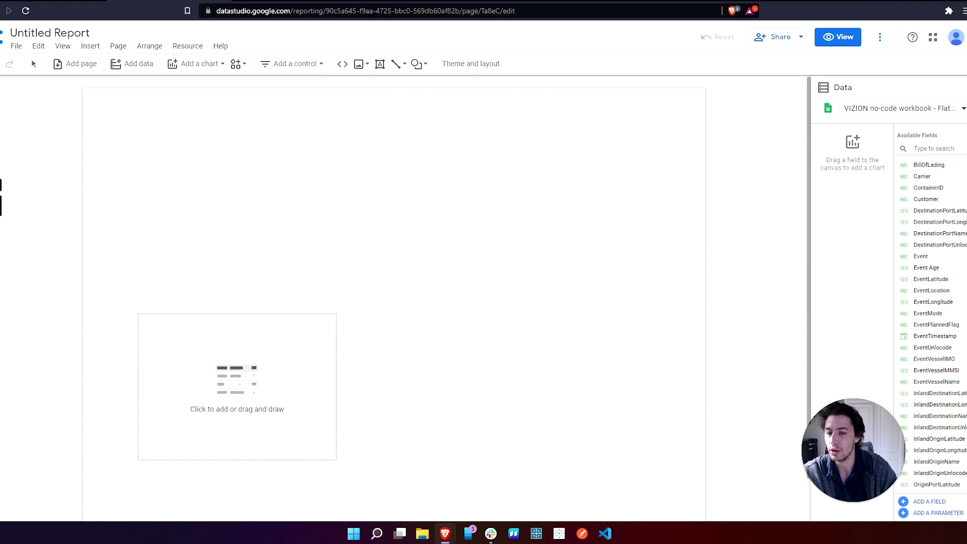
pyautogui.click(239, 386)
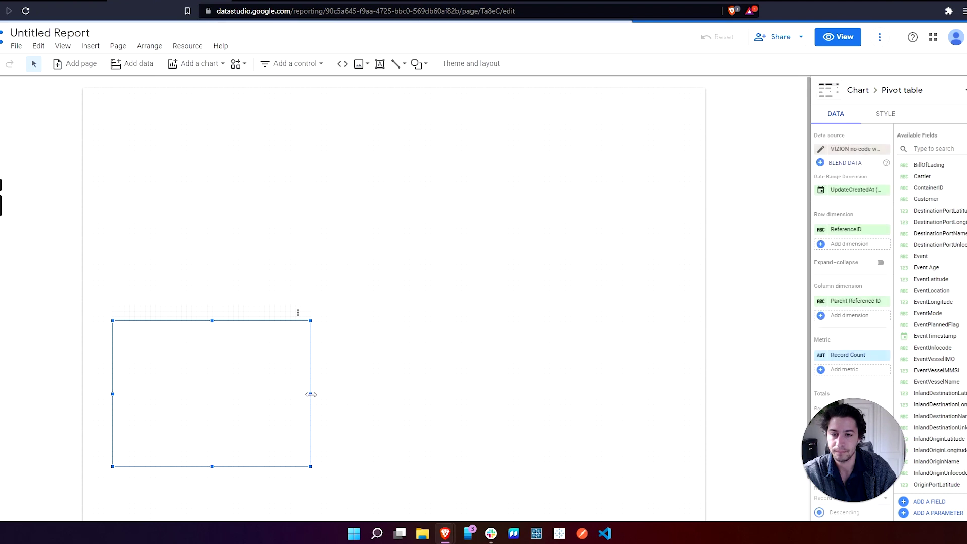
pyautogui.moveTo(310, 394); pyautogui.dragTo(681, 394)
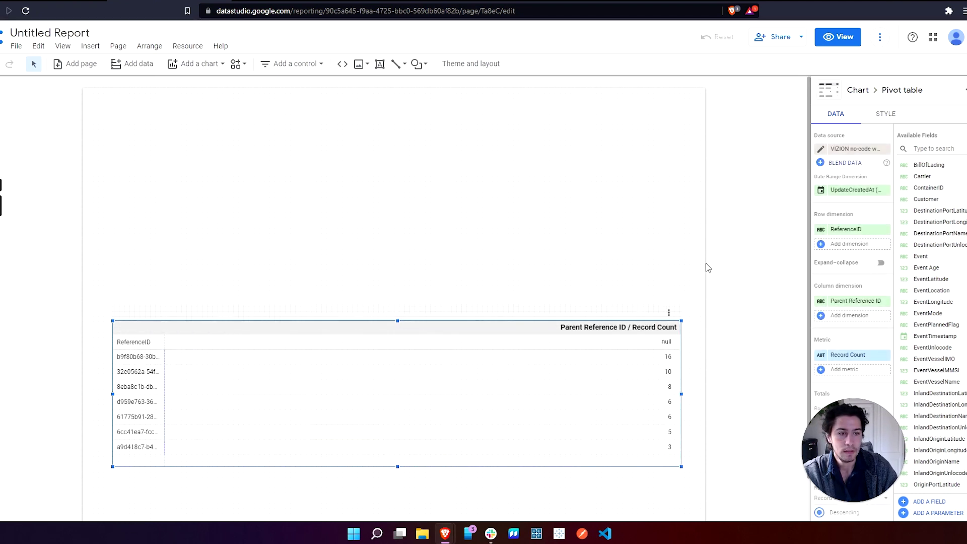
# - Remove the Parent Reference ID column dimension from the pivot table and replace the ReferenceID row dimension with Customer
pyautogui.moveTo(886, 305)
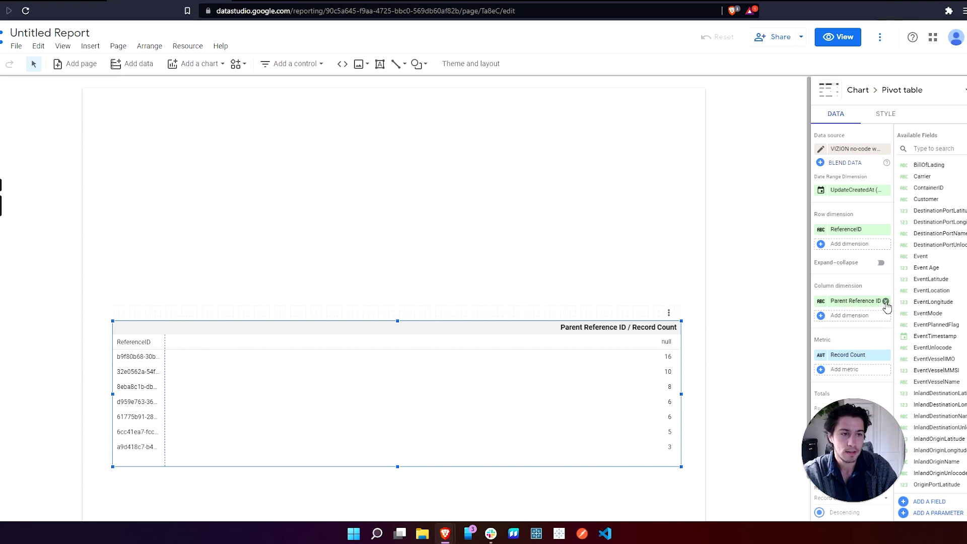
pyautogui.click(885, 302)
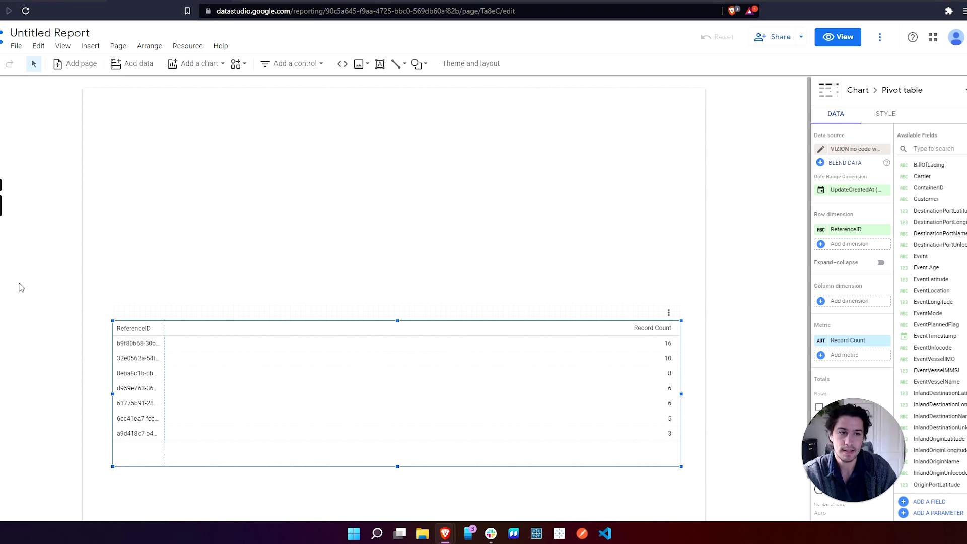
pyautogui.moveTo(931, 200); pyautogui.dragTo(859, 237)
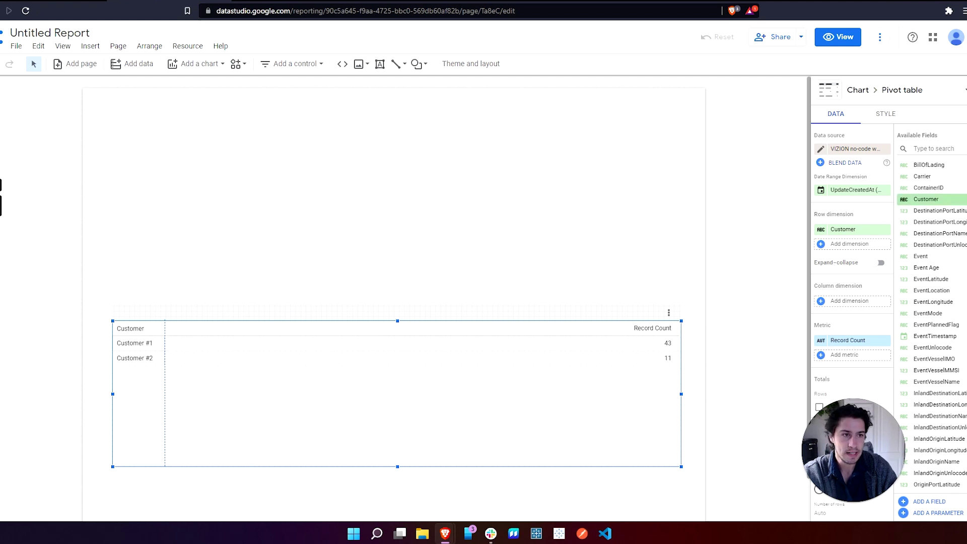
# - Add ContainerID, UpdateCreatedAt and EventPlannedFlag as row dimensions below Customer in the pivot table
pyautogui.moveTo(929, 190); pyautogui.dragTo(851, 250)
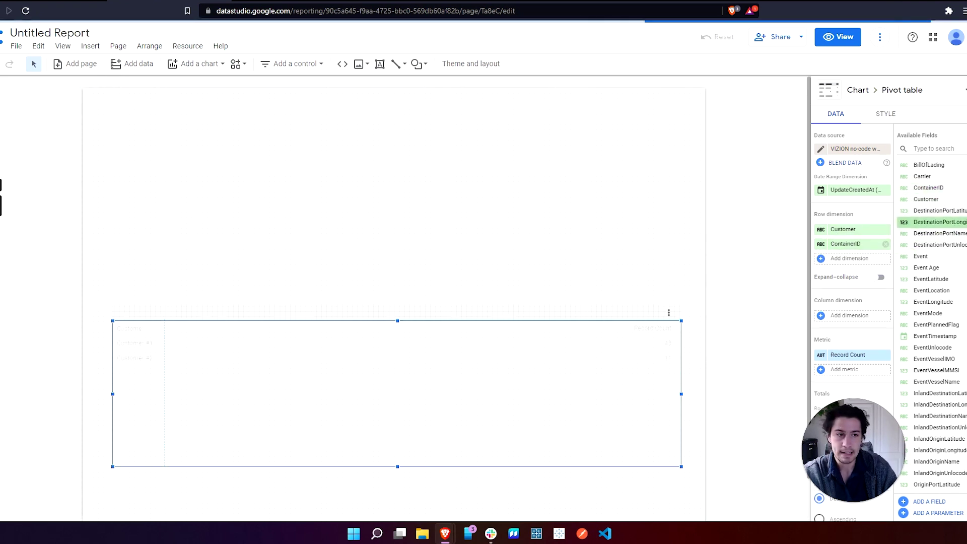
pyautogui.scroll(-2, 935, 312)
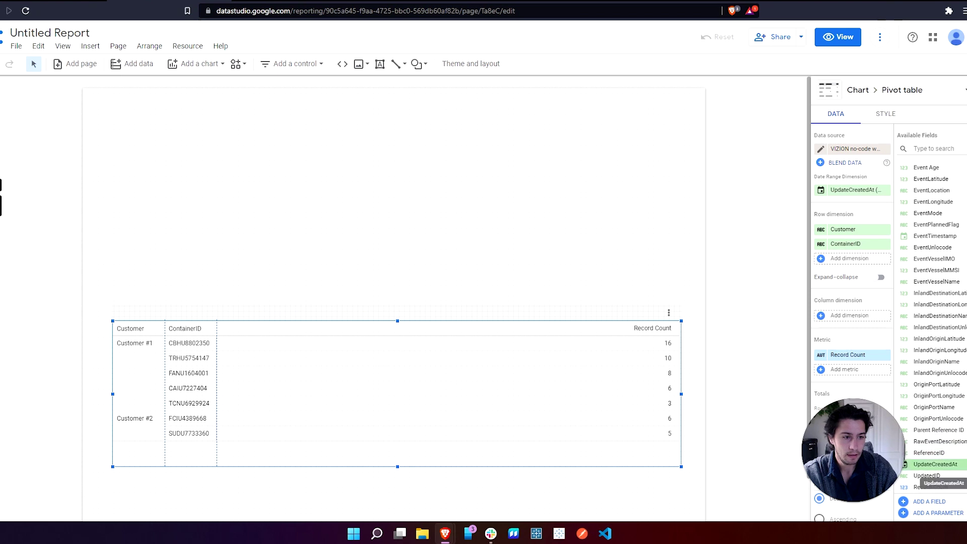
pyautogui.moveTo(932, 464); pyautogui.dragTo(876, 259)
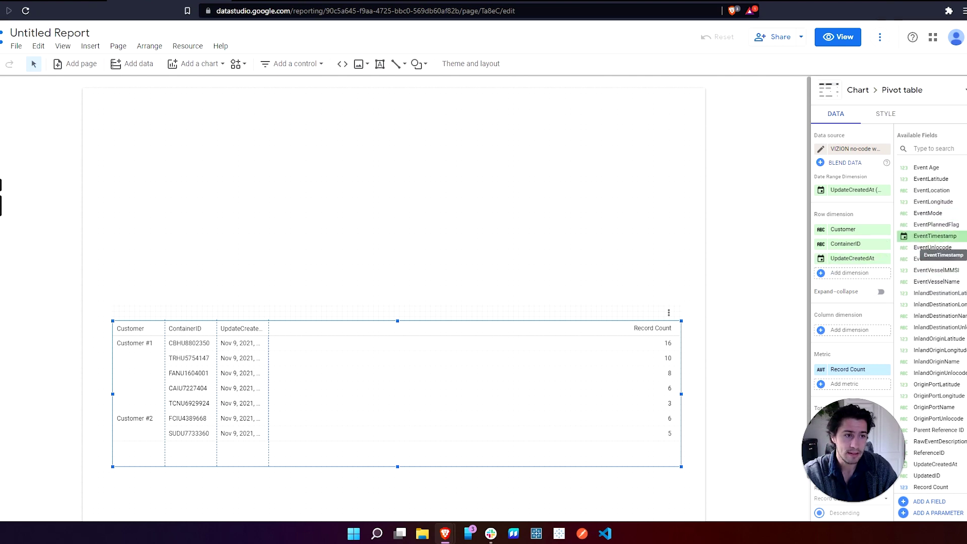
pyautogui.moveTo(935, 224); pyautogui.dragTo(875, 282)
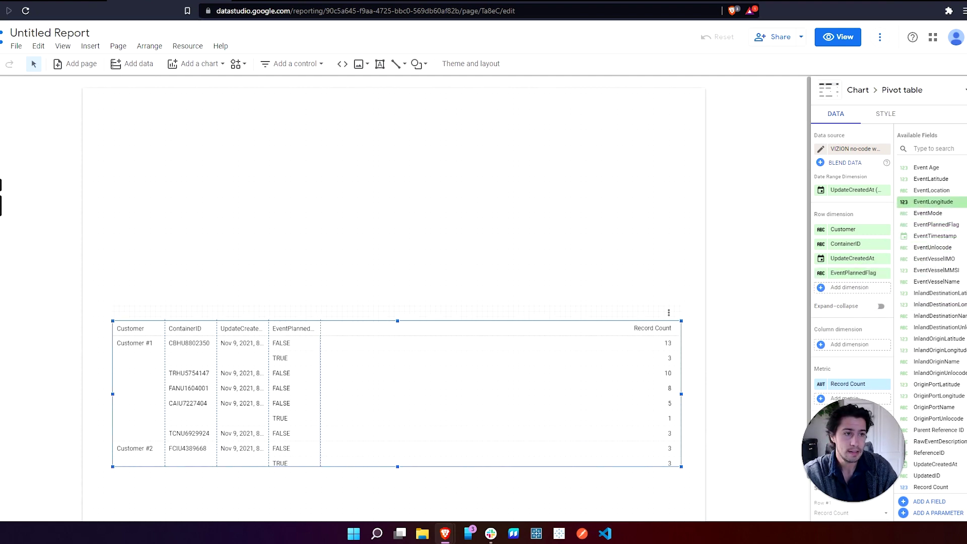
# - Add Event Age as a row dimension after EventPlannedFlag and open the details of the pivot table's data set error
pyautogui.moveTo(929, 171); pyautogui.dragTo(853, 288)
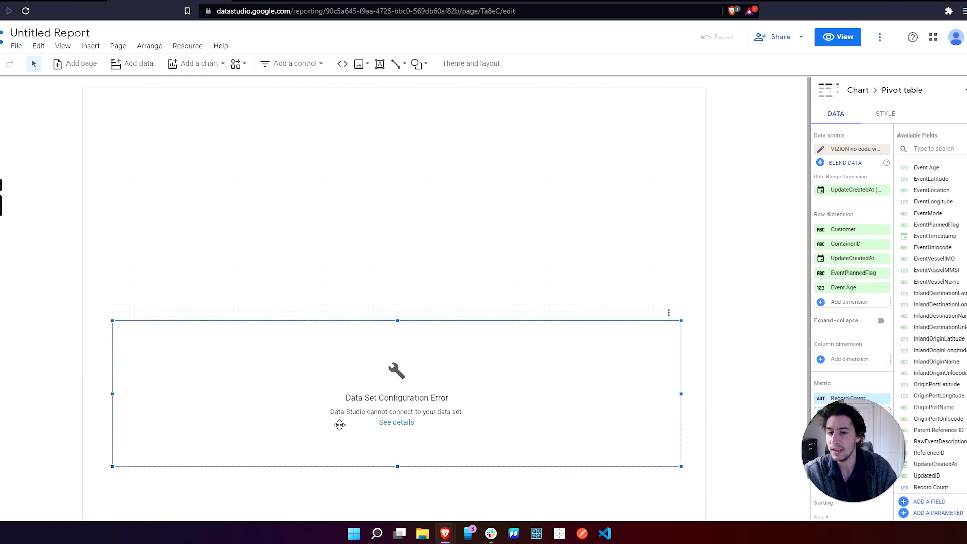
pyautogui.click(397, 422)
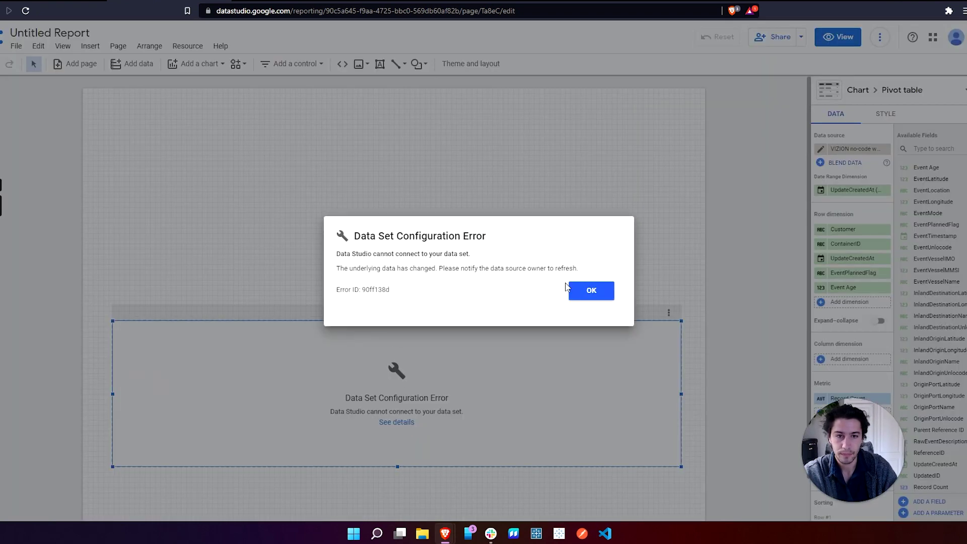
# - Dismiss the data set error message and refresh the report's data
pyautogui.click(592, 293)
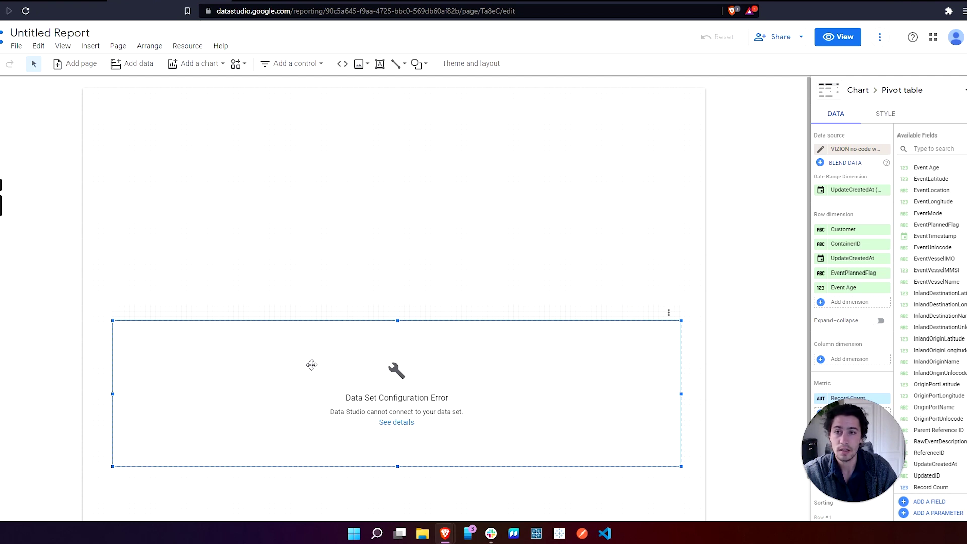
pyautogui.click(185, 47)
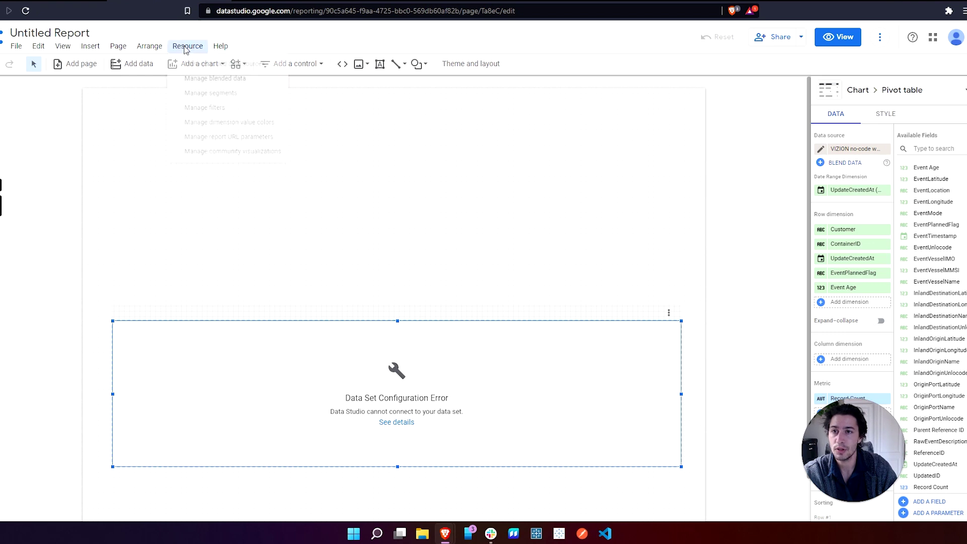
pyautogui.click(63, 46)
pyautogui.click(63, 47)
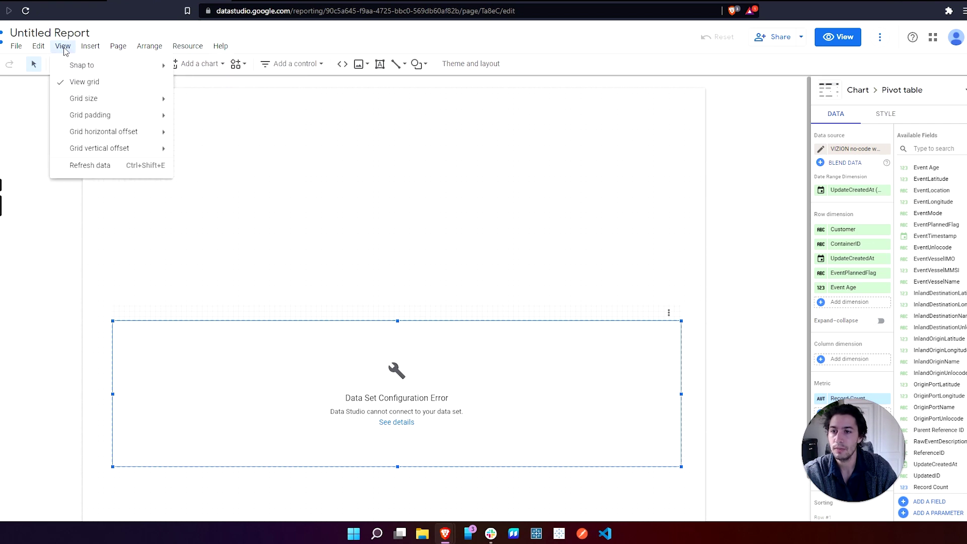
pyautogui.click(134, 169)
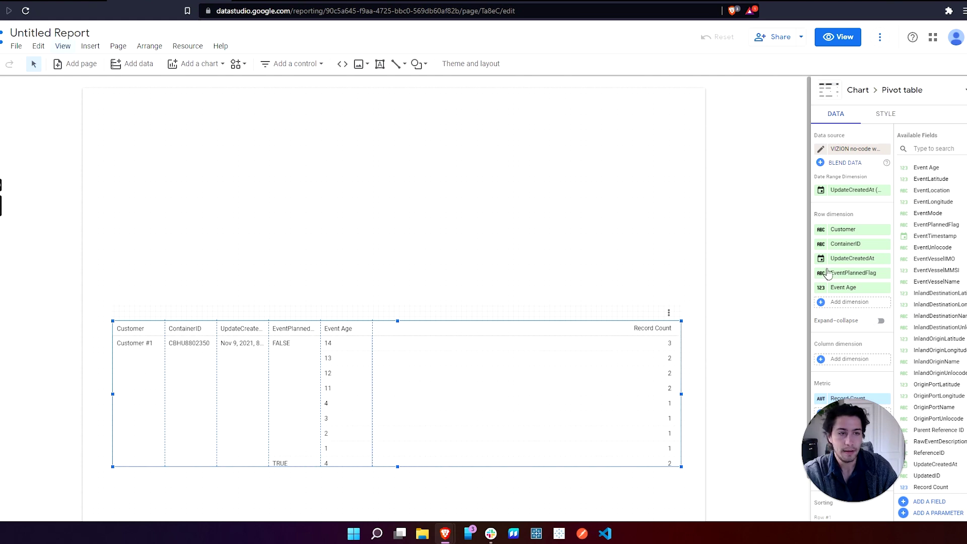
# - Add EventTimestamp, Event and EventLocation as row dimensions after Event Age in the pivot table
pyautogui.scroll(-1, 846, 276)
pyautogui.scroll(-1, 846, 276)
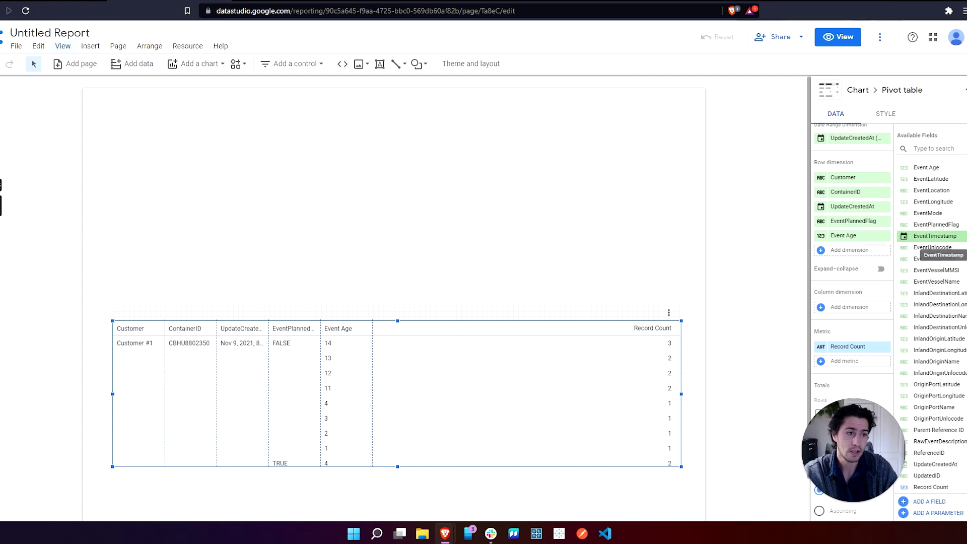
pyautogui.moveTo(934, 235); pyautogui.dragTo(893, 252)
pyautogui.moveTo(872, 258); pyautogui.dragTo(869, 257)
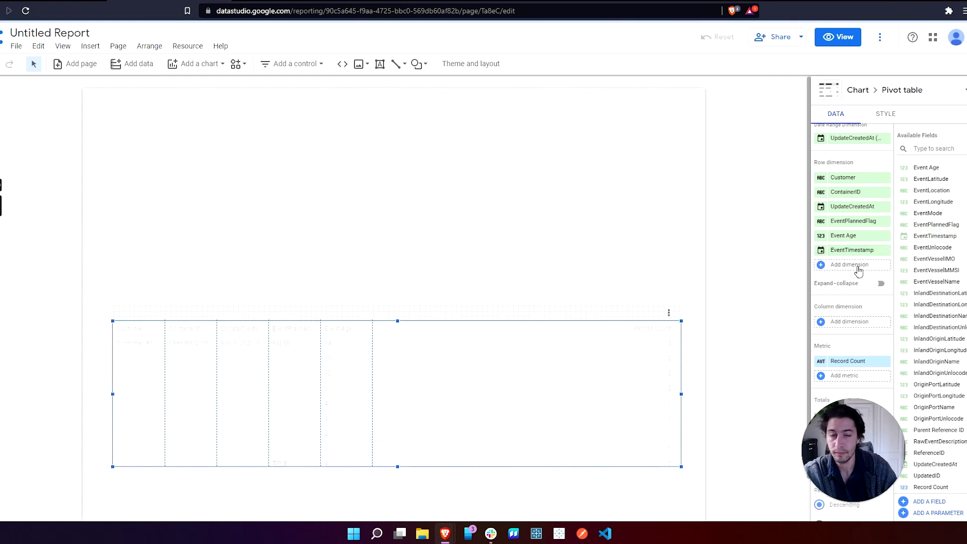
pyautogui.scroll(1, 931, 210)
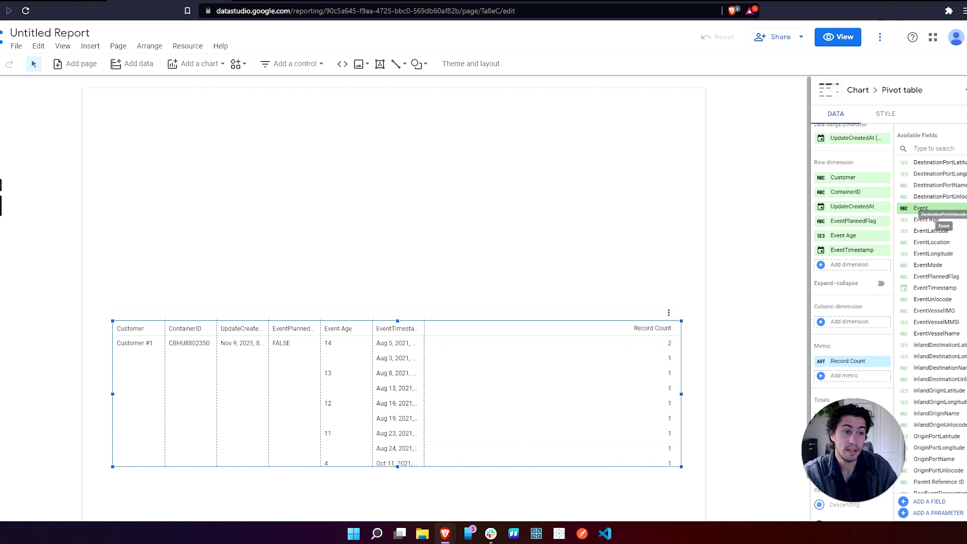
pyautogui.moveTo(920, 207); pyautogui.dragTo(858, 270)
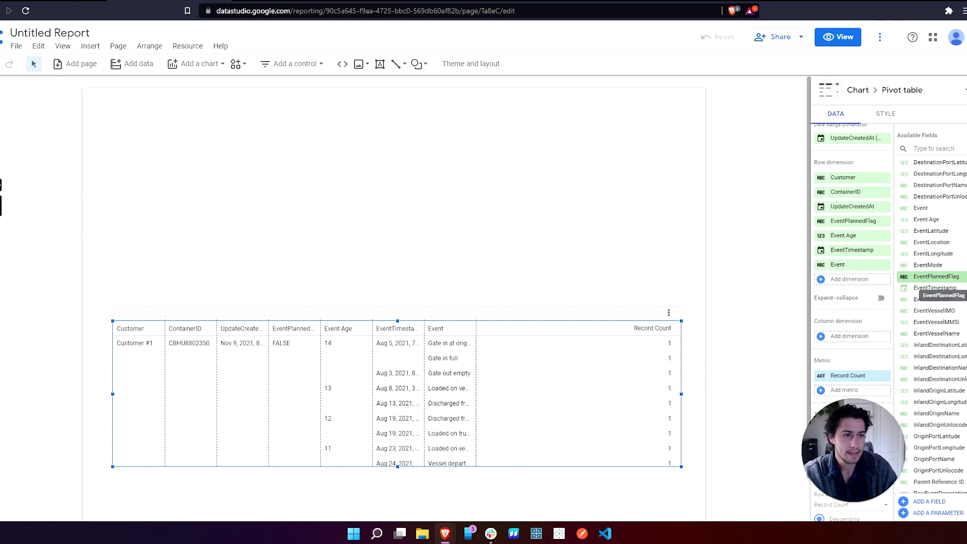
pyautogui.moveTo(931, 243); pyautogui.dragTo(856, 279)
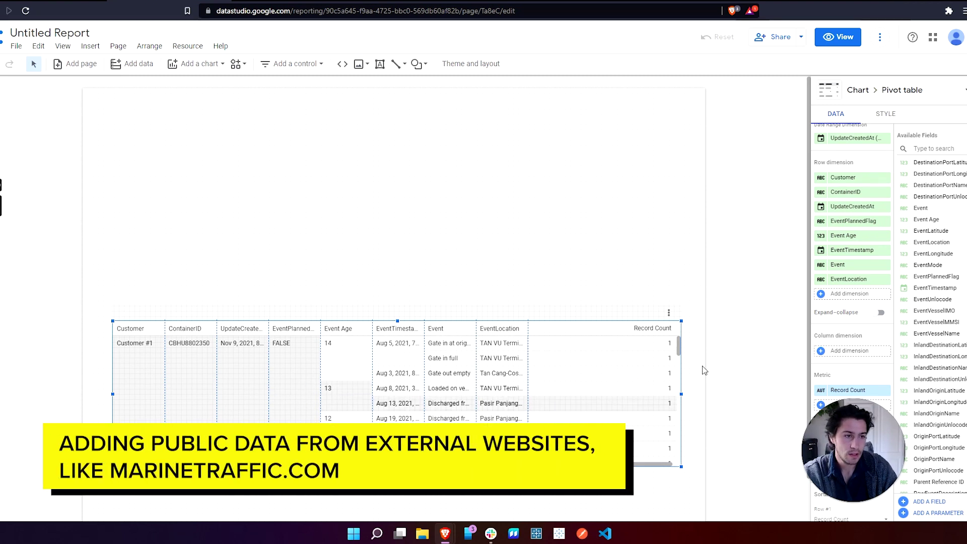
# - Try EventVesselIMO as a row dimension, examine its values in the pivot table, and remove the dimension again
pyautogui.moveTo(935, 310); pyautogui.dragTo(859, 294)
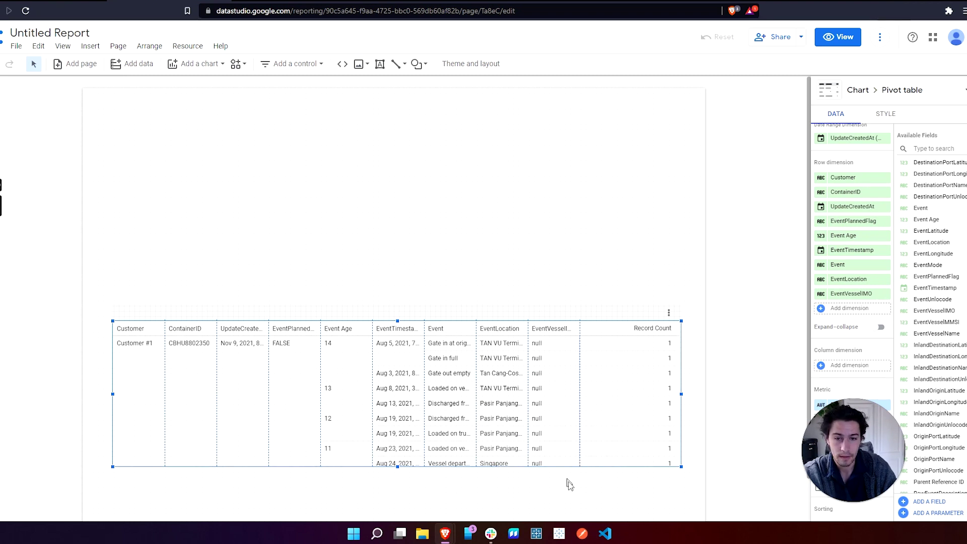
pyautogui.scroll(-10, 552, 453)
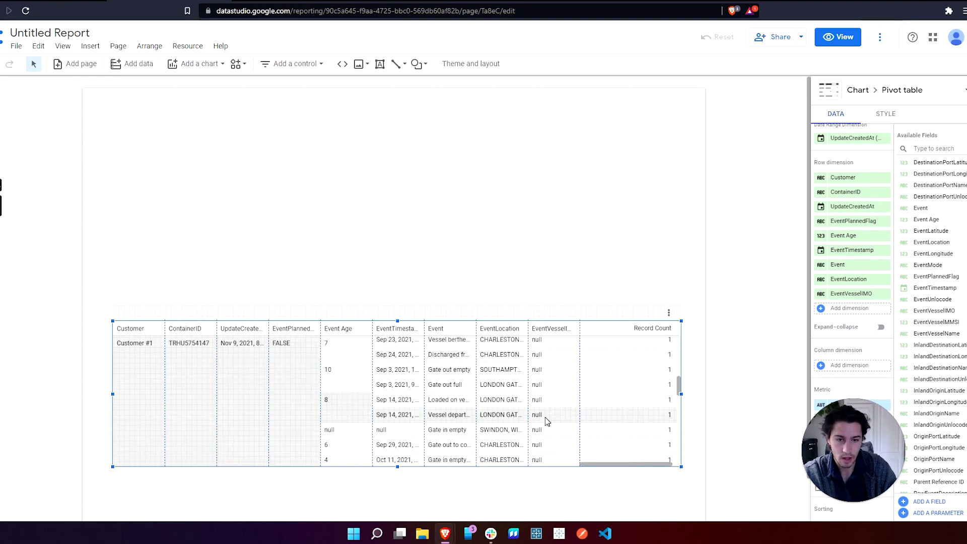
pyautogui.scroll(-5, 547, 421)
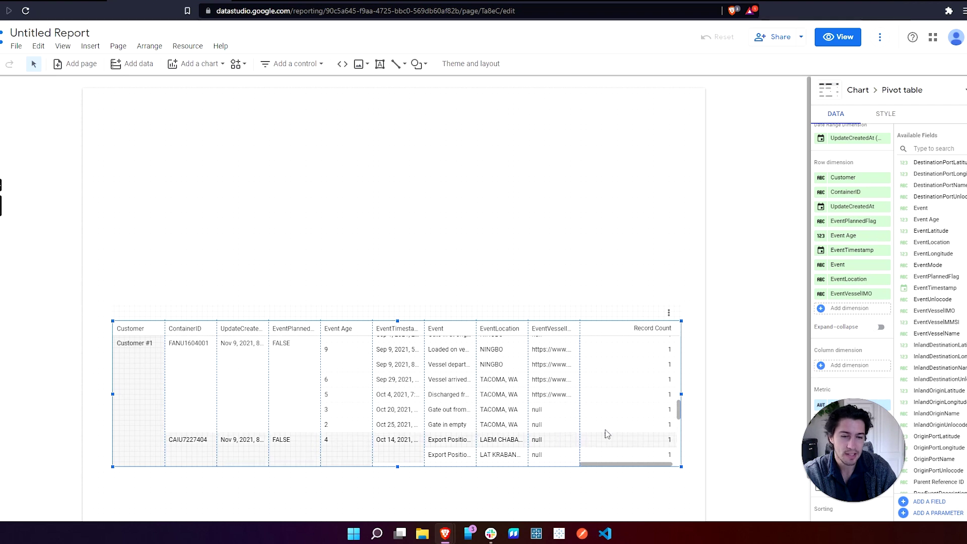
pyautogui.click(885, 294)
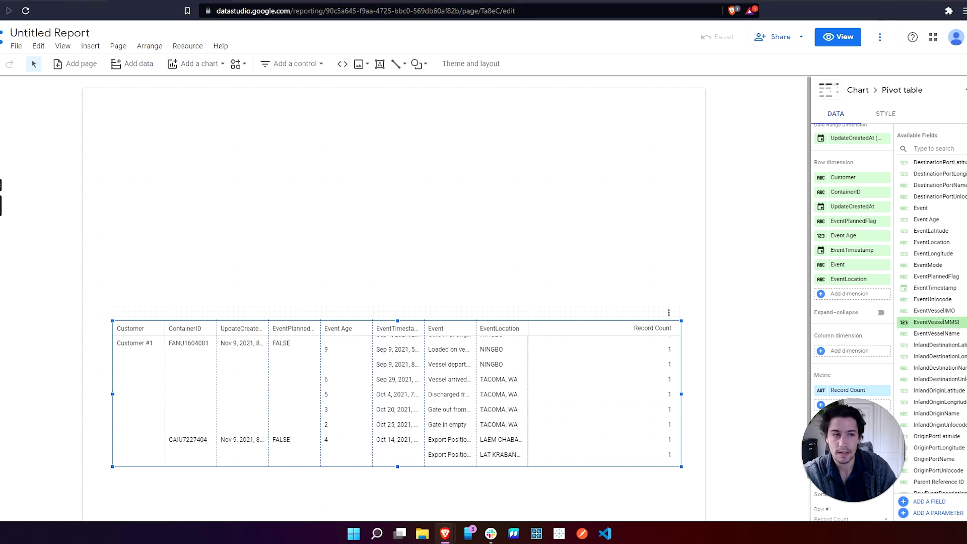
# - Create a new calculated field as a row dimension below EventLocation and name it MT Link
pyautogui.click(839, 296)
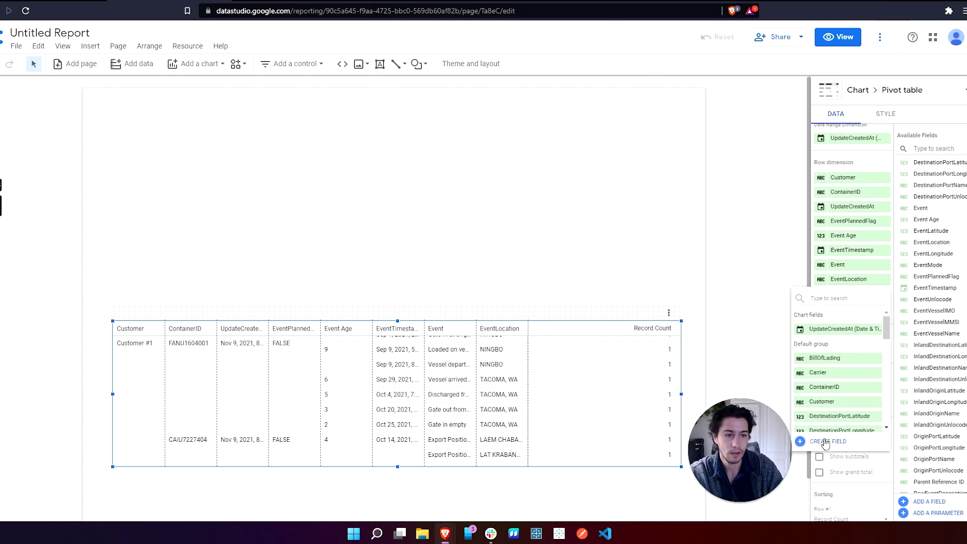
pyautogui.click(825, 442)
pyautogui.moveTo(736, 438); pyautogui.dragTo(629, 448)
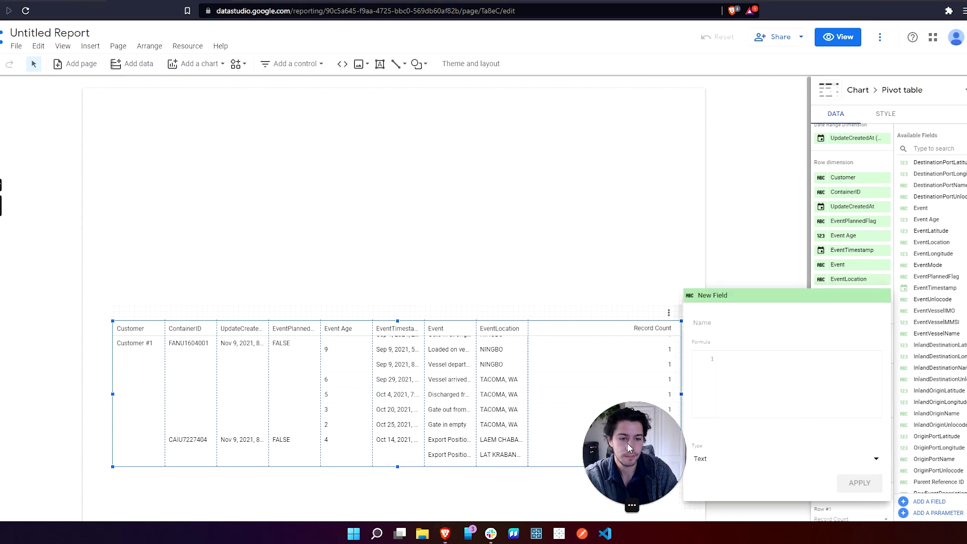
pyautogui.click(737, 322)
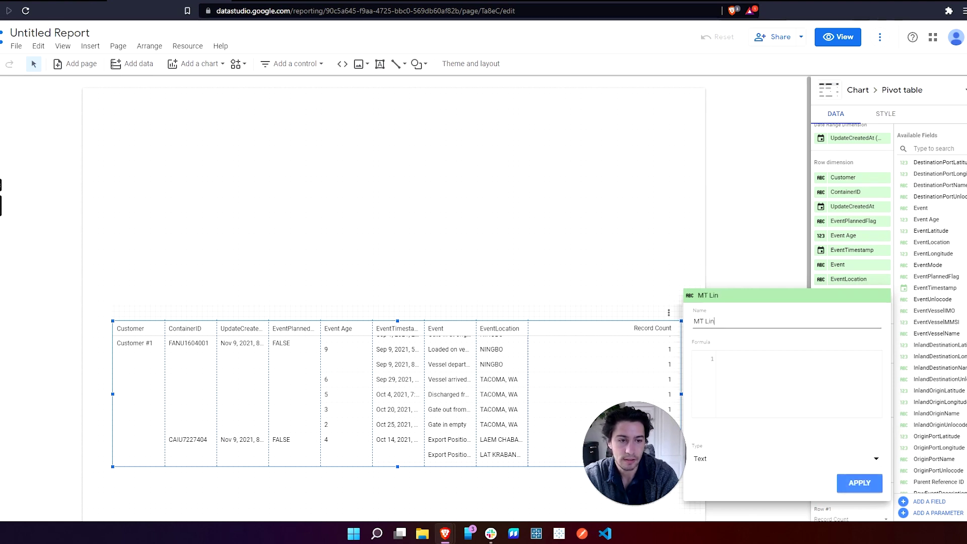
# - Begin the MT Link formula with CASE and the condition WHEN EventVesselIMO IS NOT NULL on its own line
pyautogui.click(719, 359)
pyautogui.write('CASE')
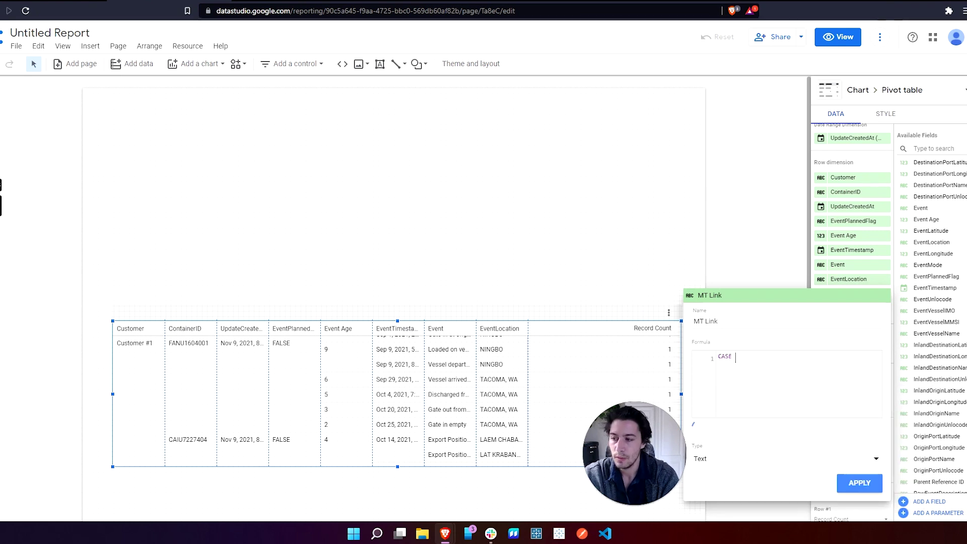
pyautogui.press('Return')
pyautogui.press('Tab')
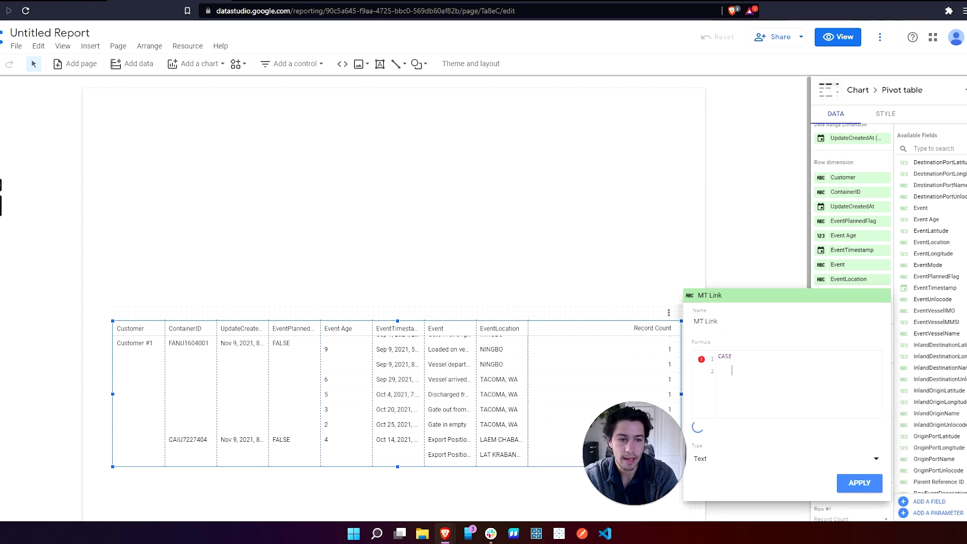
pyautogui.write('WHEN E')
pyautogui.write('VENTVESE')
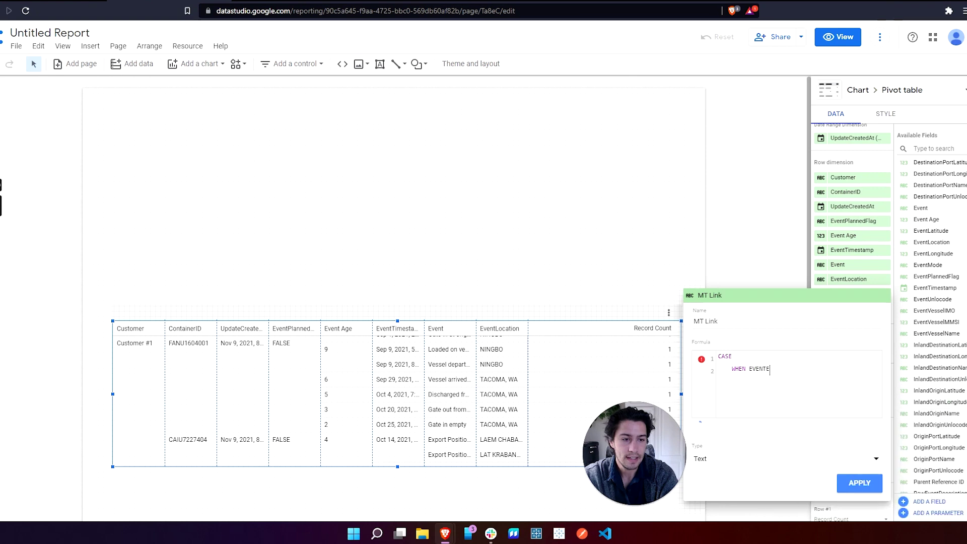
pyautogui.press('BackSpace')
pyautogui.press('BackSpace')
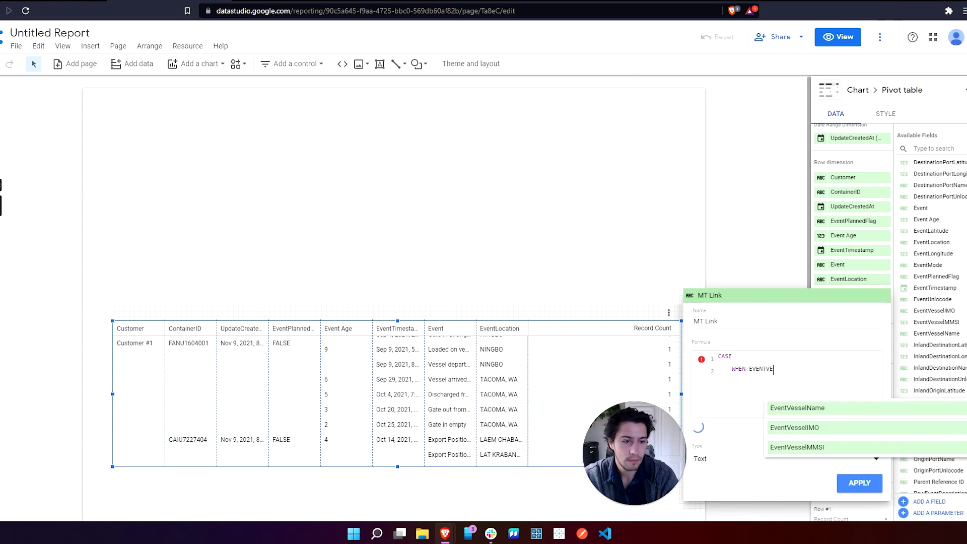
pyautogui.press('Down')
pyautogui.press('Return')
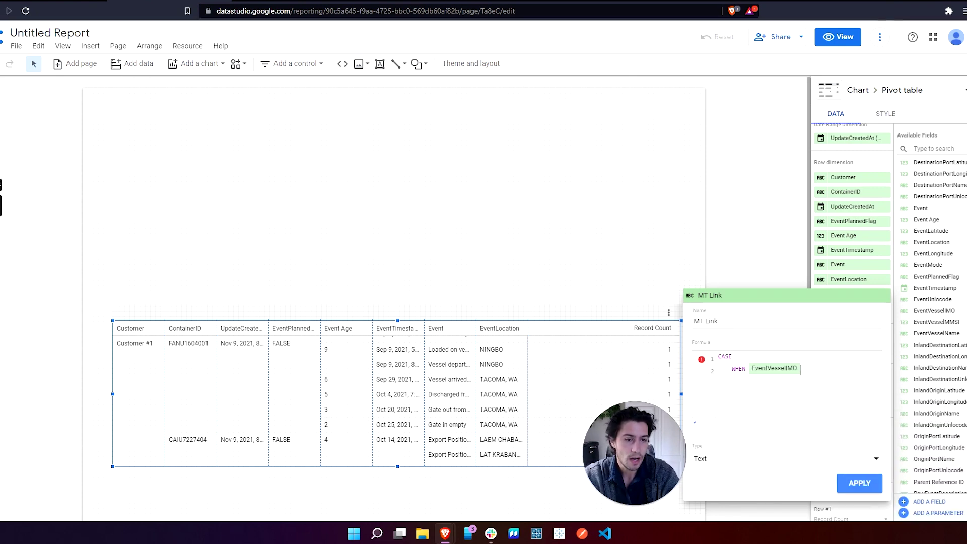
pyautogui.write('ISN')
pyautogui.press('BackSpace')
pyautogui.write('NOT NULL')
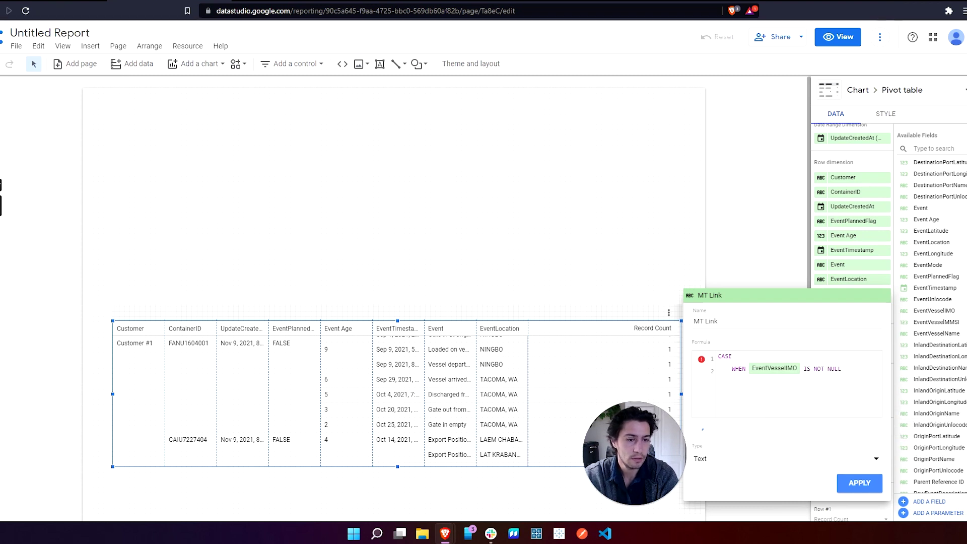
# - Complete the MT Link formula with THEN EventVesselIMO, ELSE "" and END on separate lines
pyautogui.press('Return')
pyautogui.write('THEN ')
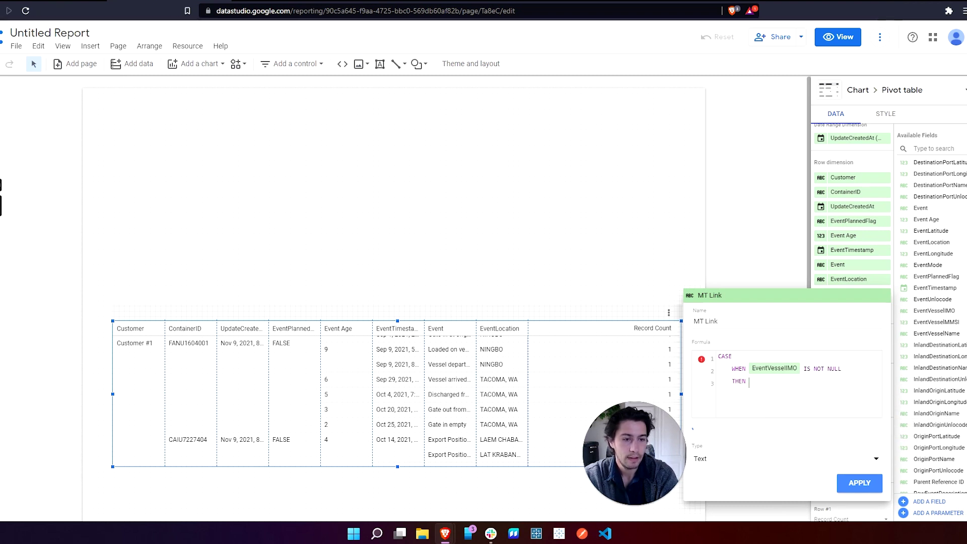
pyautogui.write('EventVES')
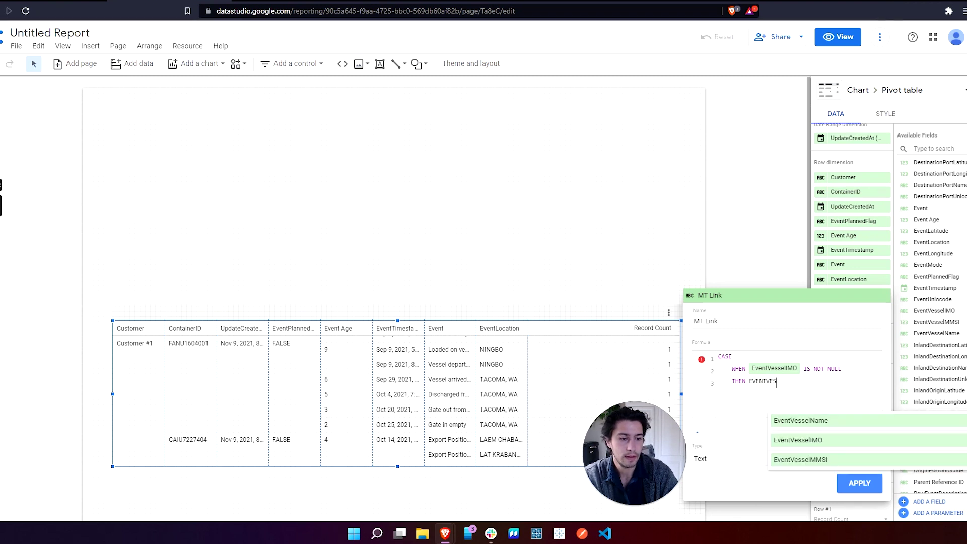
pyautogui.press('Down')
pyautogui.press('Return')
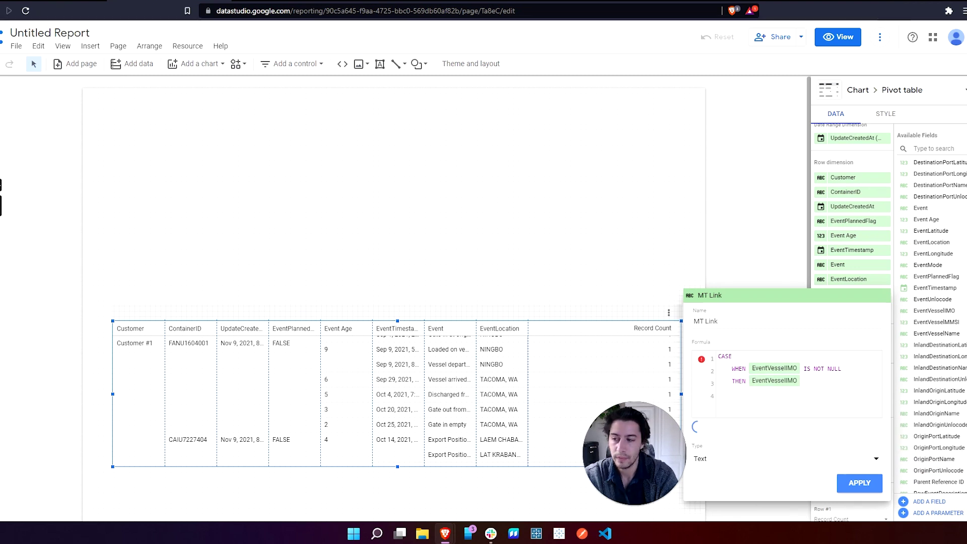
pyautogui.write('ELSE ""')
pyautogui.press('Return')
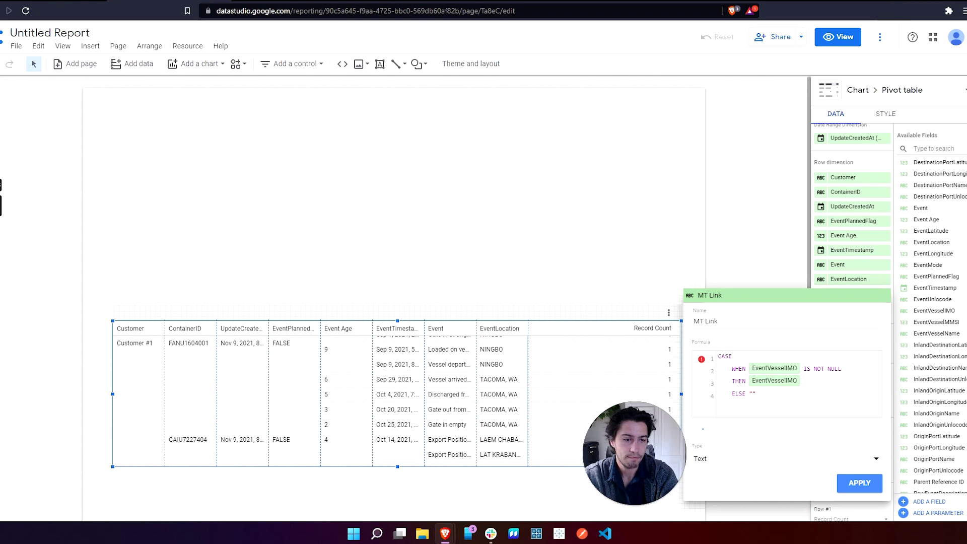
pyautogui.write('END')
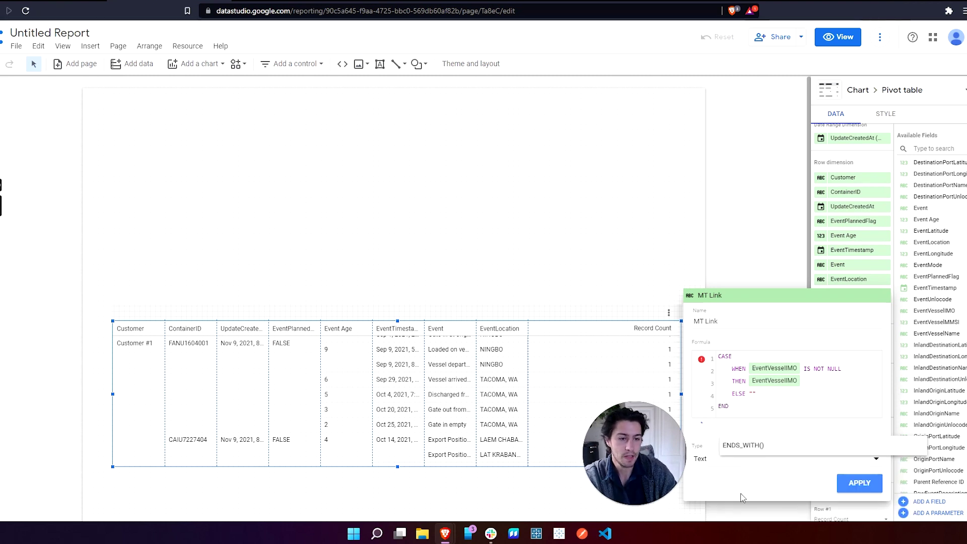
# - Set the MT Link field's type to URL, apply the field and close its editor
pyautogui.click(713, 459)
pyautogui.moveTo(726, 500)
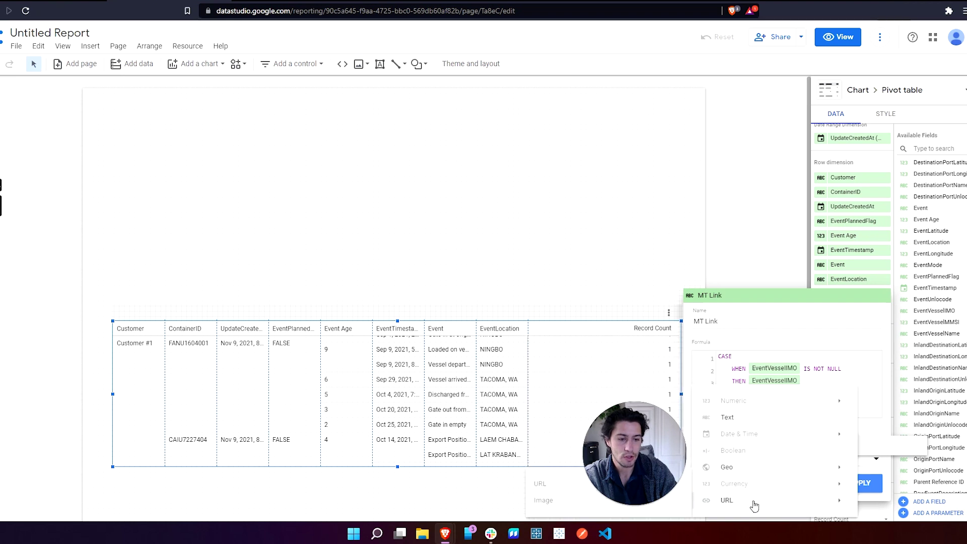
pyautogui.click(548, 488)
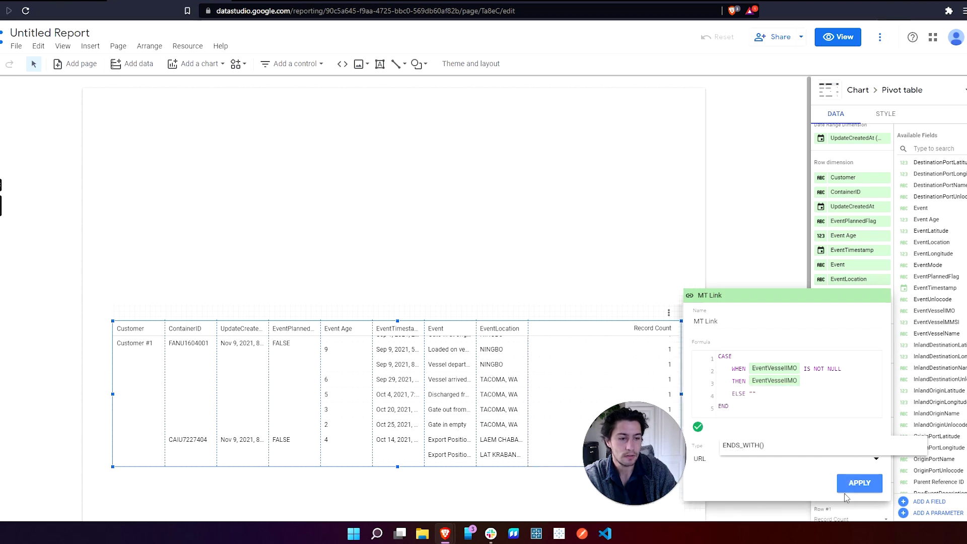
pyautogui.click(862, 483)
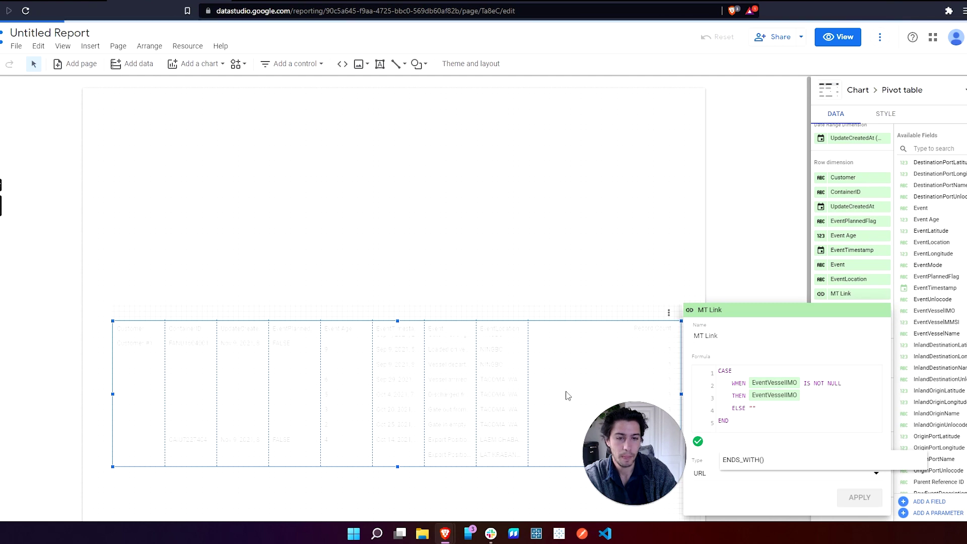
pyautogui.click(550, 408)
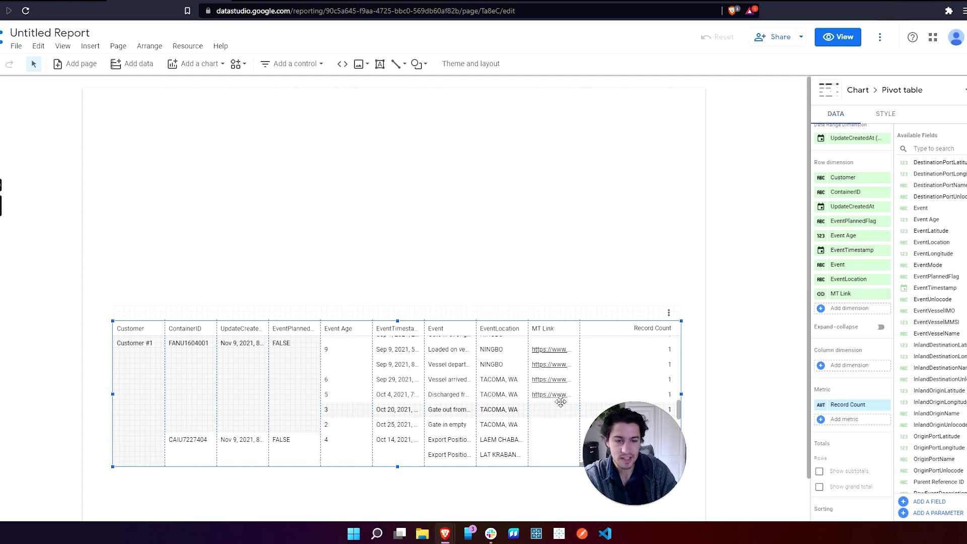
# - Open one of the MT Link URLs for container FANU1604001, view the MarineTraffic vessel page and return to the report
pyautogui.scroll(3, 562, 453)
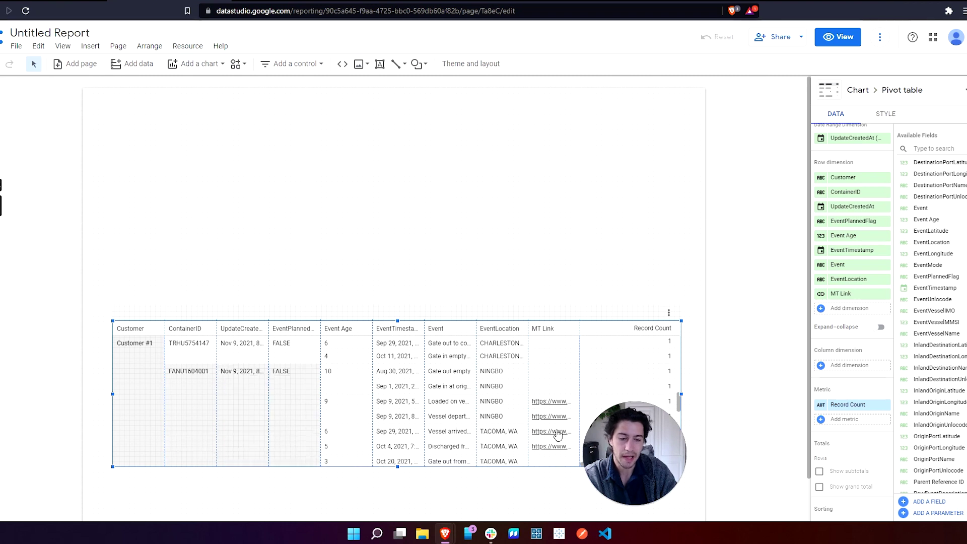
pyautogui.click(561, 402)
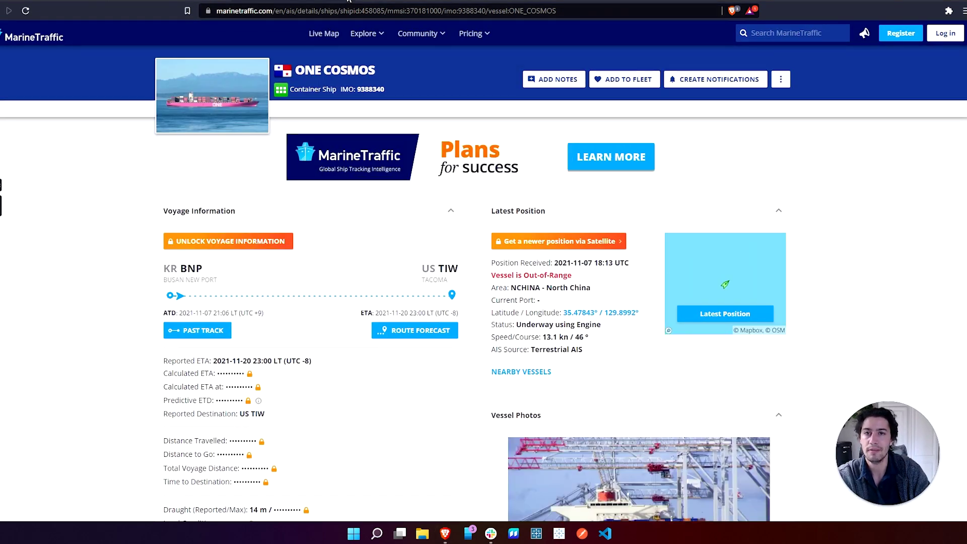
pyautogui.hotkey('ctrl', 'w')
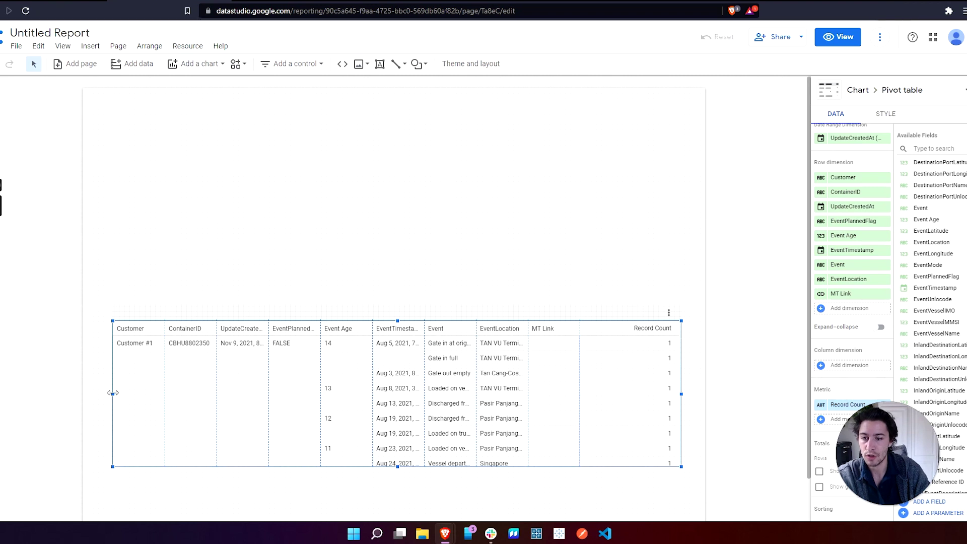
# - Widen the pivot table on both sides to span the full page width and look through its event rows
pyautogui.moveTo(112, 394); pyautogui.dragTo(83, 393)
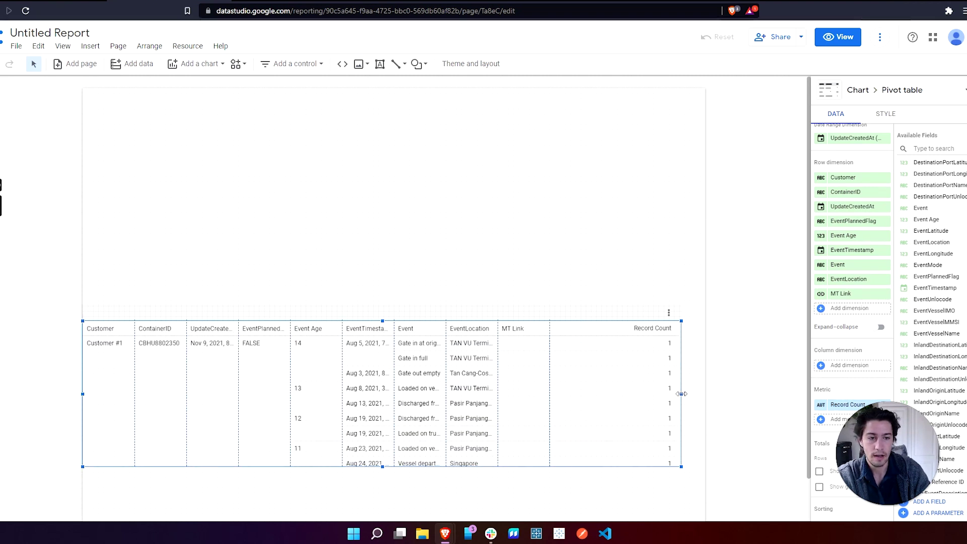
pyautogui.moveTo(682, 394); pyautogui.dragTo(705, 393)
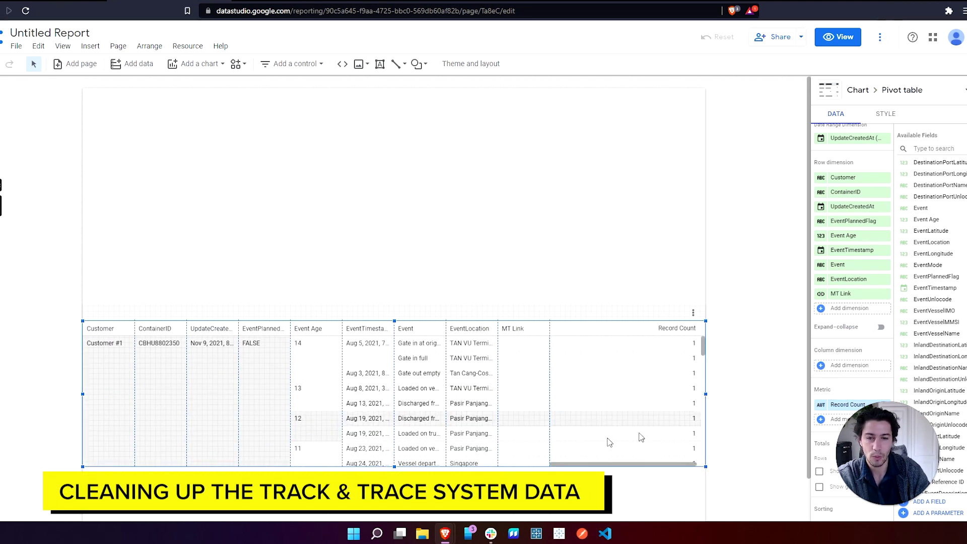
pyautogui.scroll(-8, 360, 379)
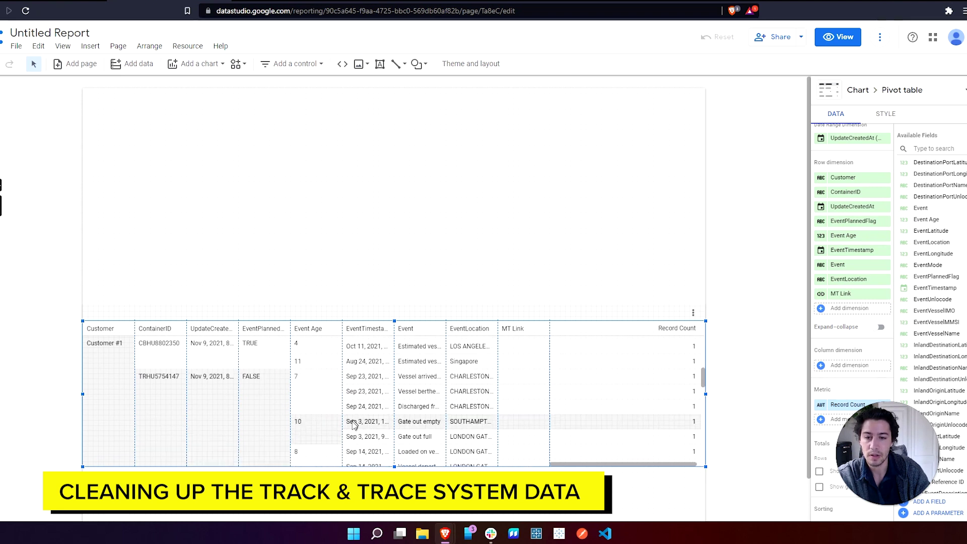
pyautogui.scroll(5, 330, 427)
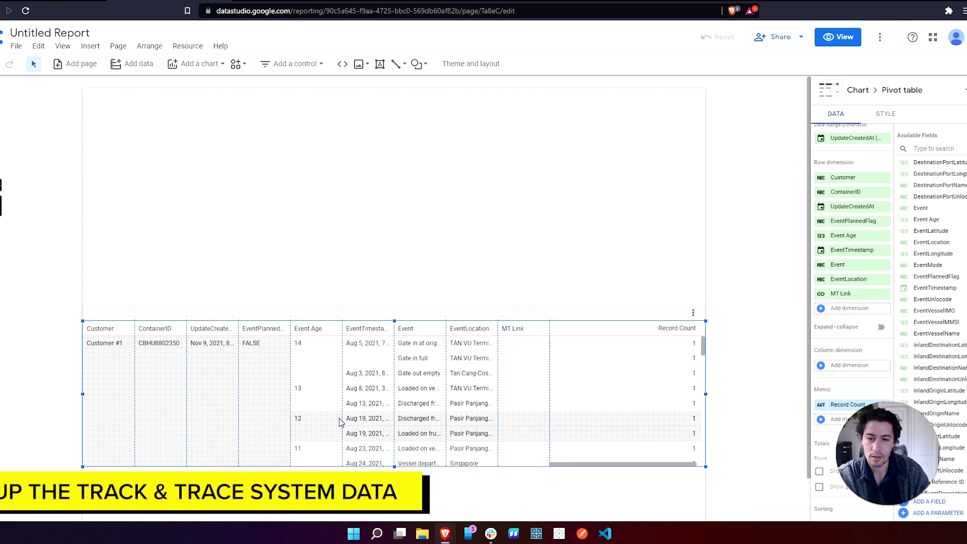
pyautogui.scroll(-3, 328, 423)
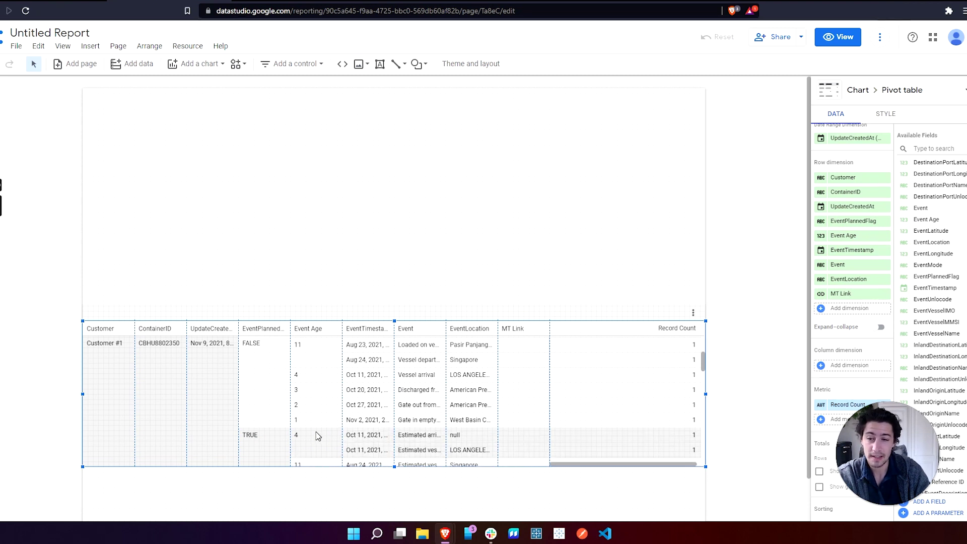
pyautogui.scroll(-2, 318, 436)
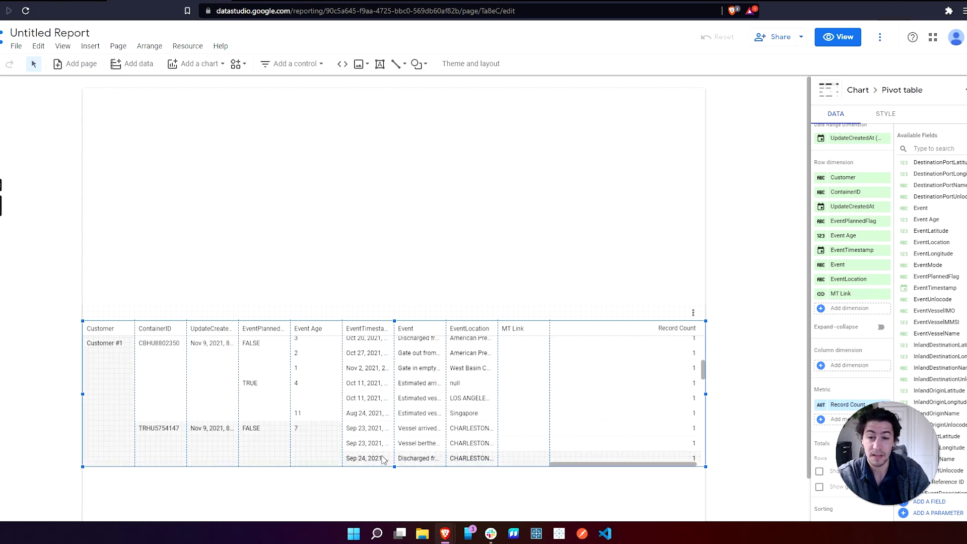
pyautogui.scroll(5, 373, 453)
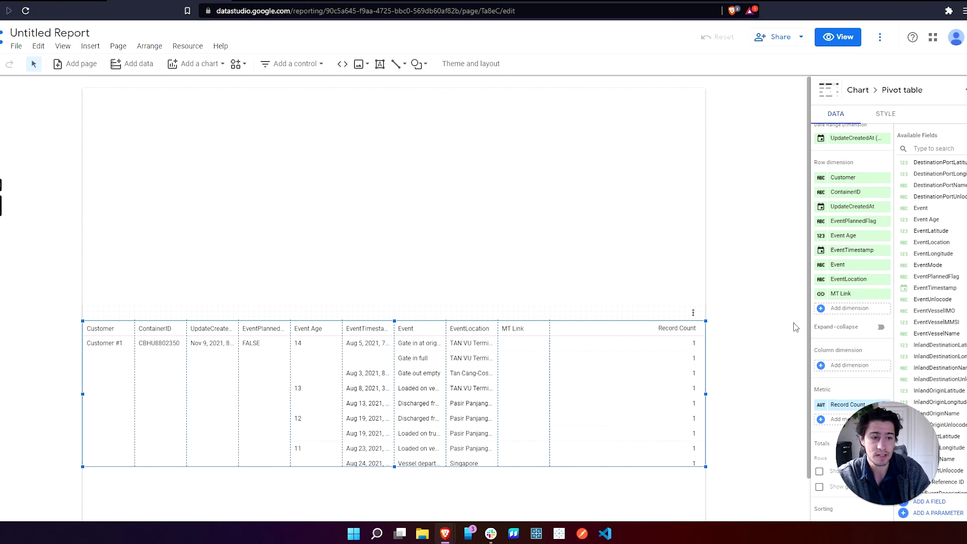
# - Sort the pivot table's first row level by Customer in ascending order
pyautogui.scroll(-4, 823, 341)
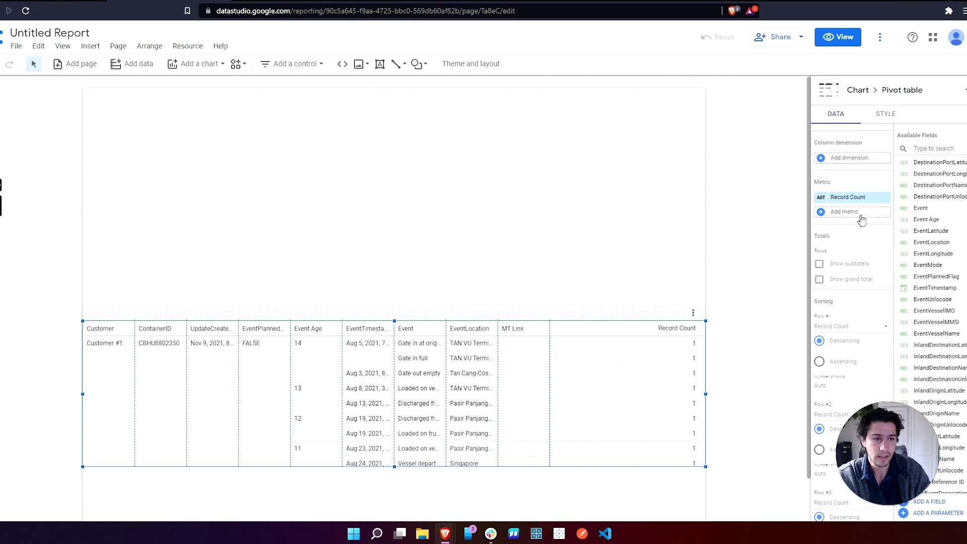
pyautogui.scroll(-2, 863, 227)
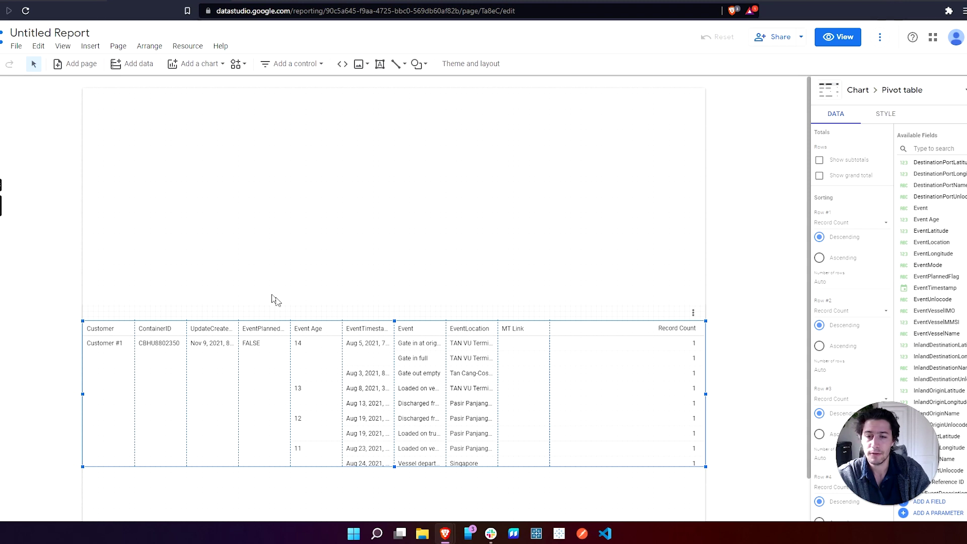
pyautogui.click(858, 224)
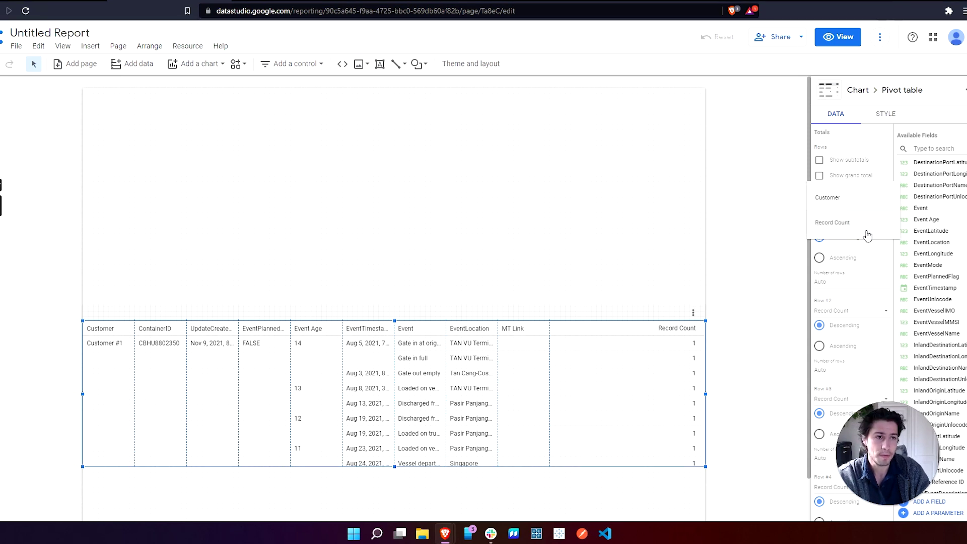
pyautogui.click(856, 200)
pyautogui.click(836, 259)
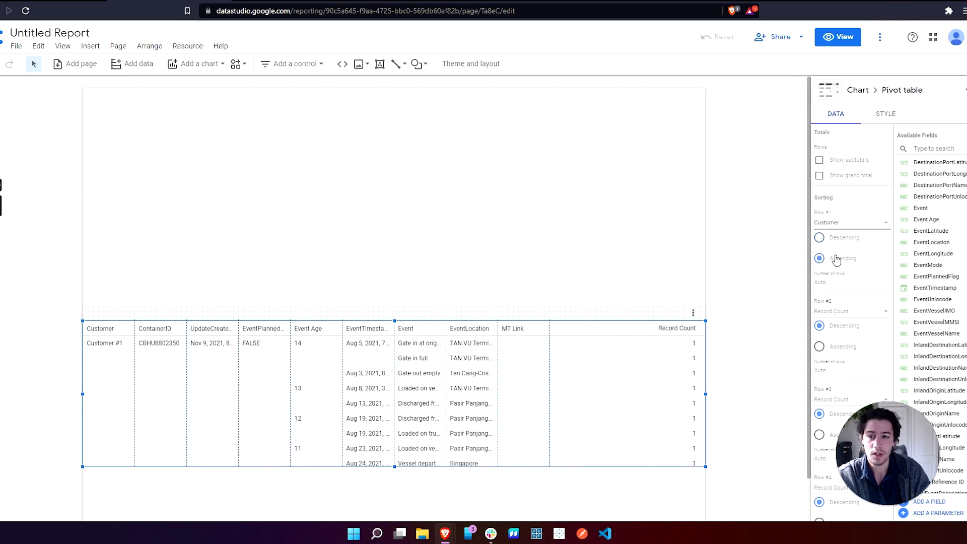
# - Sort the pivot table's second row level by ContainerID in ascending order
pyautogui.scroll(-1, 866, 259)
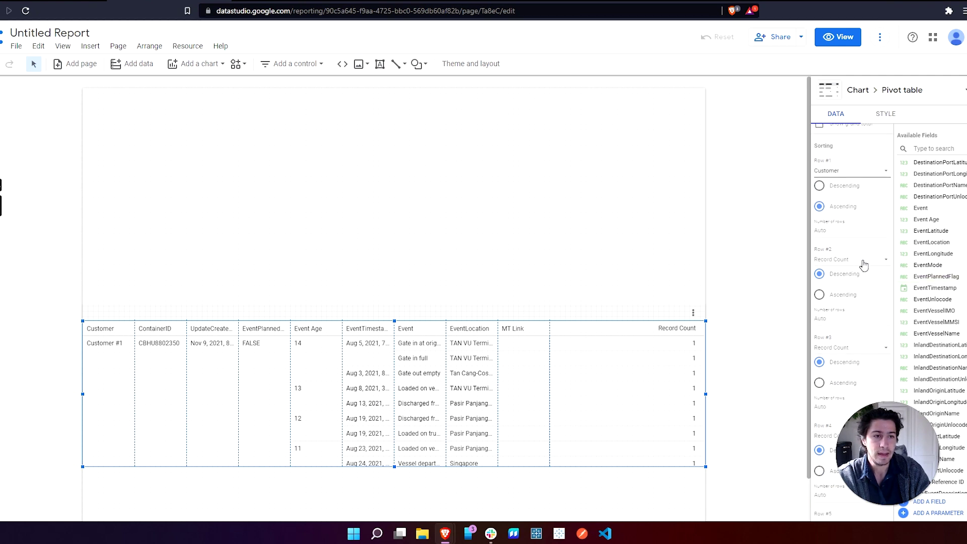
pyautogui.click(865, 262)
pyautogui.click(859, 241)
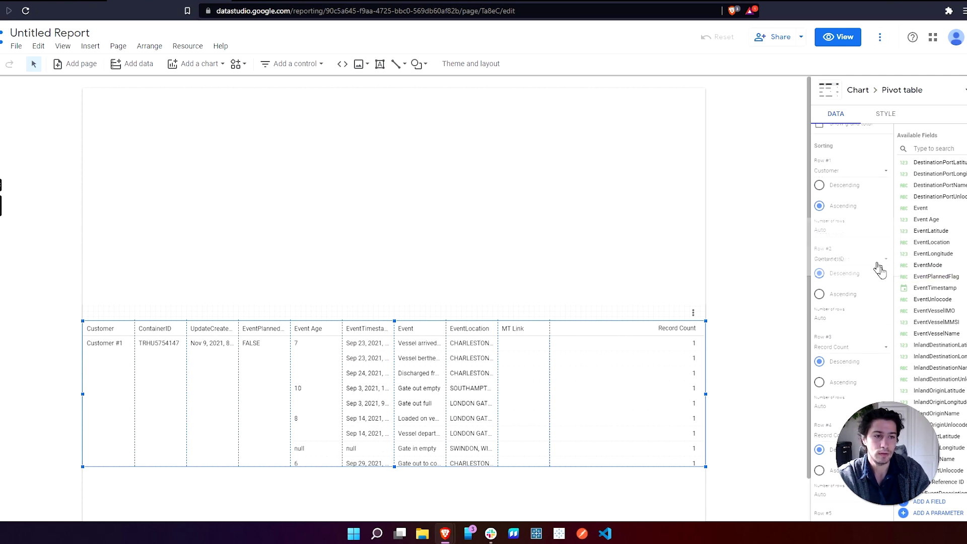
pyautogui.click(840, 298)
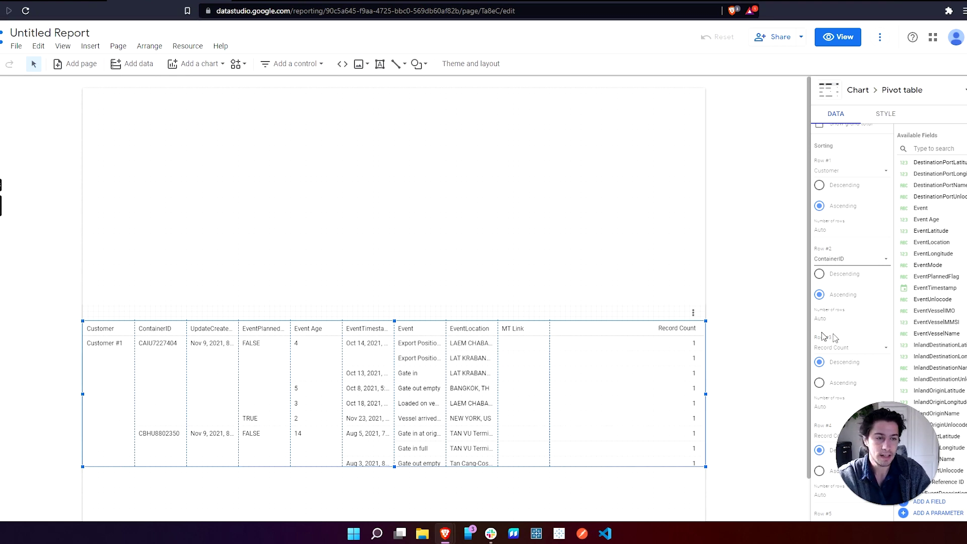
# - Sort the third row level by UpdateCreatedAt in descending order and limit it to 1 row
pyautogui.scroll(-2, 846, 332)
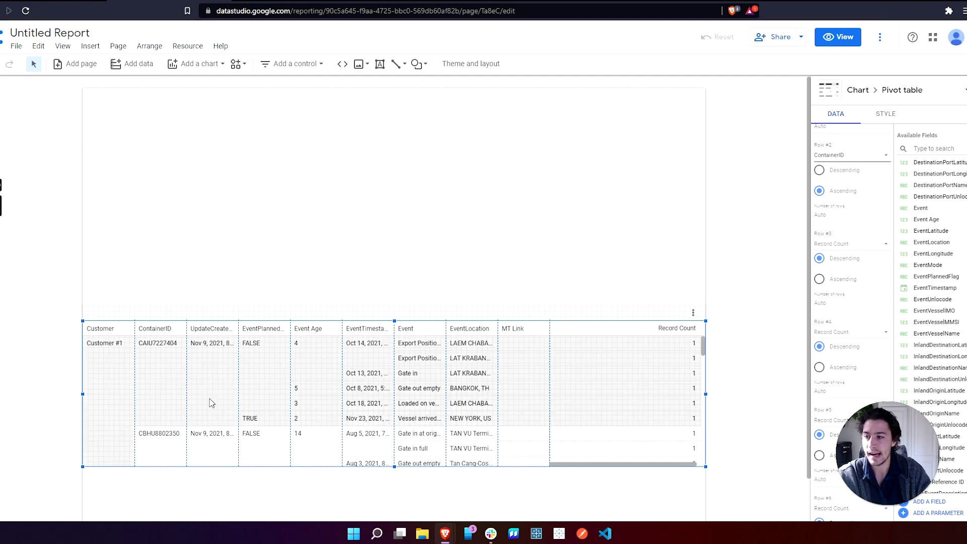
pyautogui.click(855, 249)
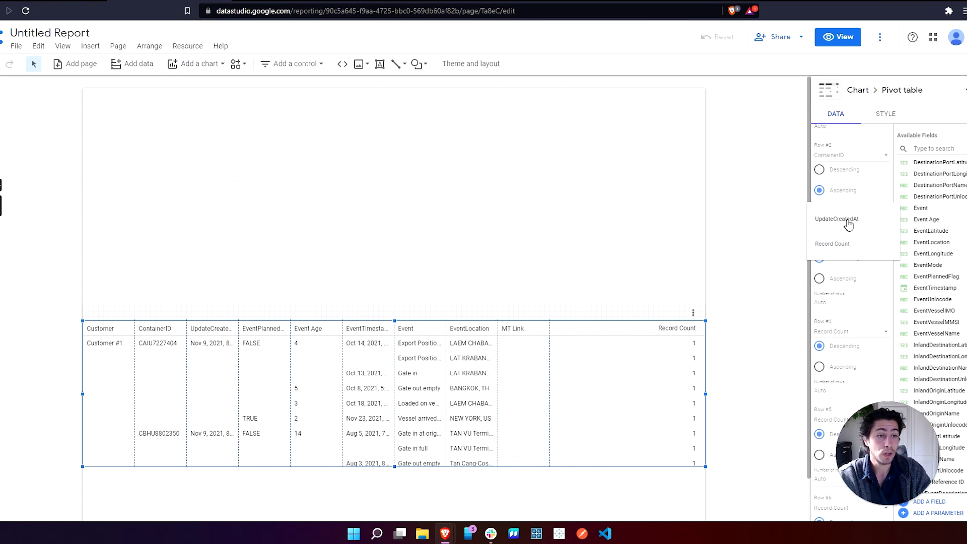
pyautogui.click(841, 219)
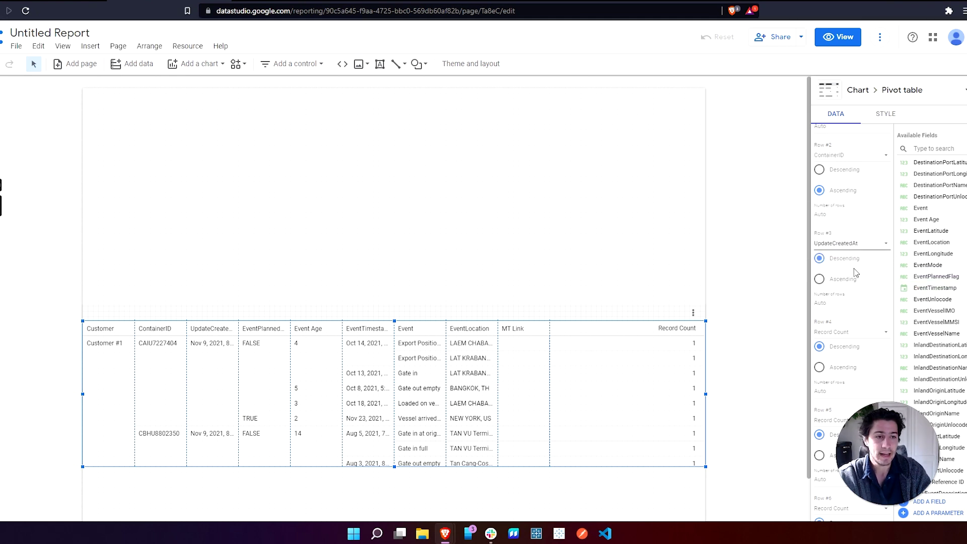
pyautogui.click(851, 303)
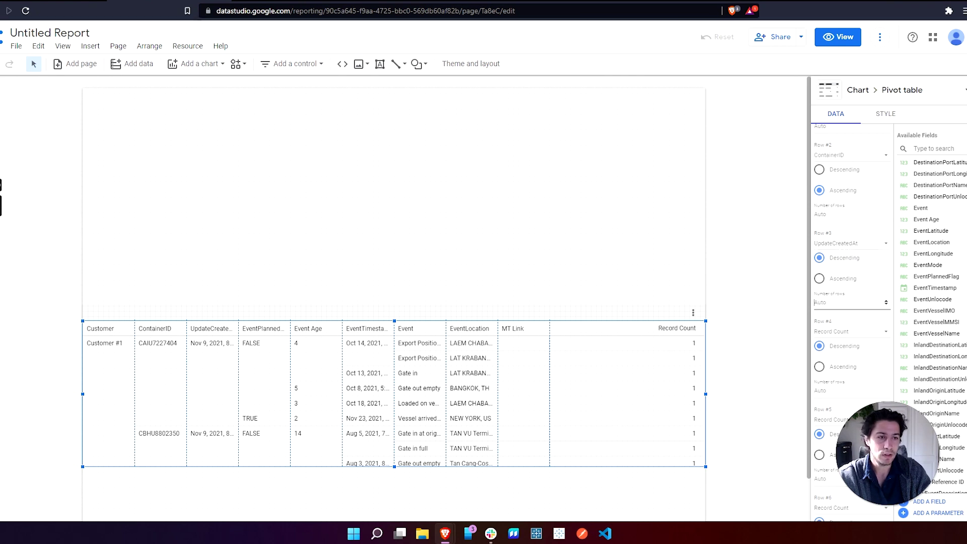
pyautogui.write('1')
pyautogui.click(794, 308)
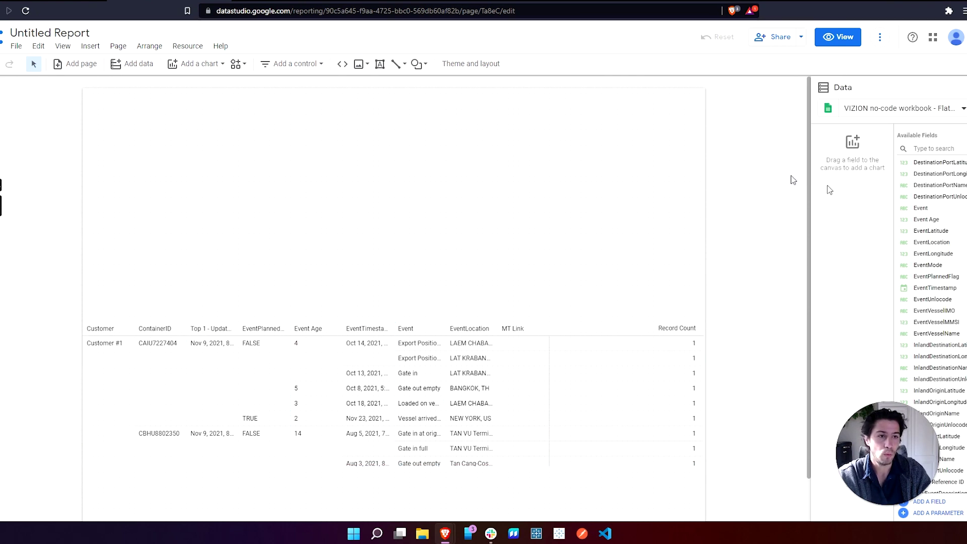
# - Sort the pivot table's fourth row level by EventPlannedFlag in descending order and limit it to 2 rows
pyautogui.scroll(-5, 851, 302)
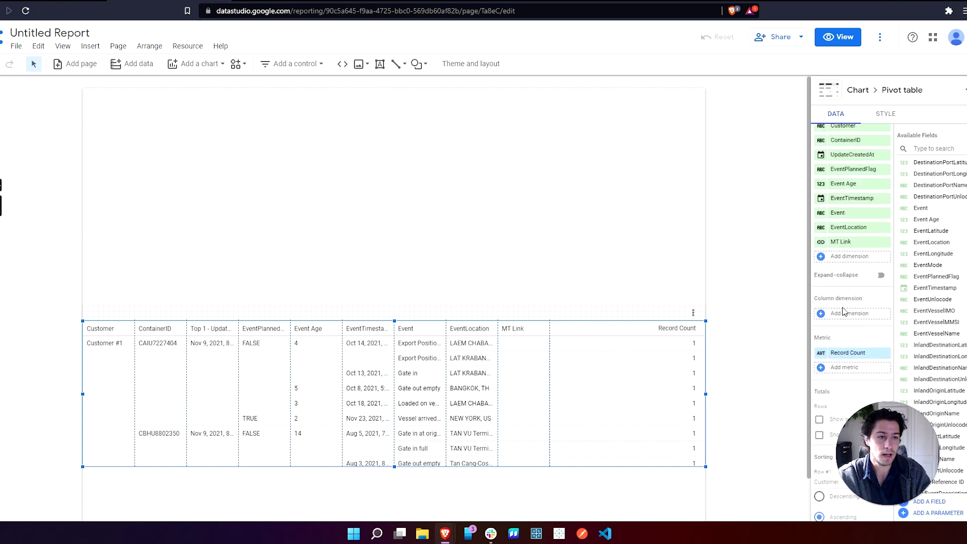
pyautogui.scroll(-4, 833, 361)
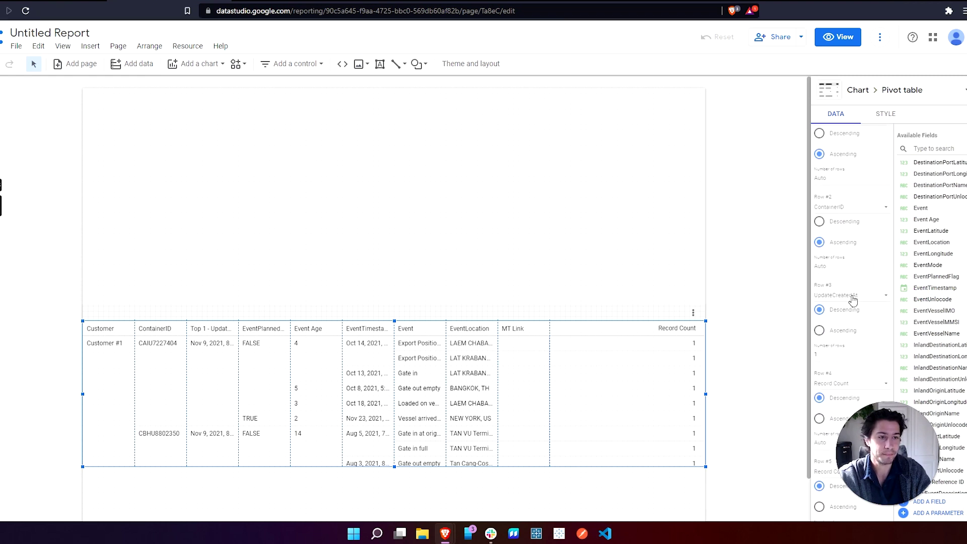
pyautogui.scroll(-1, 851, 277)
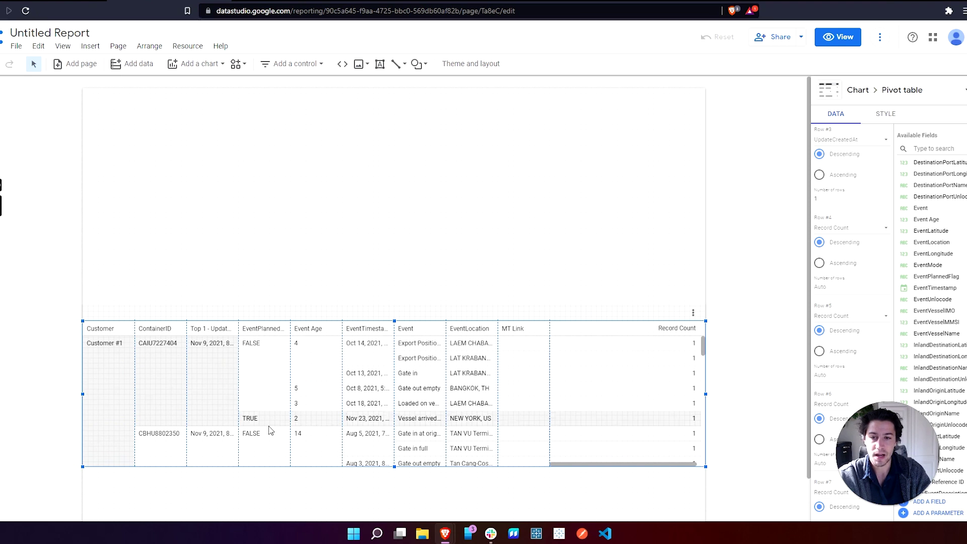
pyautogui.click(850, 316)
pyautogui.click(773, 346)
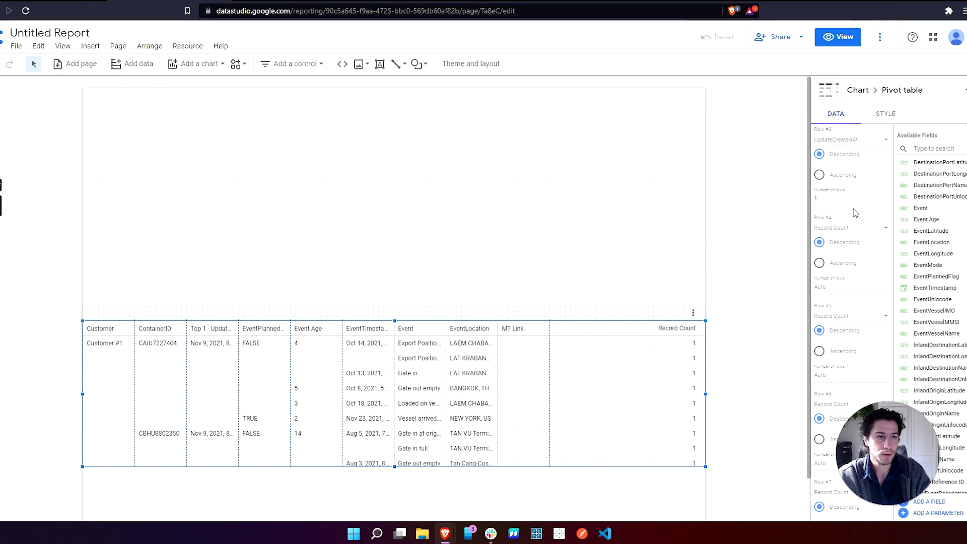
pyautogui.moveTo(845, 230); pyautogui.dragTo(846, 231)
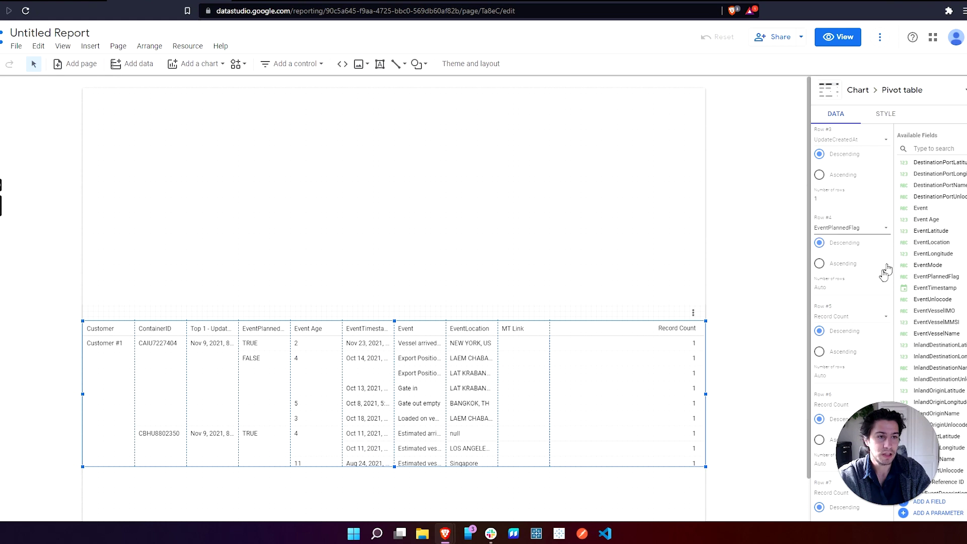
pyautogui.click(886, 285)
pyautogui.click(885, 285)
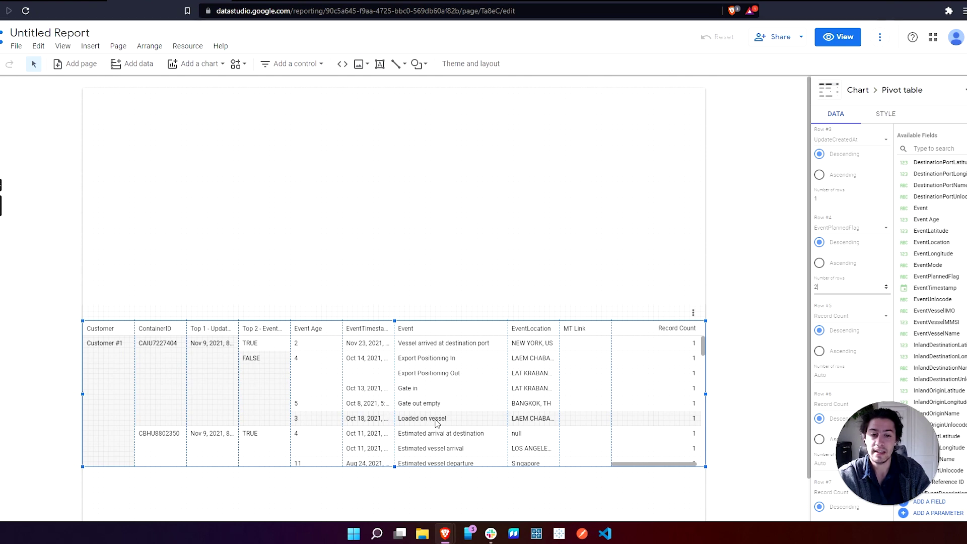
# - Sort the fifth row level by Event Age in ascending order and limit it to 1 row
pyautogui.click(851, 320)
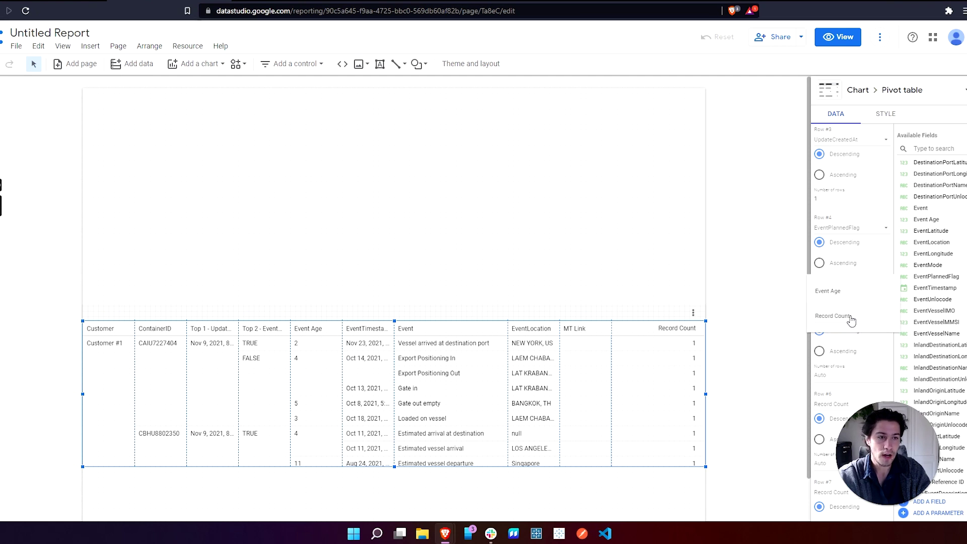
pyautogui.click(851, 293)
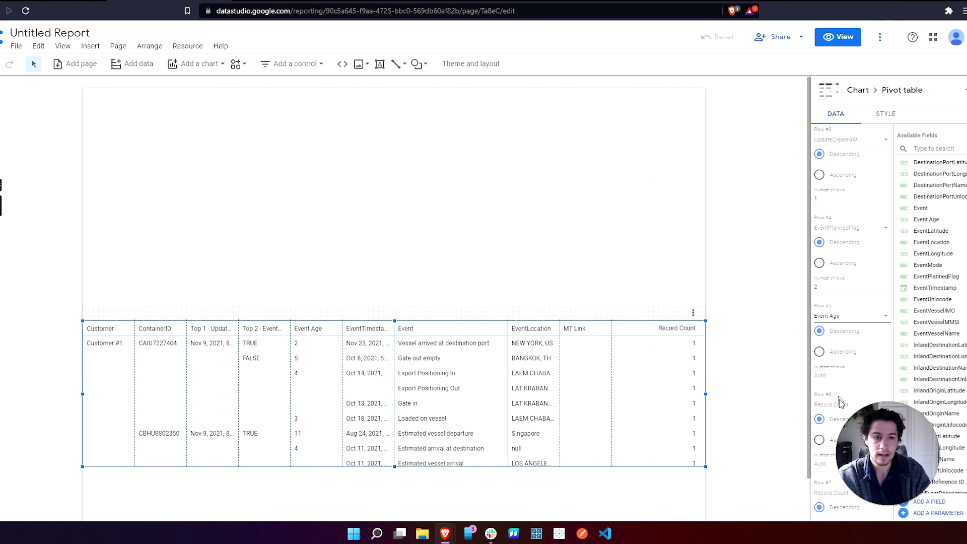
pyautogui.click(819, 351)
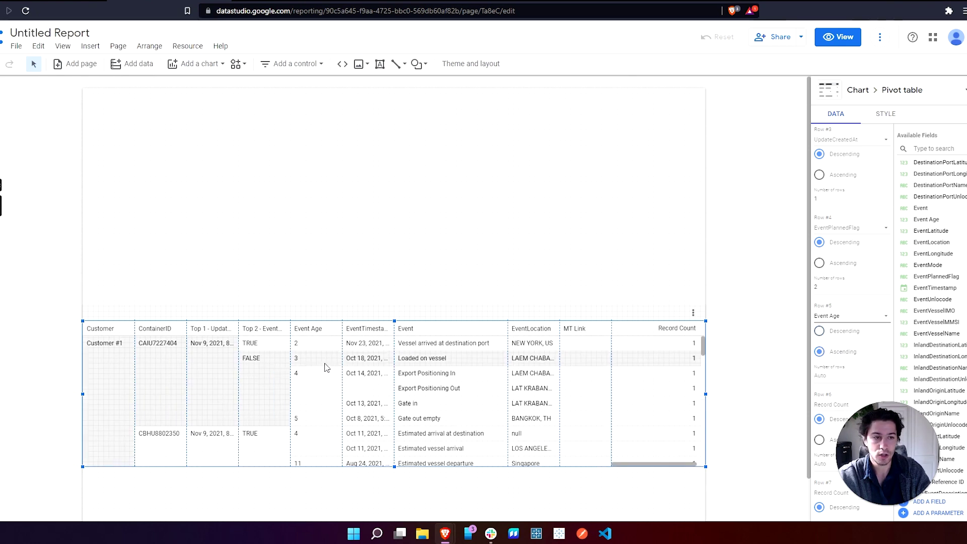
pyautogui.scroll(-1, 865, 347)
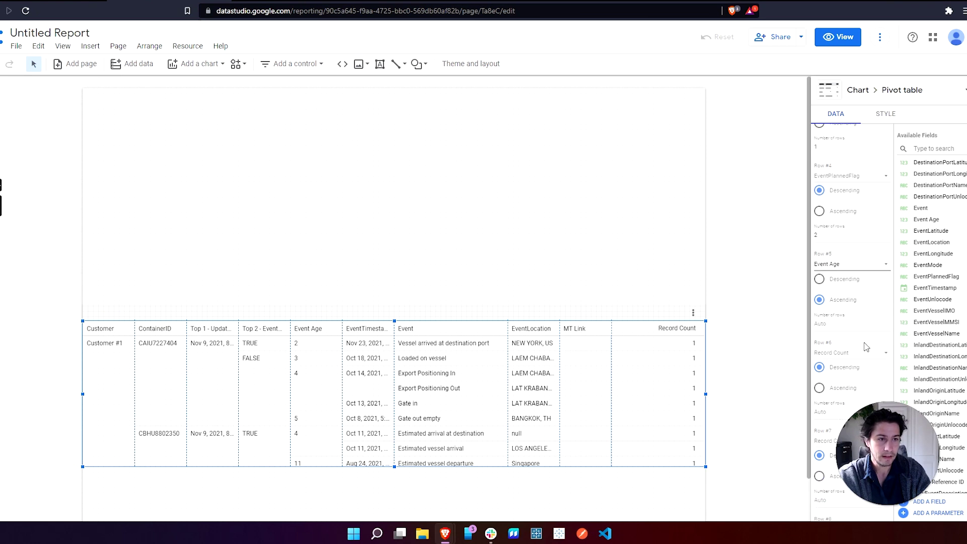
pyautogui.click(886, 324)
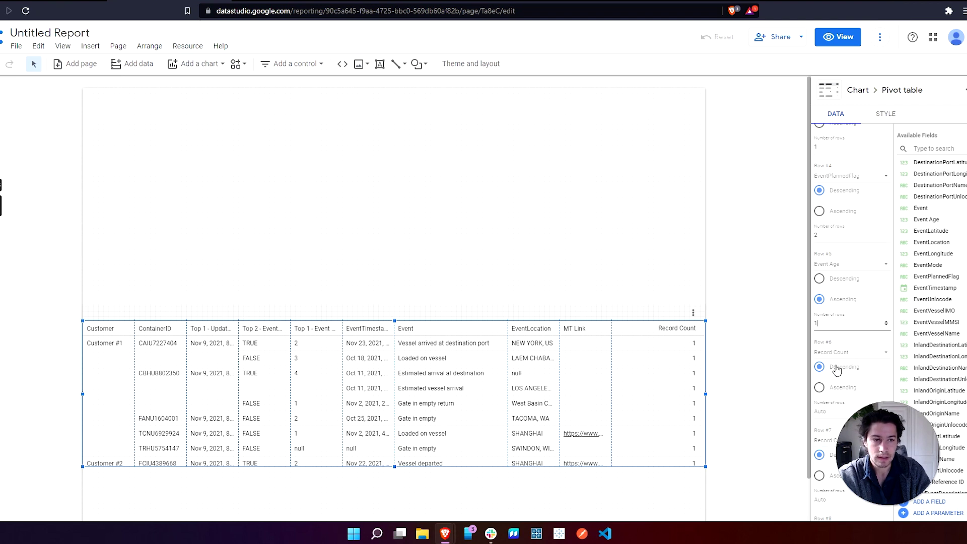
# - Sort the sixth row level by EventTimestamp in descending order and limit it to 1 row
pyautogui.scroll(-1, 839, 322)
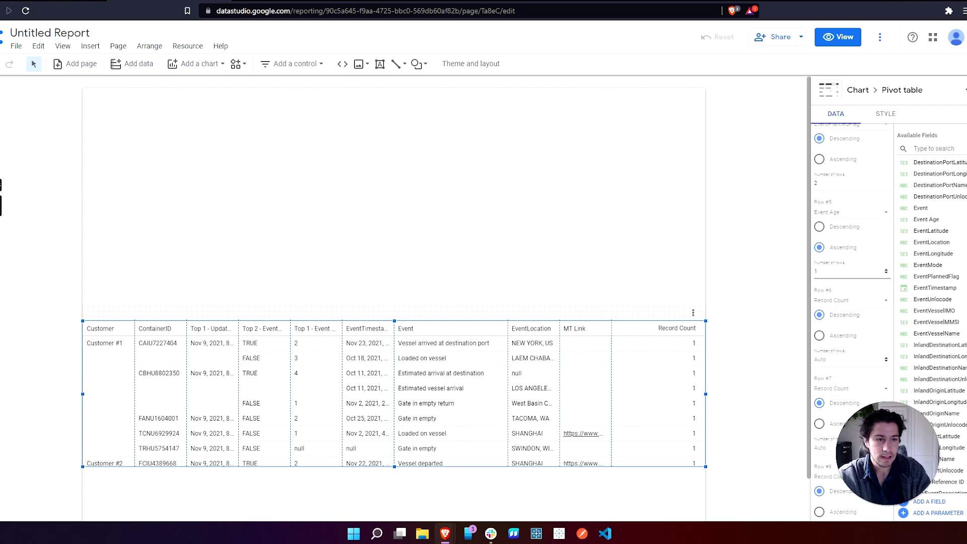
pyautogui.click(857, 301)
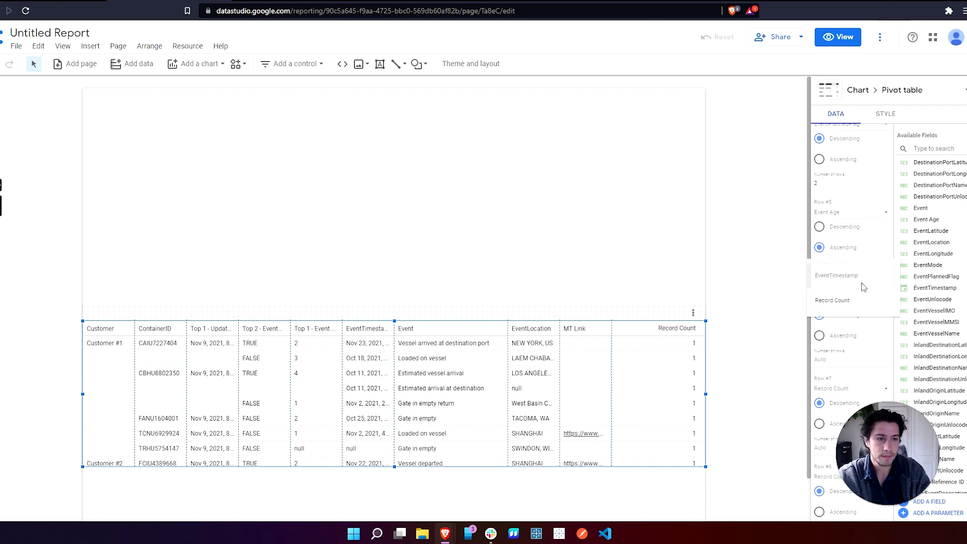
pyautogui.click(862, 285)
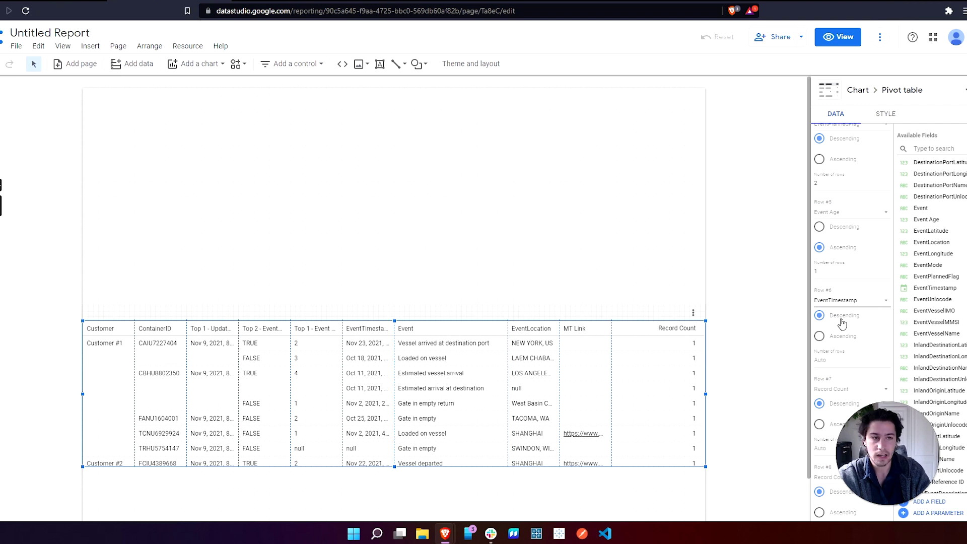
pyautogui.click(887, 359)
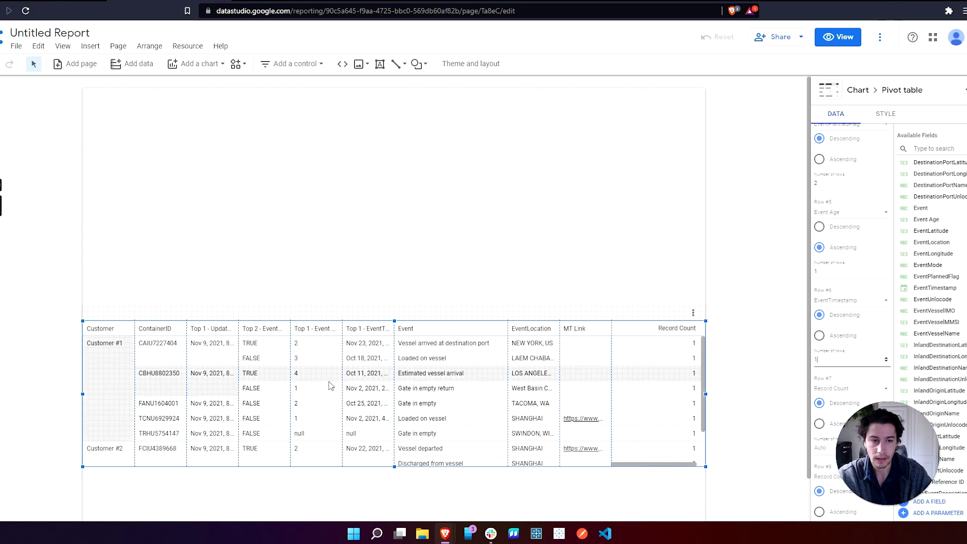
pyautogui.scroll(-1, 738, 440)
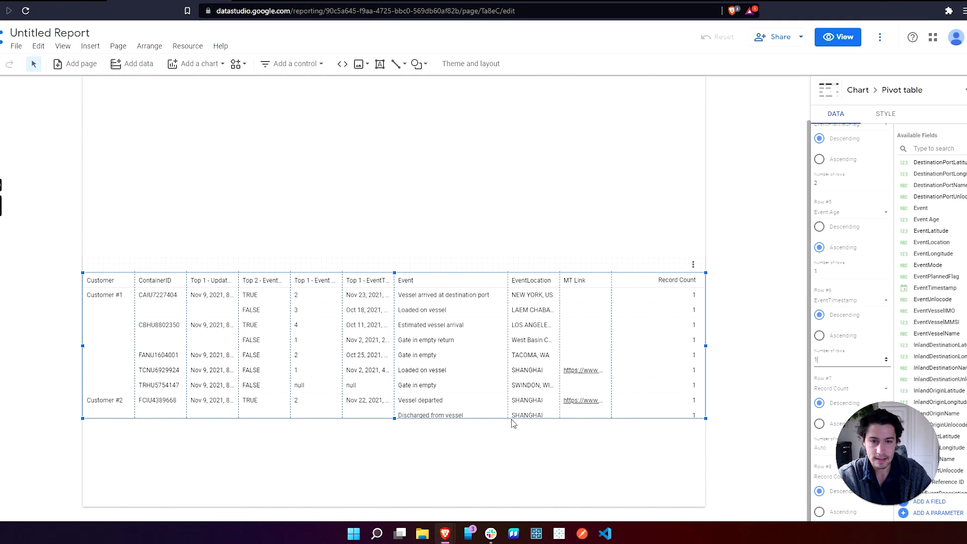
# - Stretch the pivot table down to the report page's lower edge and lower its upper edge slightly
pyautogui.moveTo(396, 418); pyautogui.dragTo(394, 506)
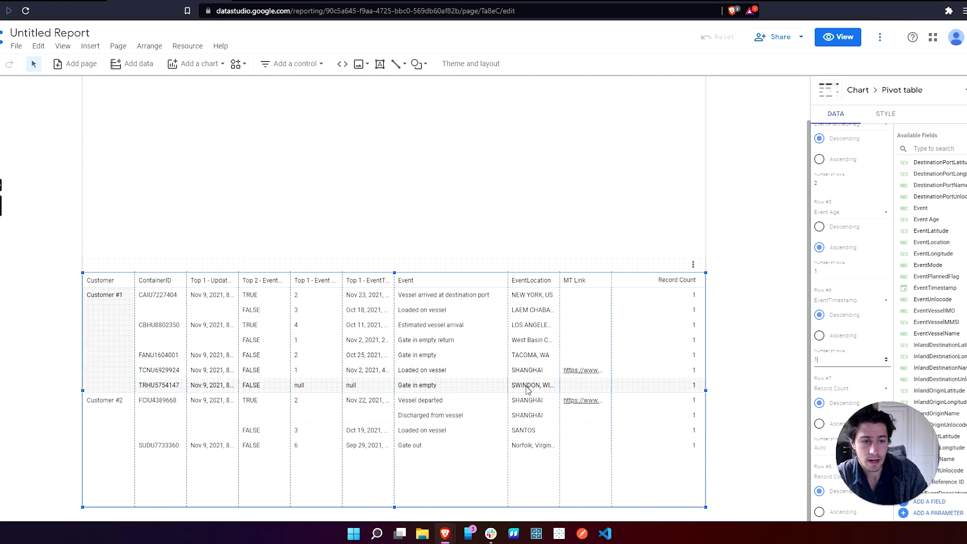
pyautogui.moveTo(393, 272)
pyautogui.mouseDown()
pyautogui.moveTo(393, 295)
pyautogui.moveTo(395, 277)
pyautogui.mouseUp()
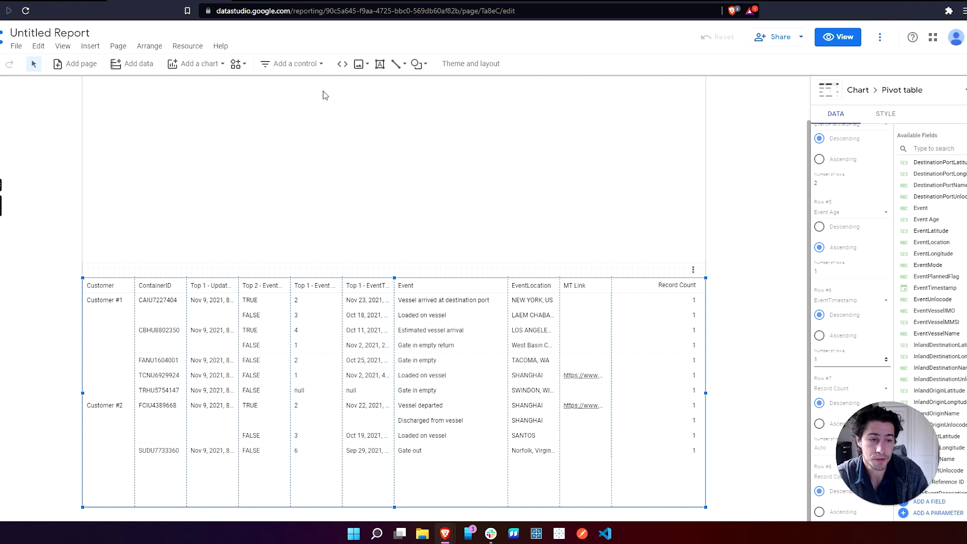
# - Add a drop-down list control in the blank area above the pivot table and set its control field to Customer
pyautogui.click(292, 64)
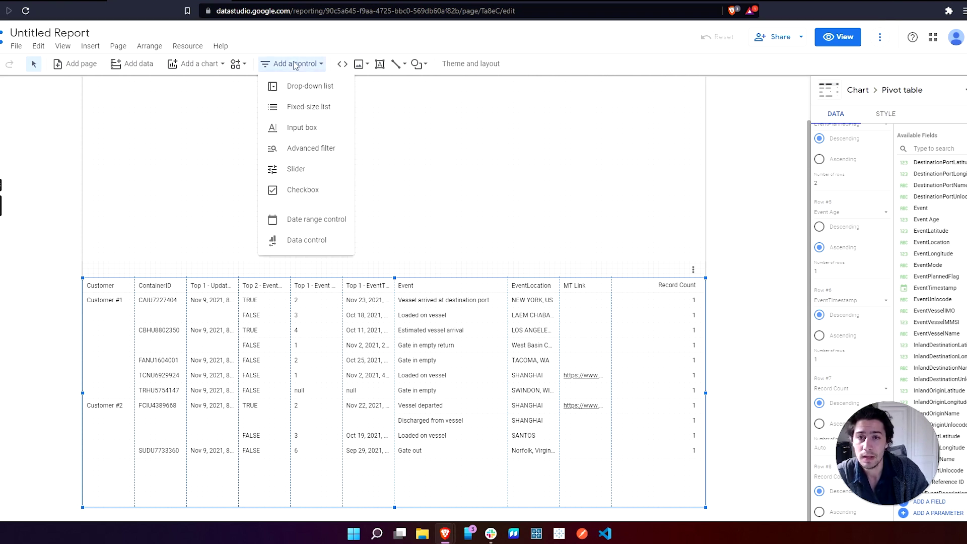
pyautogui.click(323, 87)
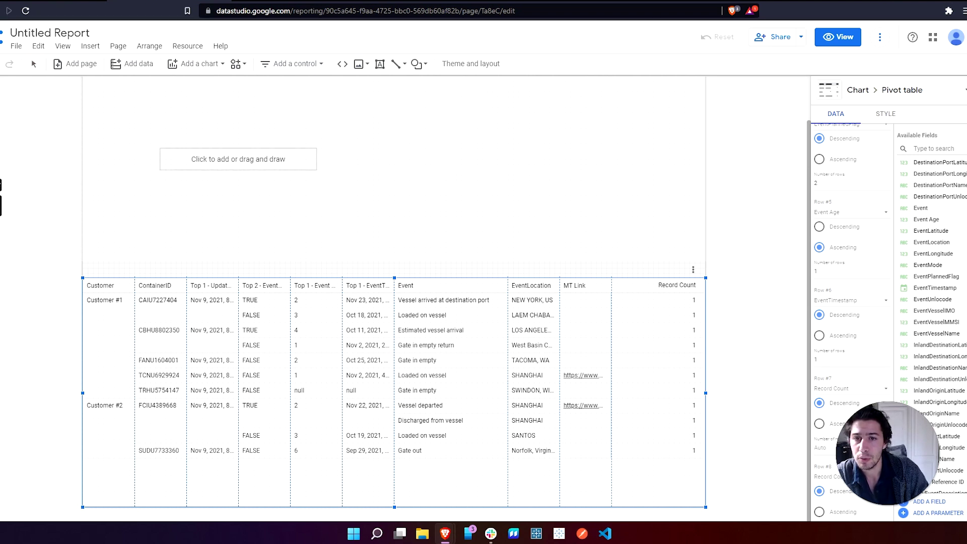
pyautogui.click(106, 126)
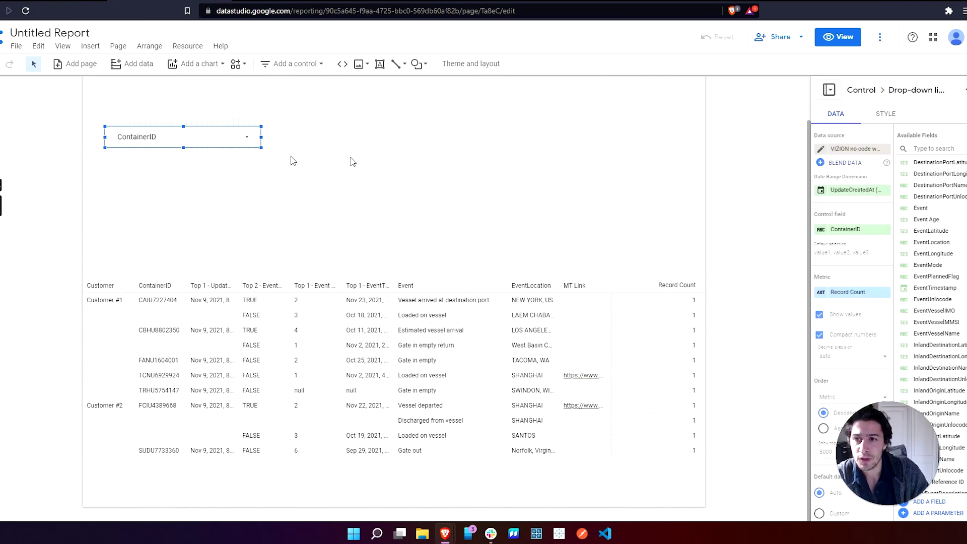
pyautogui.scroll(2, 937, 211)
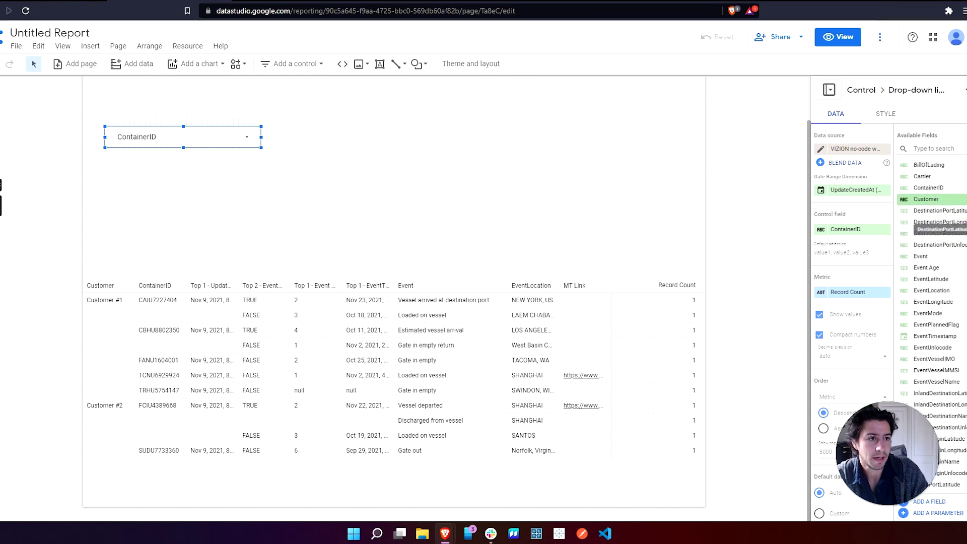
pyautogui.moveTo(925, 200); pyautogui.dragTo(856, 230)
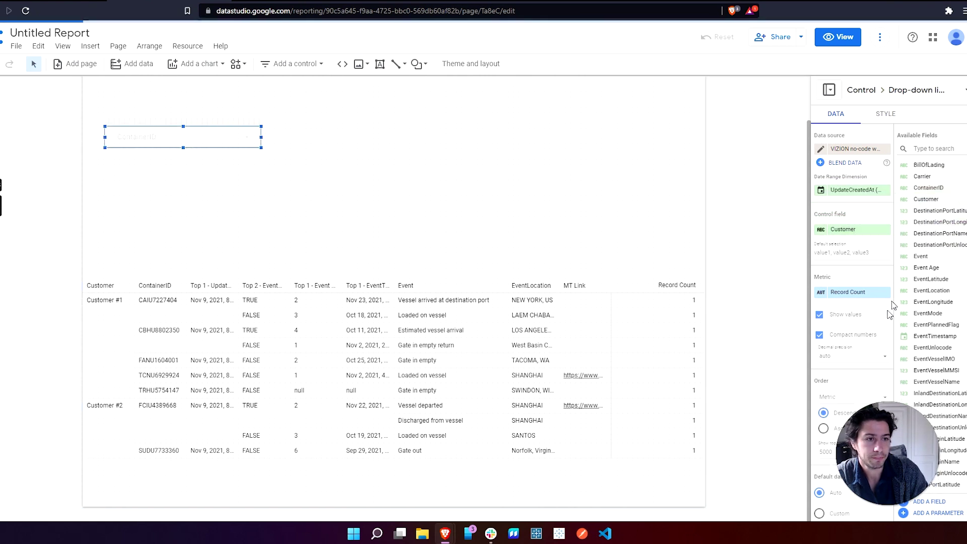
# - Add a second drop-down list control for ContainerID directly below the Customer control, aligned with its left edge
pyautogui.click(292, 63)
pyautogui.click(295, 86)
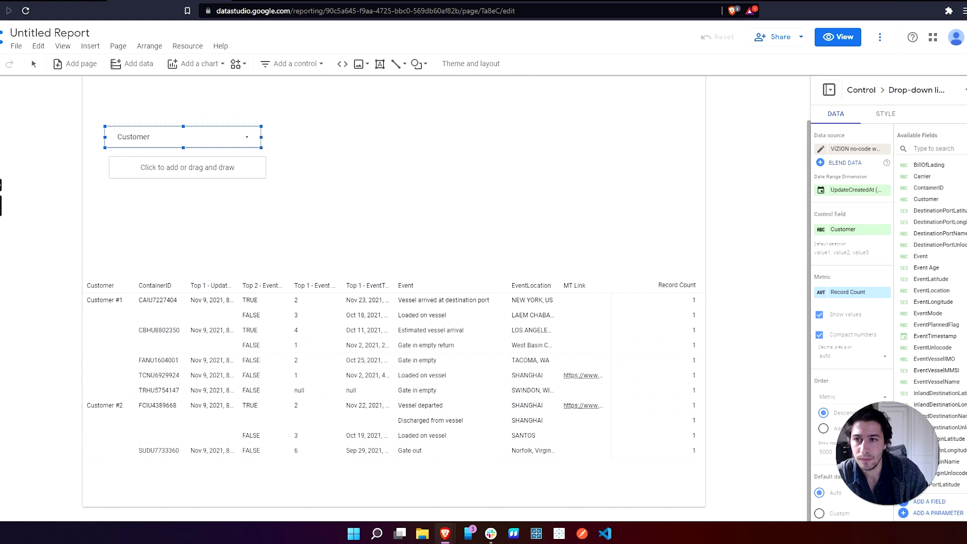
pyautogui.click(105, 157)
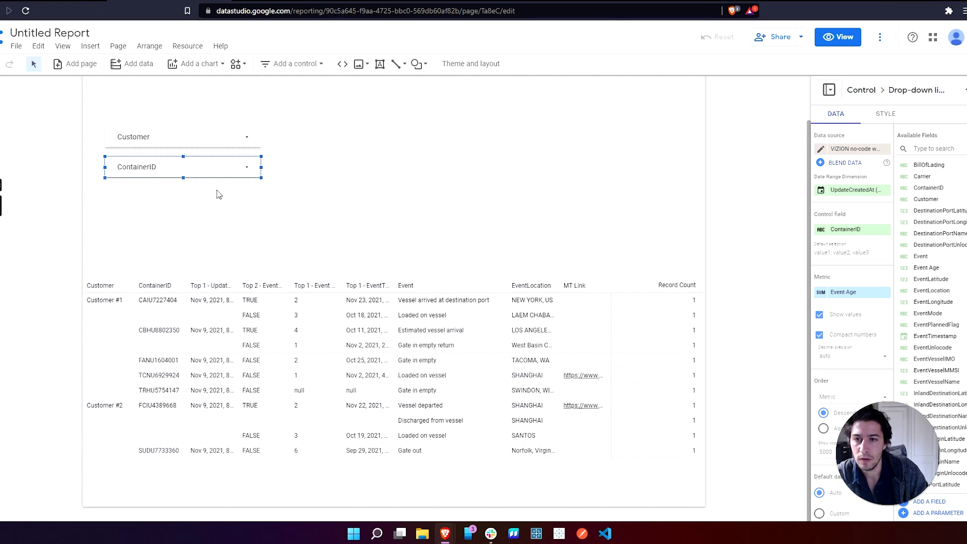
pyautogui.click(368, 210)
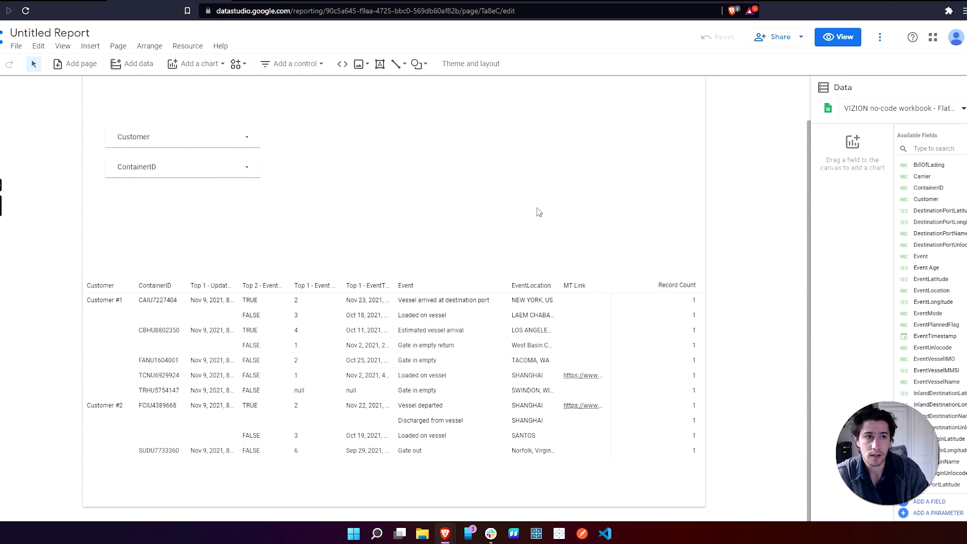
# - Switch the report to view mode and filter the Customer control to only Customer #2
pyautogui.click(845, 43)
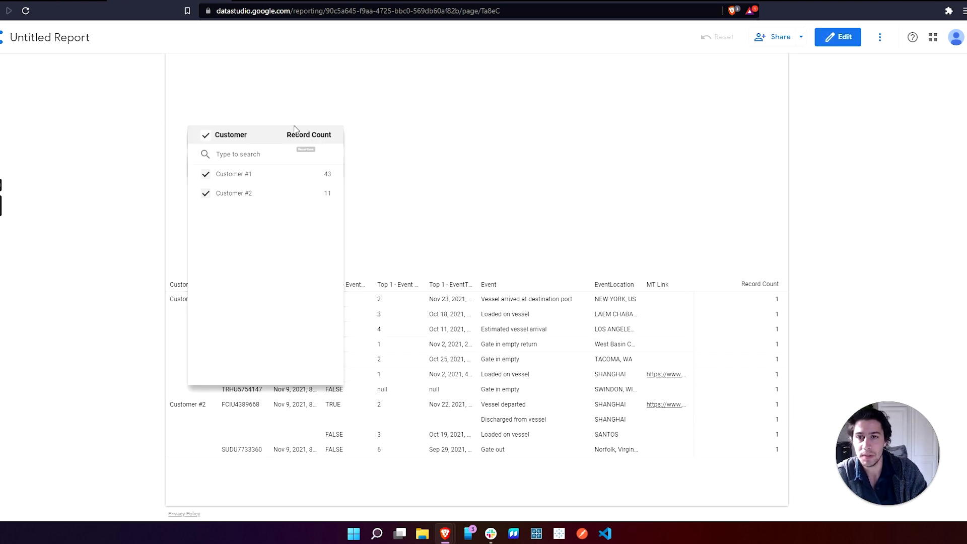
pyautogui.click(317, 194)
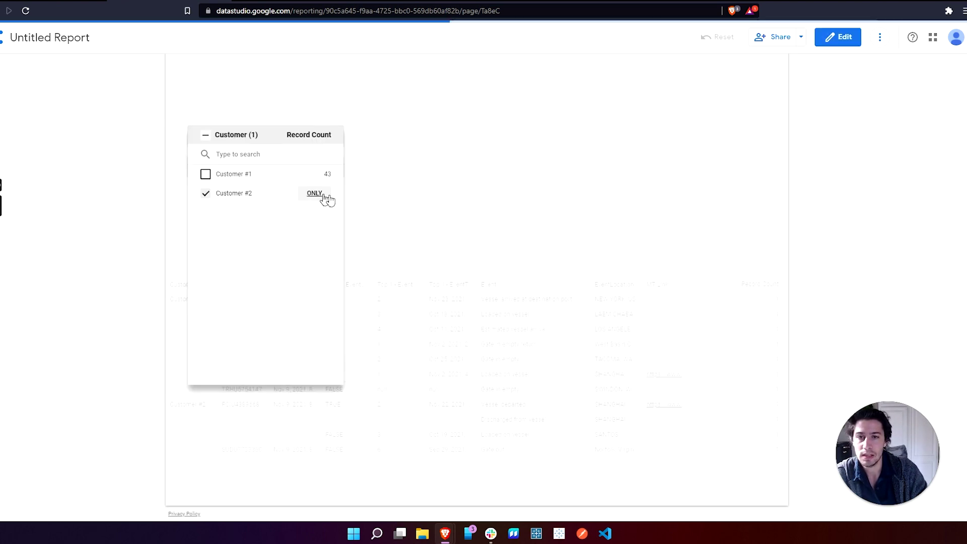
pyautogui.click(527, 205)
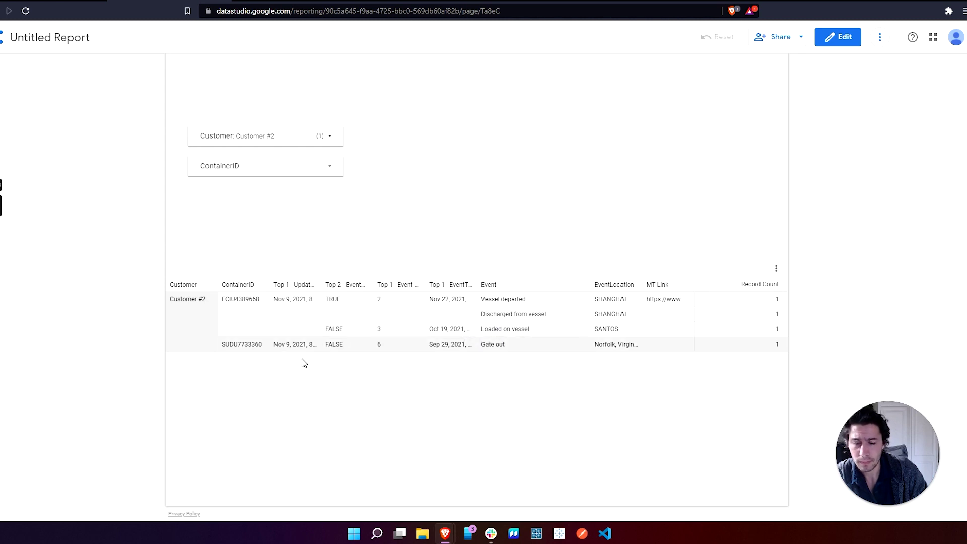
# - Filter the Customer control to only Customer #1, and reselect all customers
pyautogui.click(337, 144)
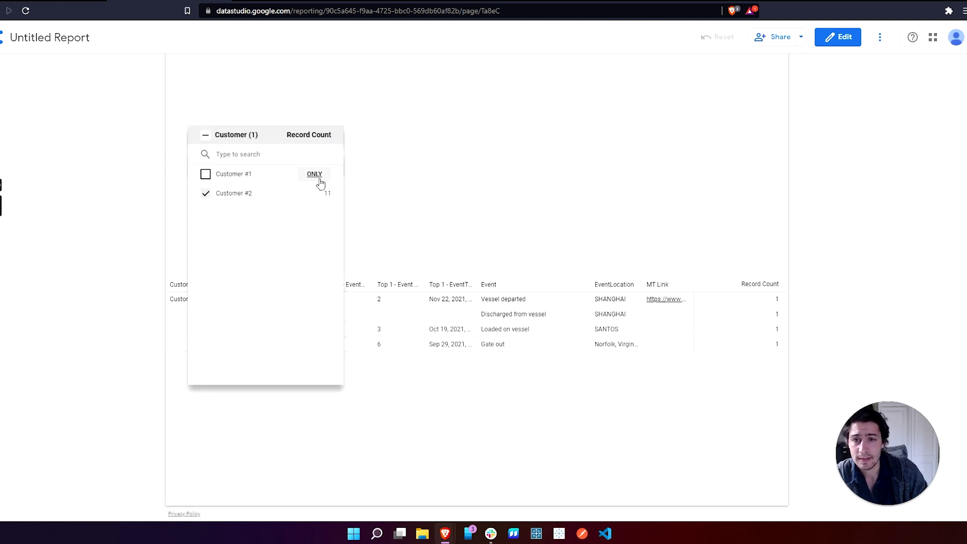
pyautogui.click(319, 181)
pyautogui.click(367, 194)
pyautogui.click(297, 137)
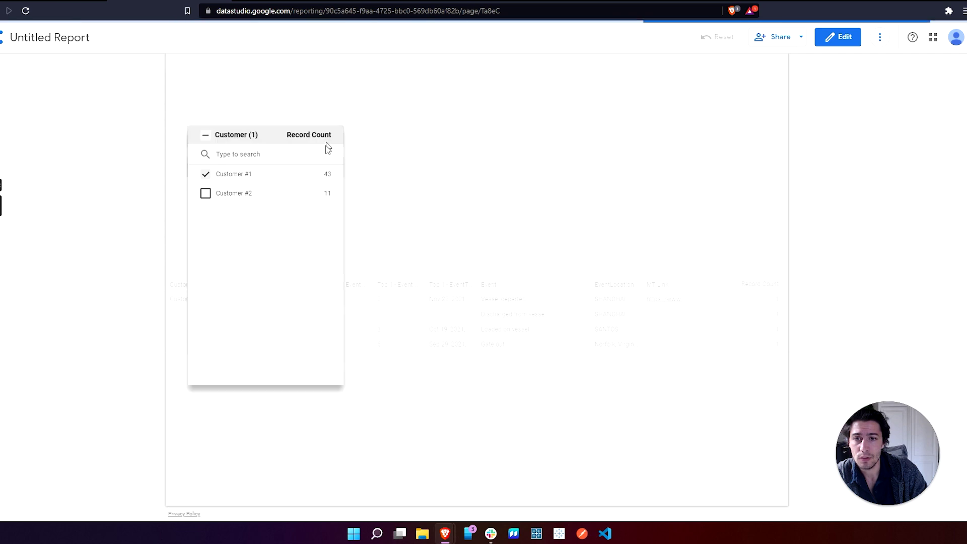
pyautogui.click(205, 135)
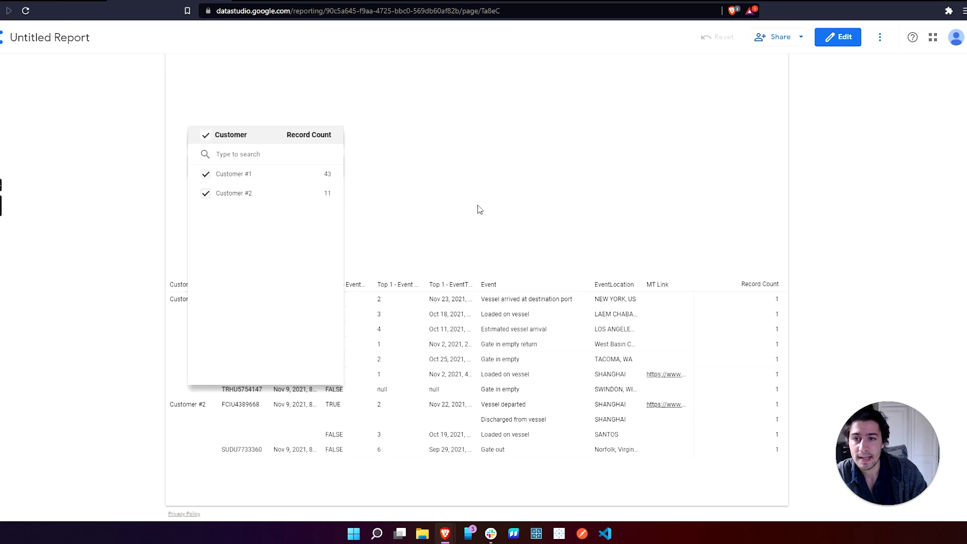
pyautogui.click(479, 209)
# - Search the ContainerID control for FC and filter the report to only container FCIU4389668
pyautogui.click(331, 172)
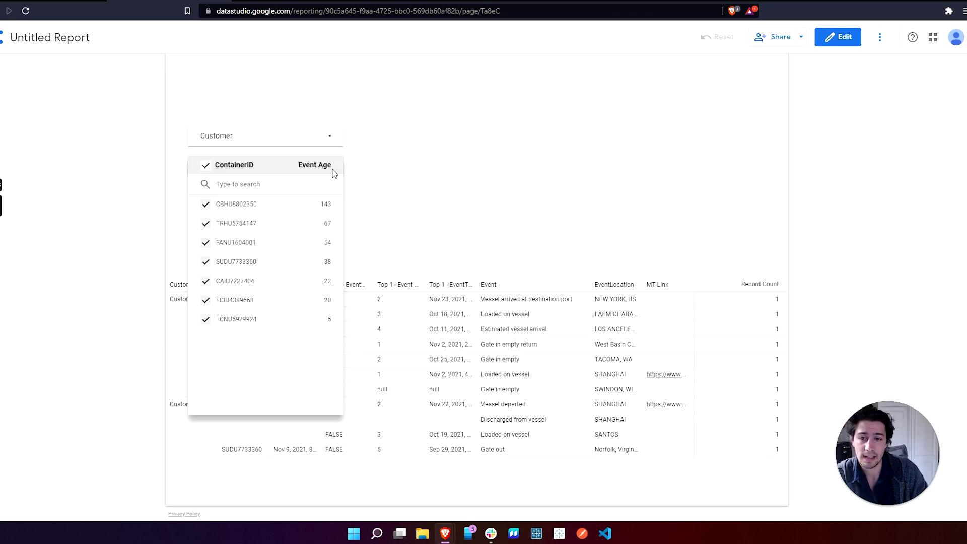
pyautogui.write('FC')
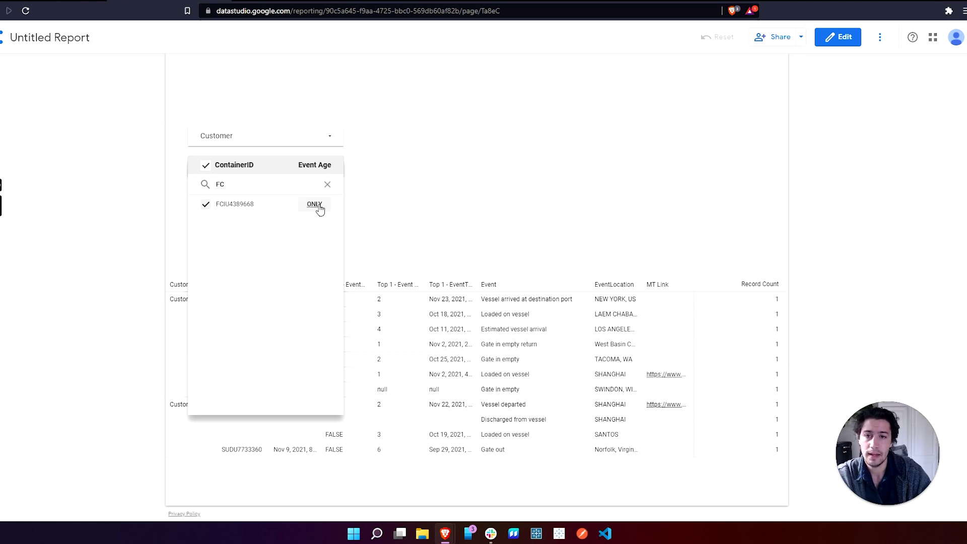
pyautogui.click(320, 204)
pyautogui.click(528, 215)
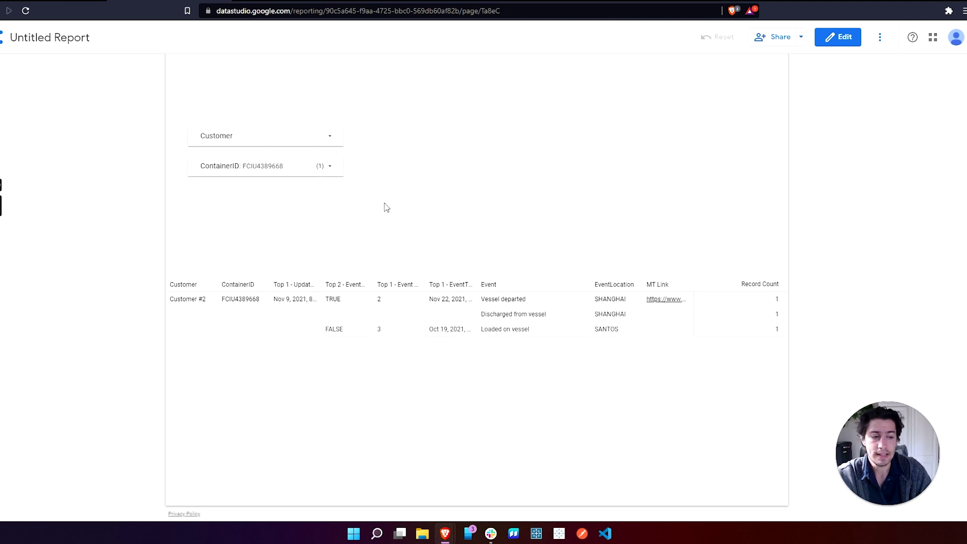
# - Reselect all containers in the ContainerID control
pyautogui.click(338, 174)
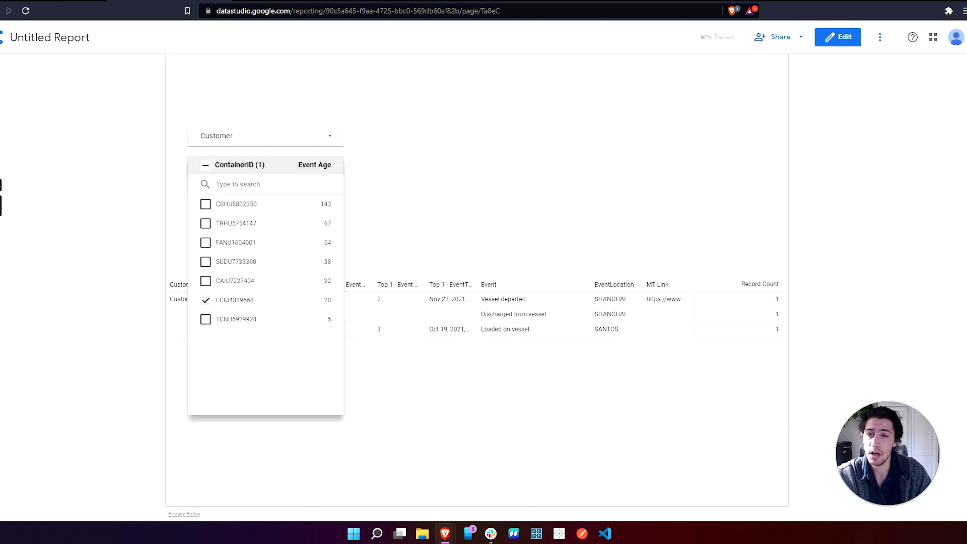
pyautogui.click(205, 166)
pyautogui.click(551, 230)
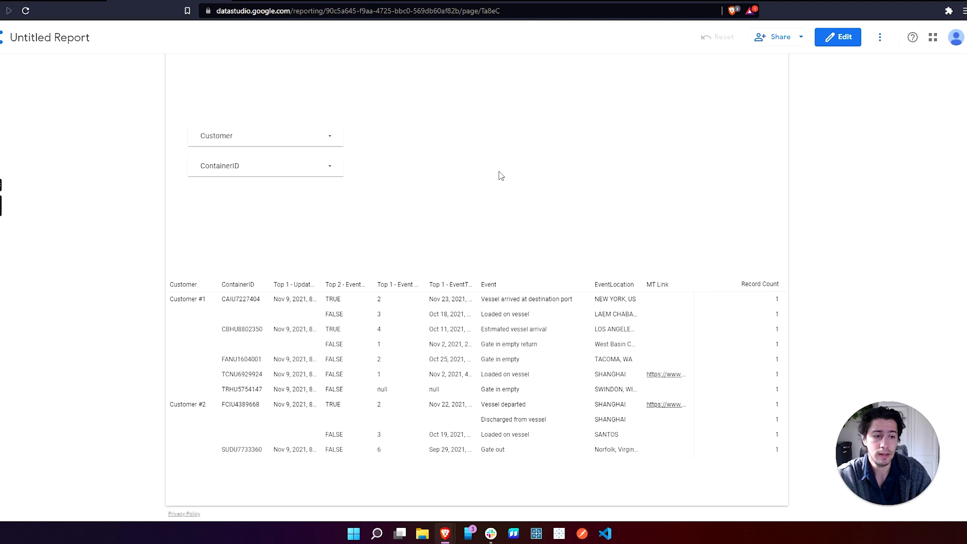